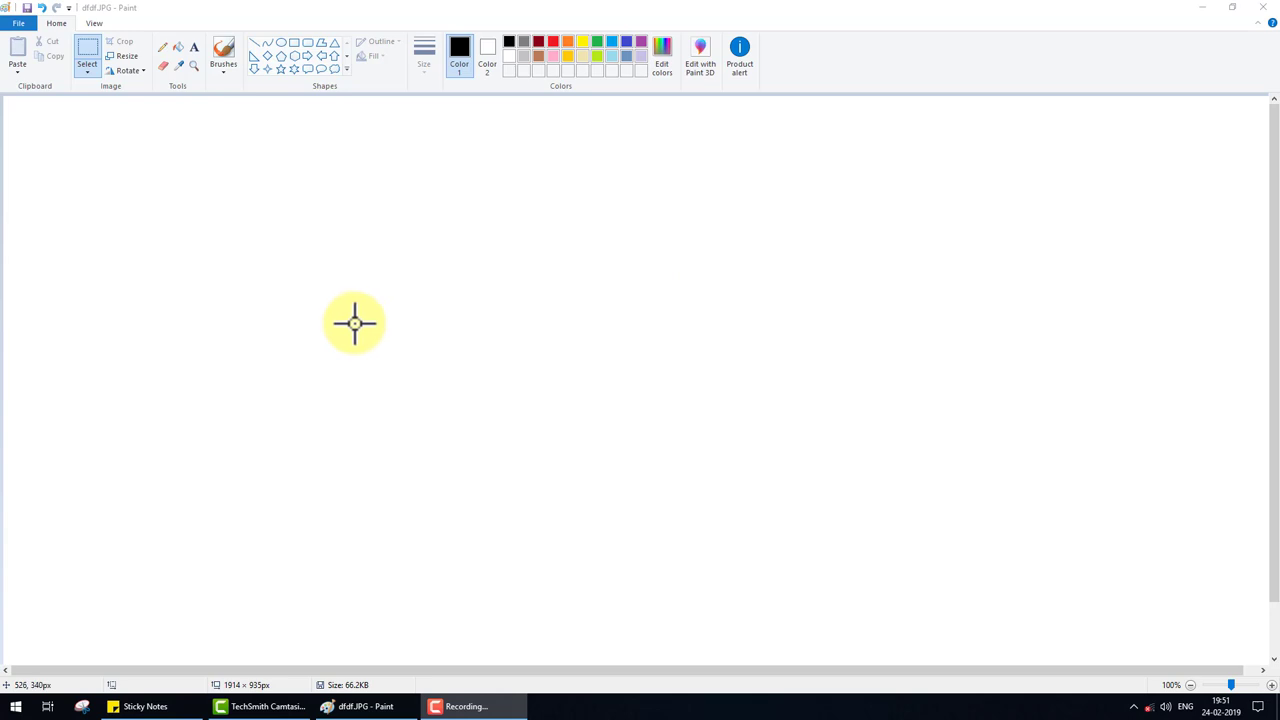
# - Draw a long thin rectangle across the canvas for the beam
pyautogui.click(294, 42)
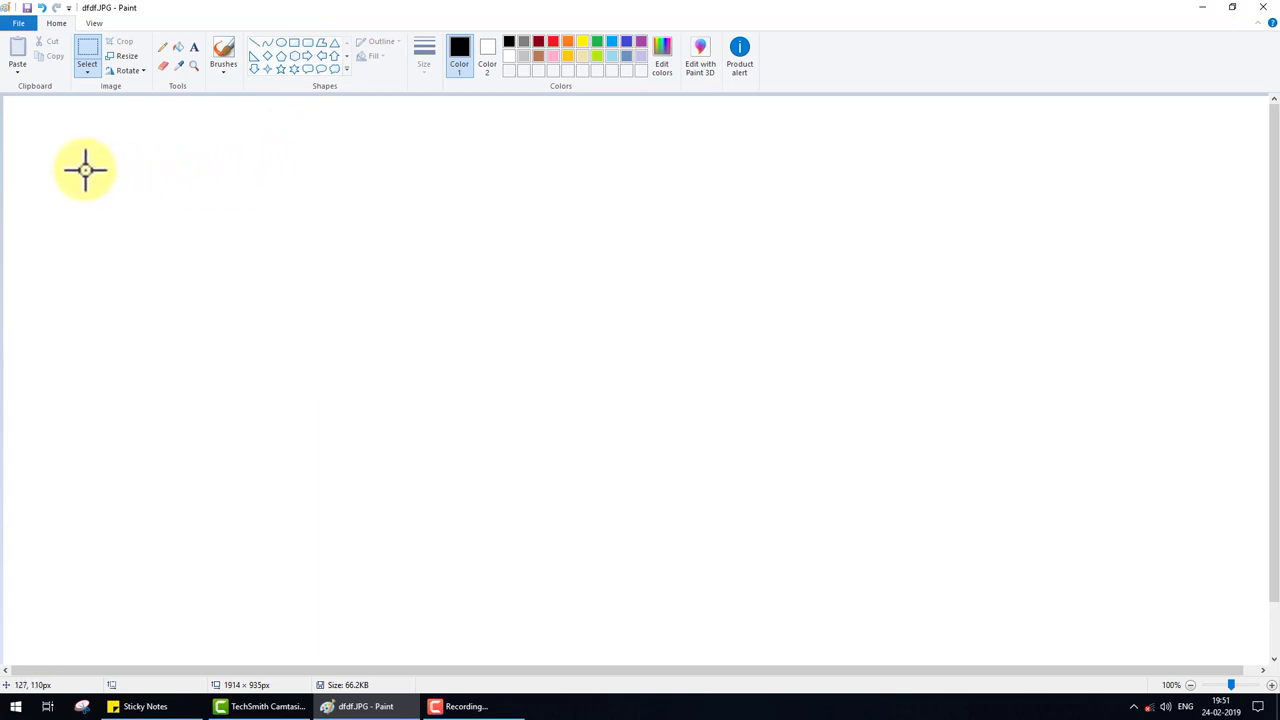
pyautogui.moveTo(78, 169); pyautogui.dragTo(421, 177)
pyautogui.click(294, 42)
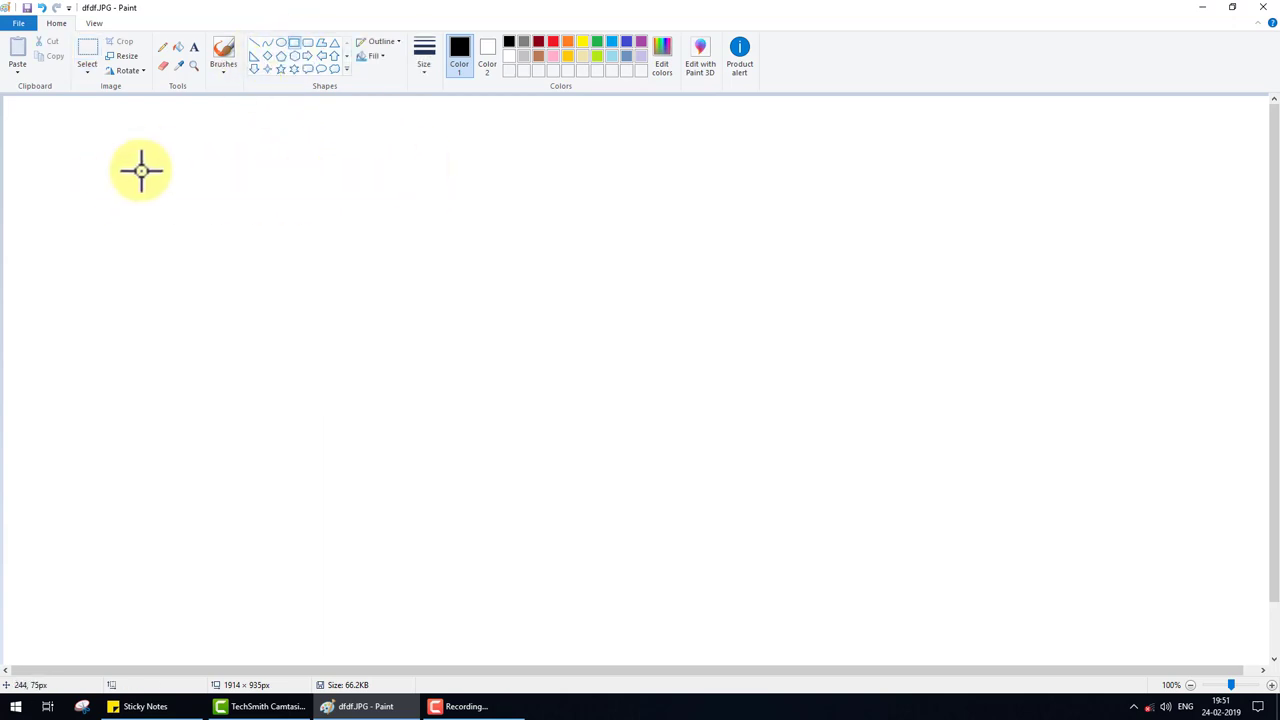
pyautogui.moveTo(57, 162); pyautogui.dragTo(418, 172)
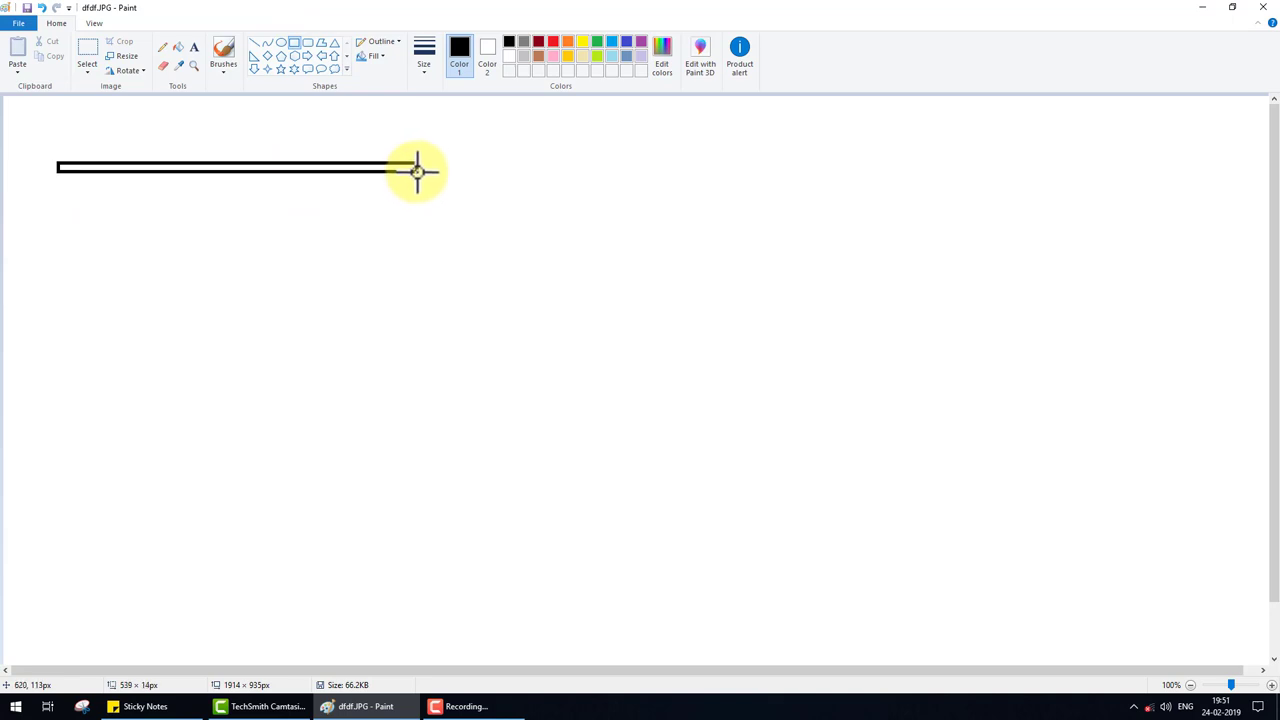
pyautogui.moveTo(418, 172); pyautogui.dragTo(425, 170)
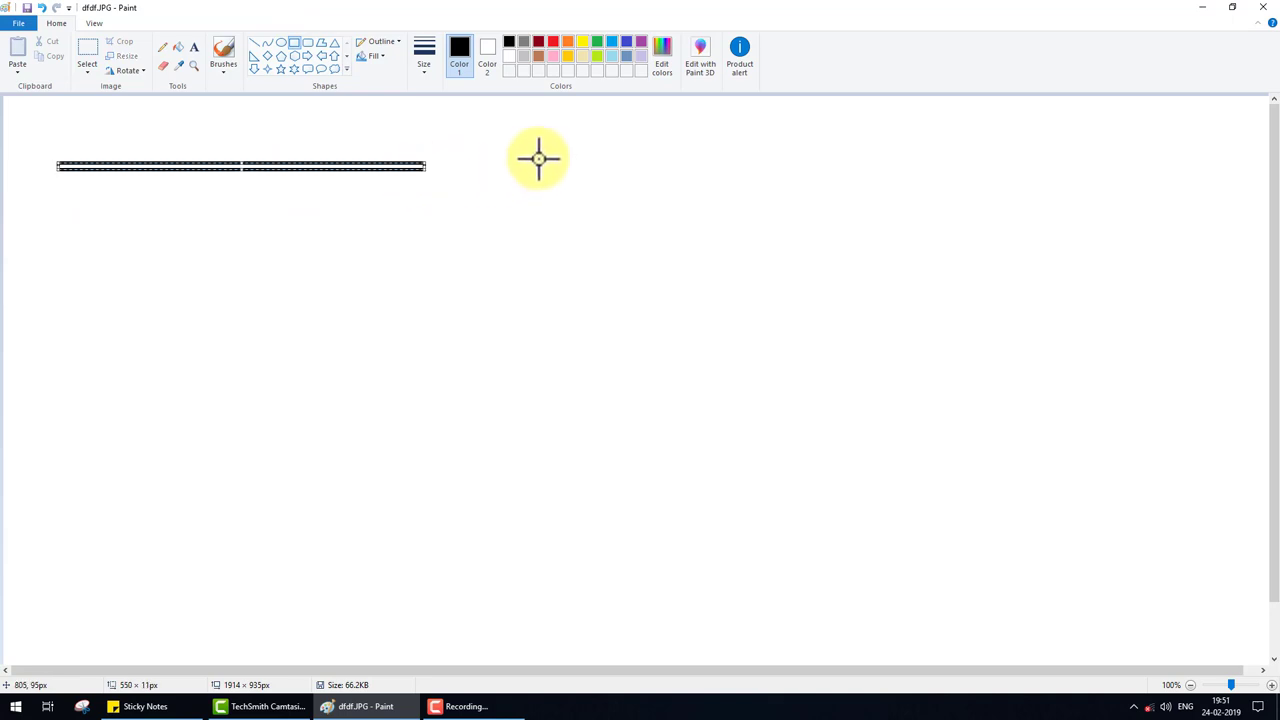
pyautogui.click(539, 158)
# - Fill the beam's interior and its outline dark red
pyautogui.click(179, 47)
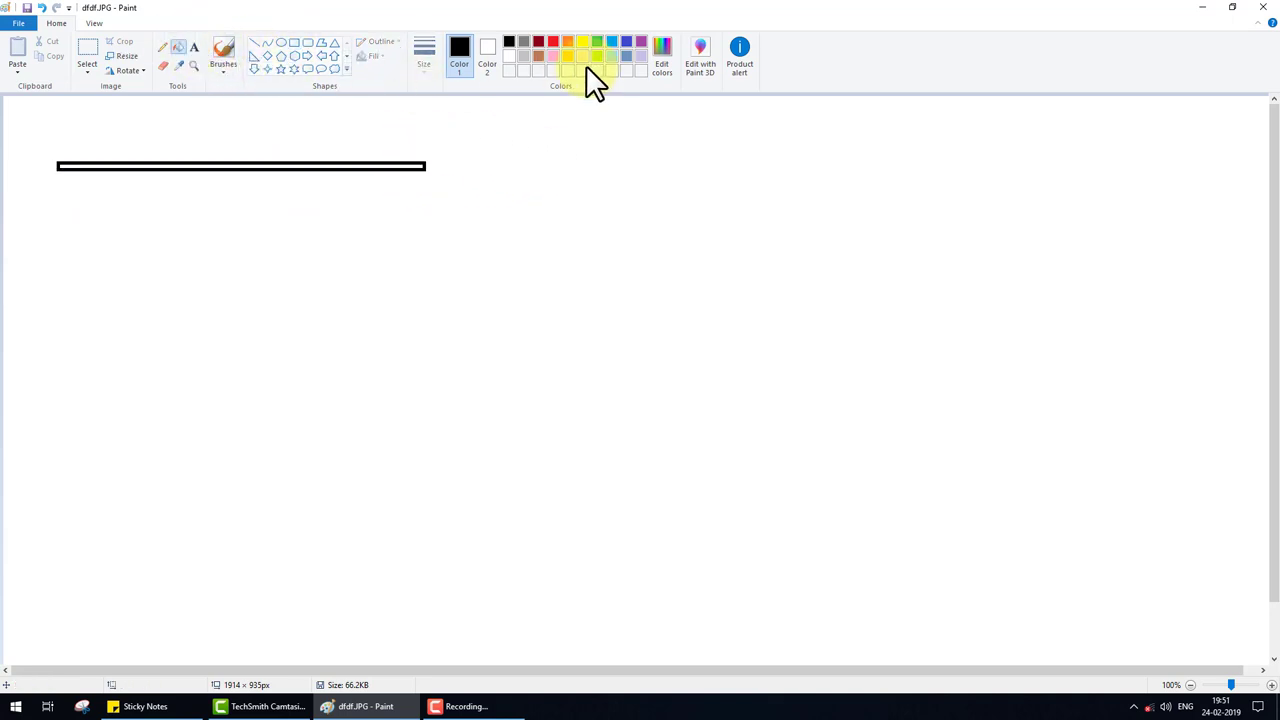
pyautogui.click(538, 42)
pyautogui.click(334, 166)
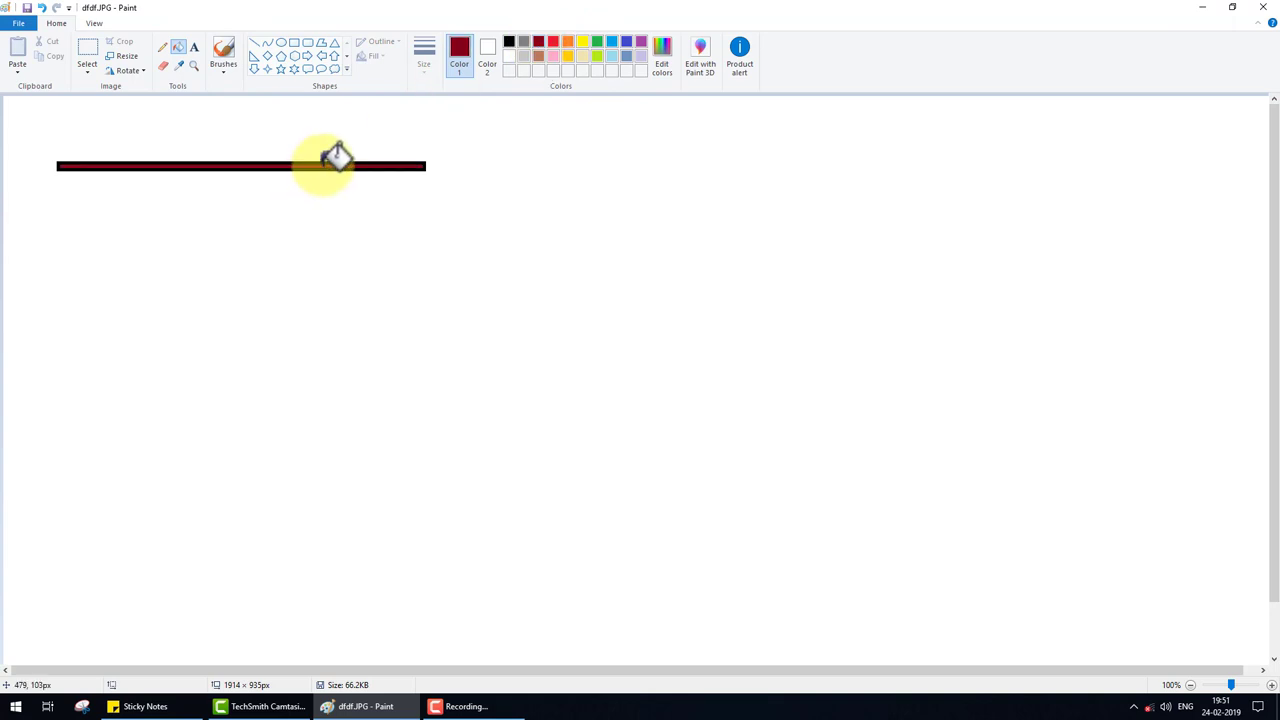
pyautogui.click(337, 162)
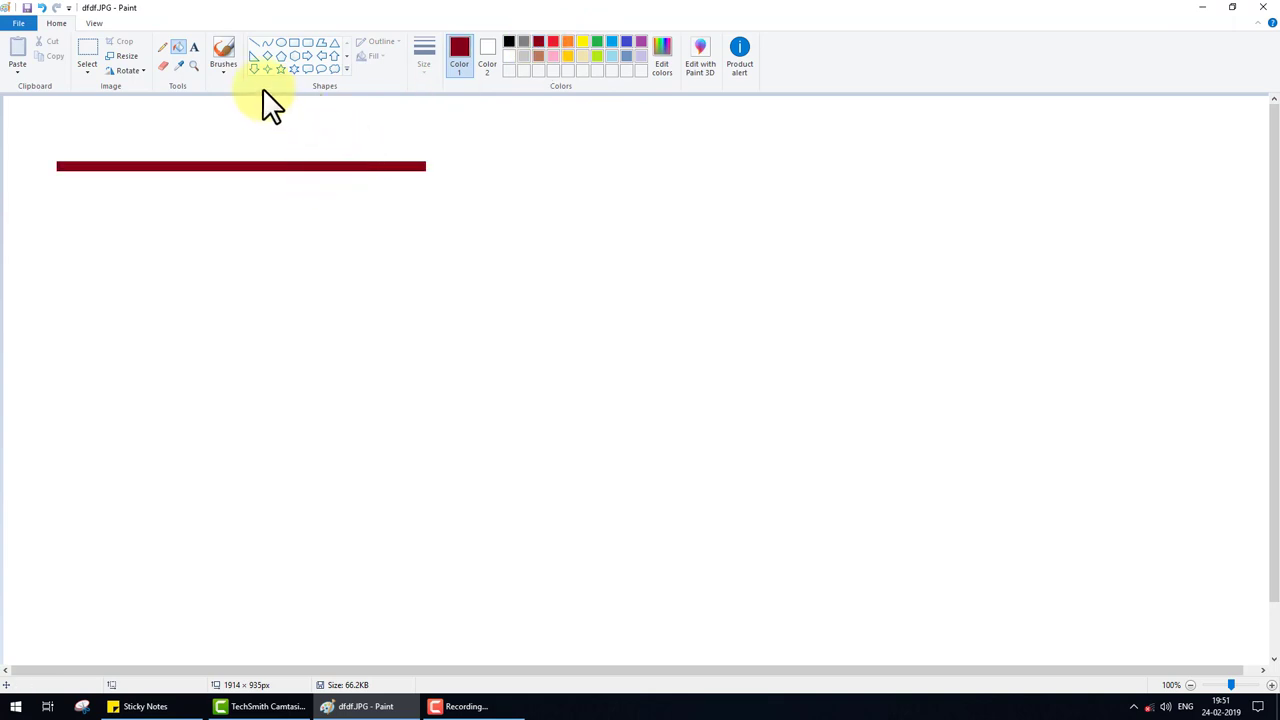
# - Draw a triangle support under each end of the beam
pyautogui.click(333, 44)
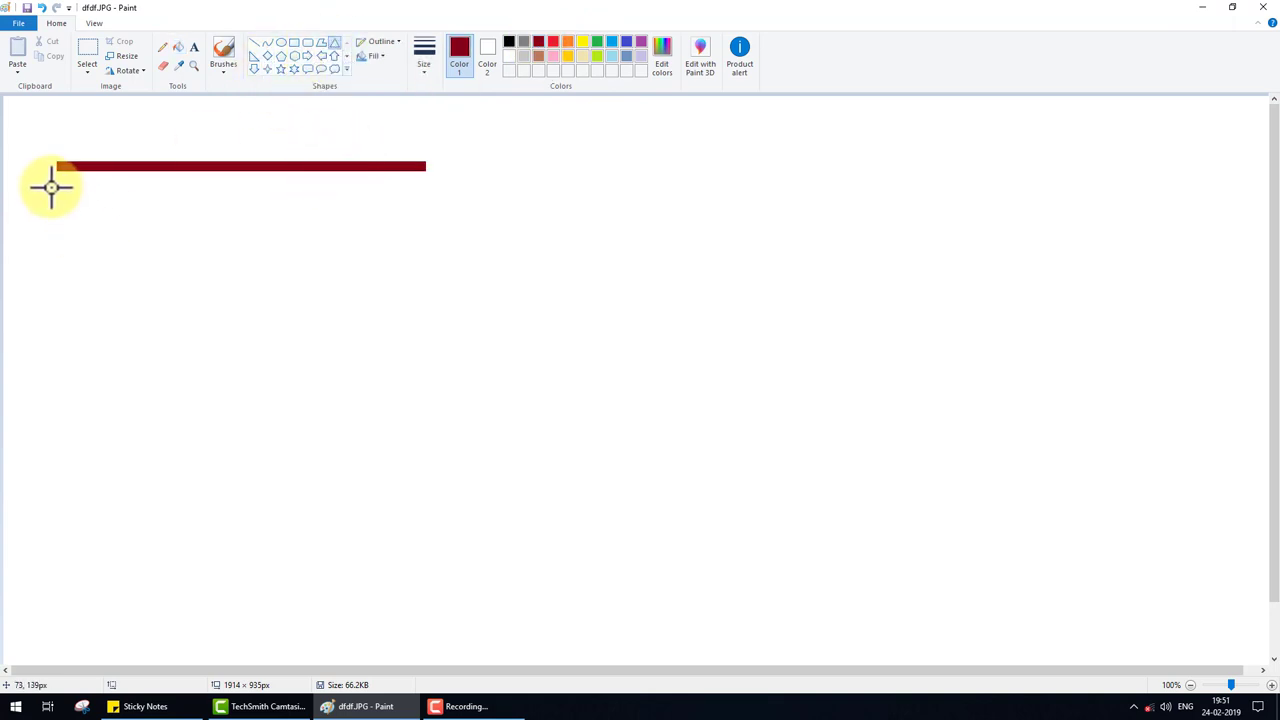
pyautogui.moveTo(40, 178)
pyautogui.mouseDown()
pyautogui.moveTo(88, 215)
pyautogui.moveTo(65, 195)
pyautogui.mouseUp()
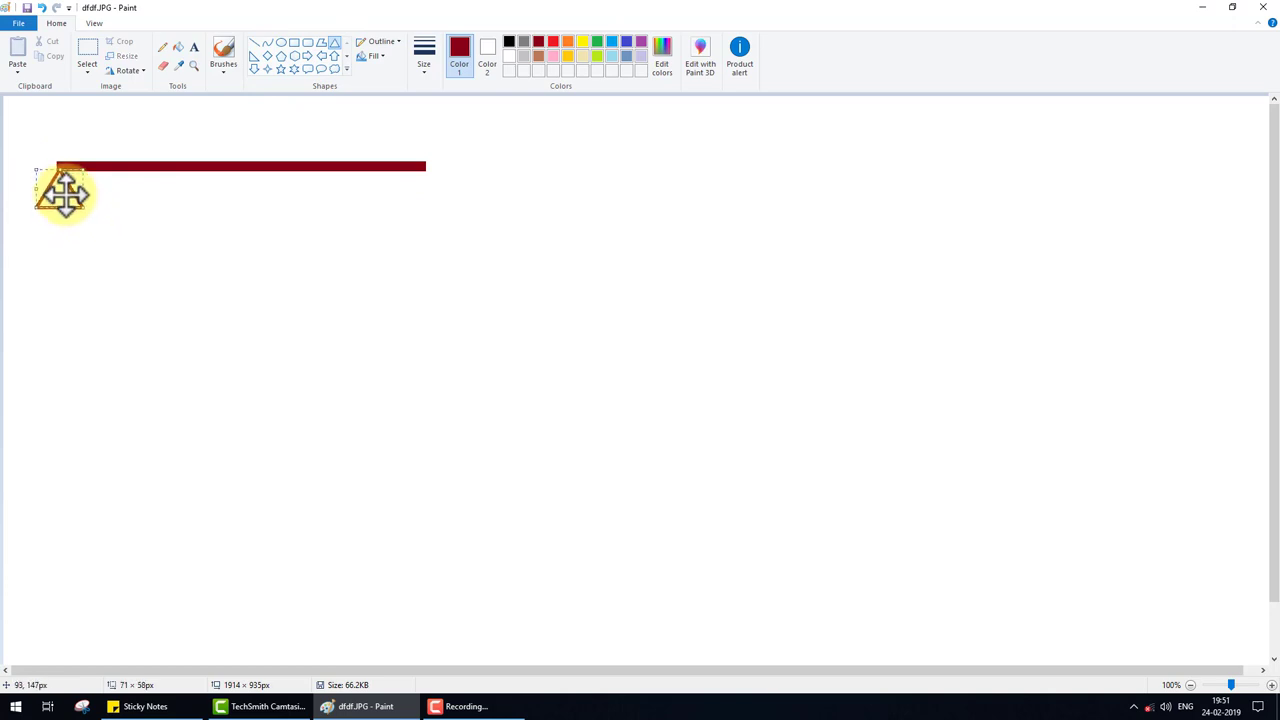
pyautogui.click(156, 218)
pyautogui.moveTo(380, 183)
pyautogui.mouseDown()
pyautogui.moveTo(431, 211)
pyautogui.moveTo(407, 223)
pyautogui.moveTo(422, 197)
pyautogui.mouseUp()
# - Draw two Down Arrow load shapes above the beam, one left and one near the right end
pyautogui.click(370, 244)
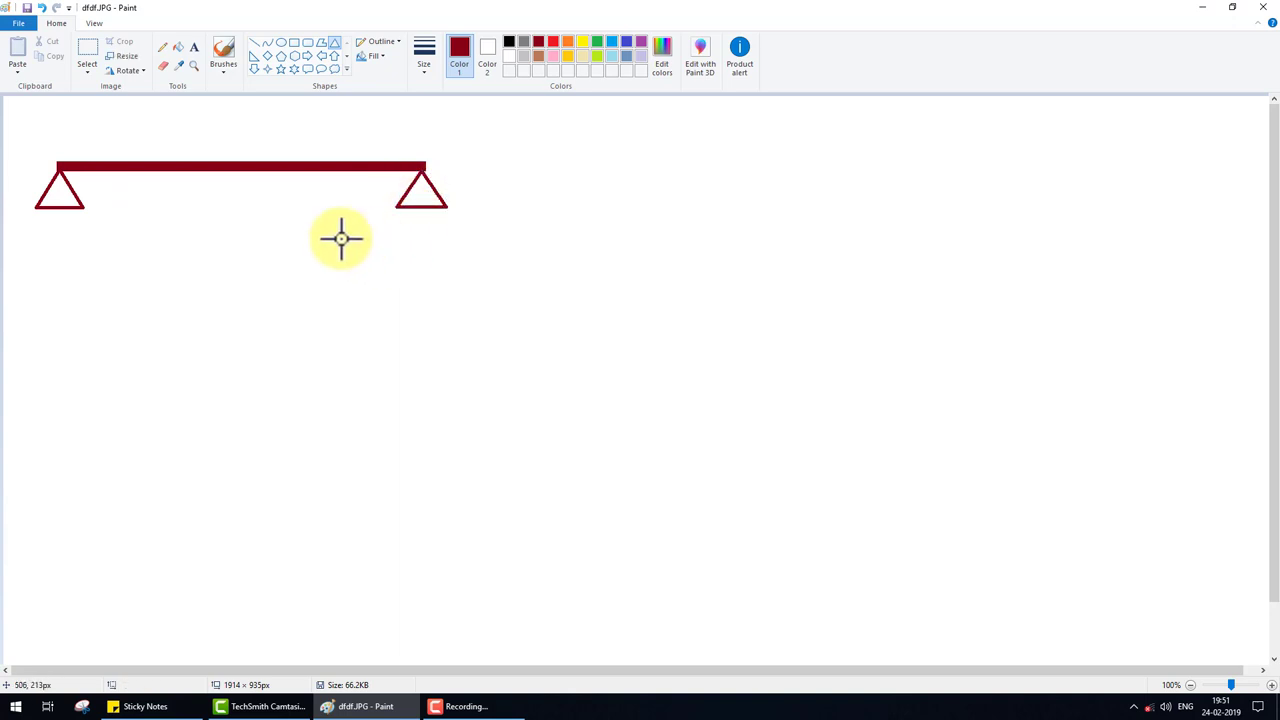
pyautogui.click(255, 68)
pyautogui.moveTo(110, 127); pyautogui.dragTo(143, 160)
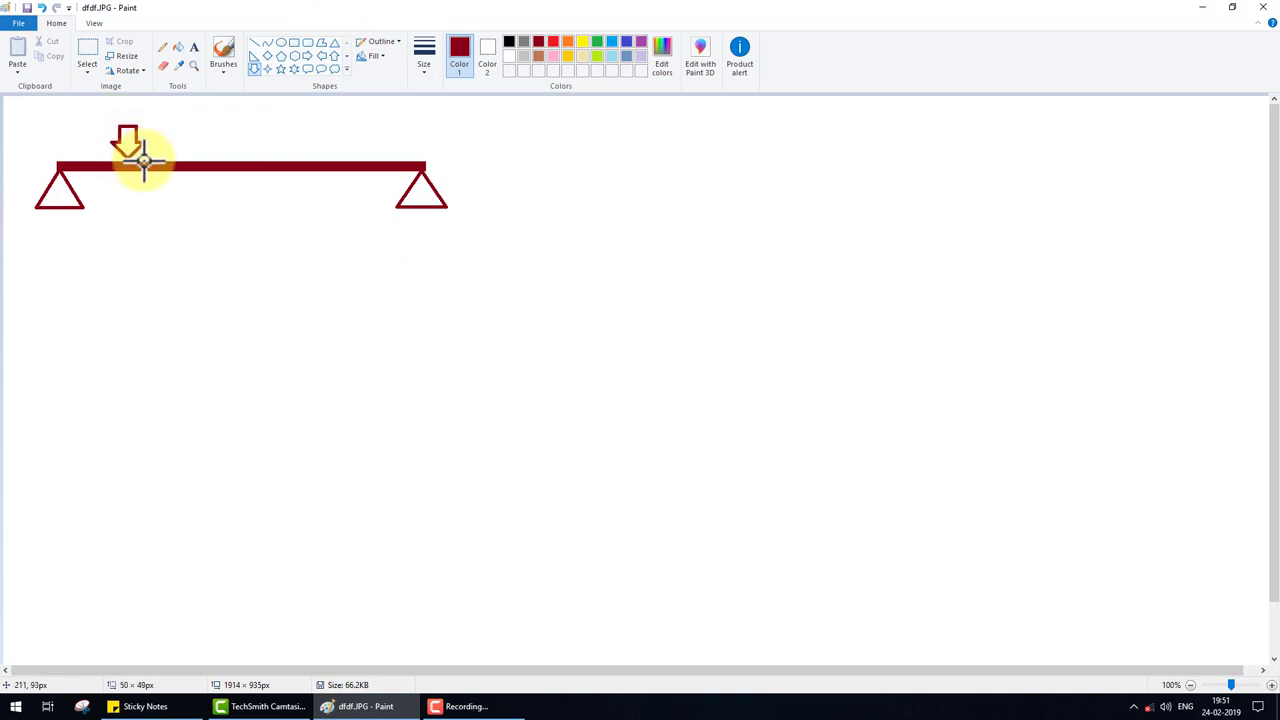
pyautogui.moveTo(337, 129); pyautogui.dragTo(369, 160)
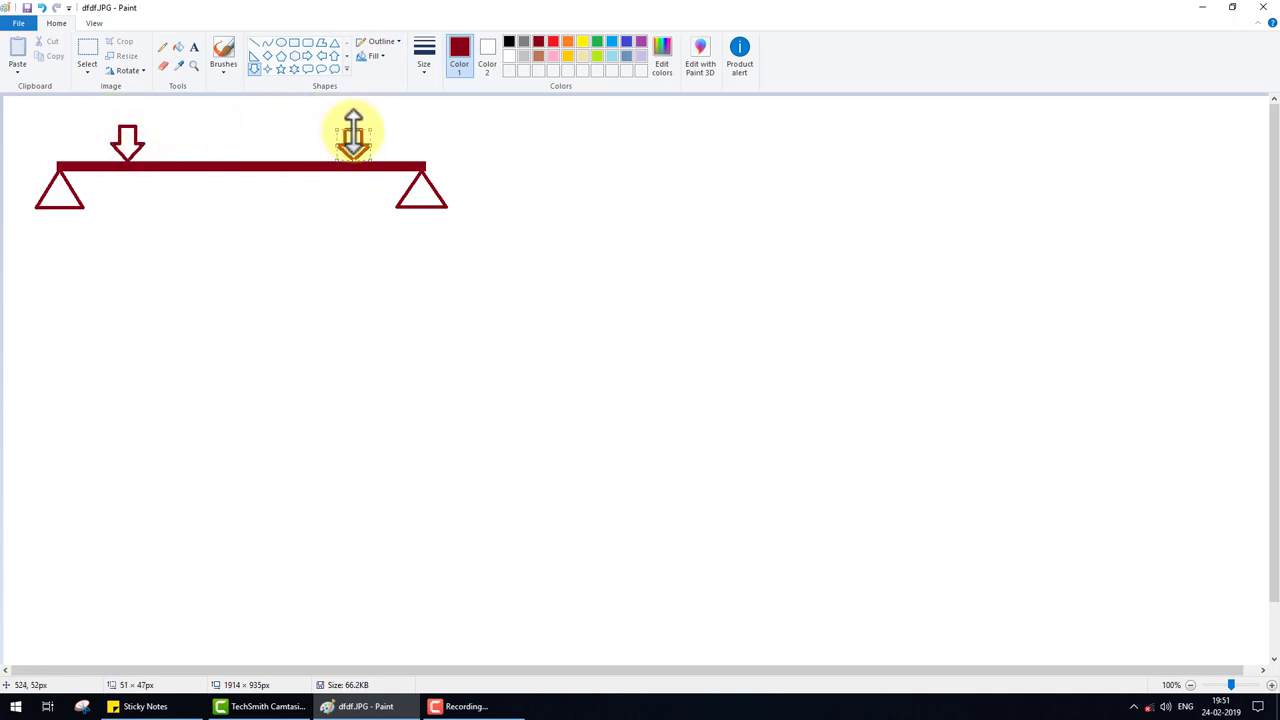
pyautogui.click(423, 131)
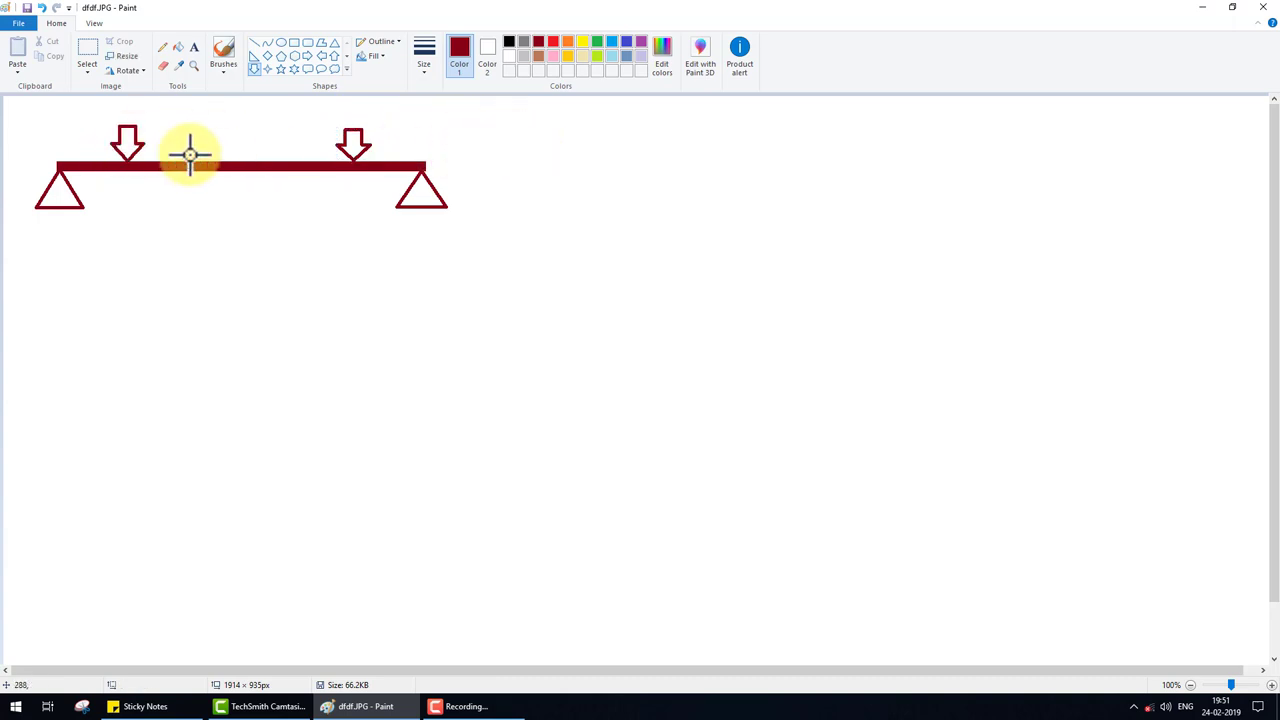
# - Fill both support triangles blue and both load arrows red
pyautogui.click(180, 47)
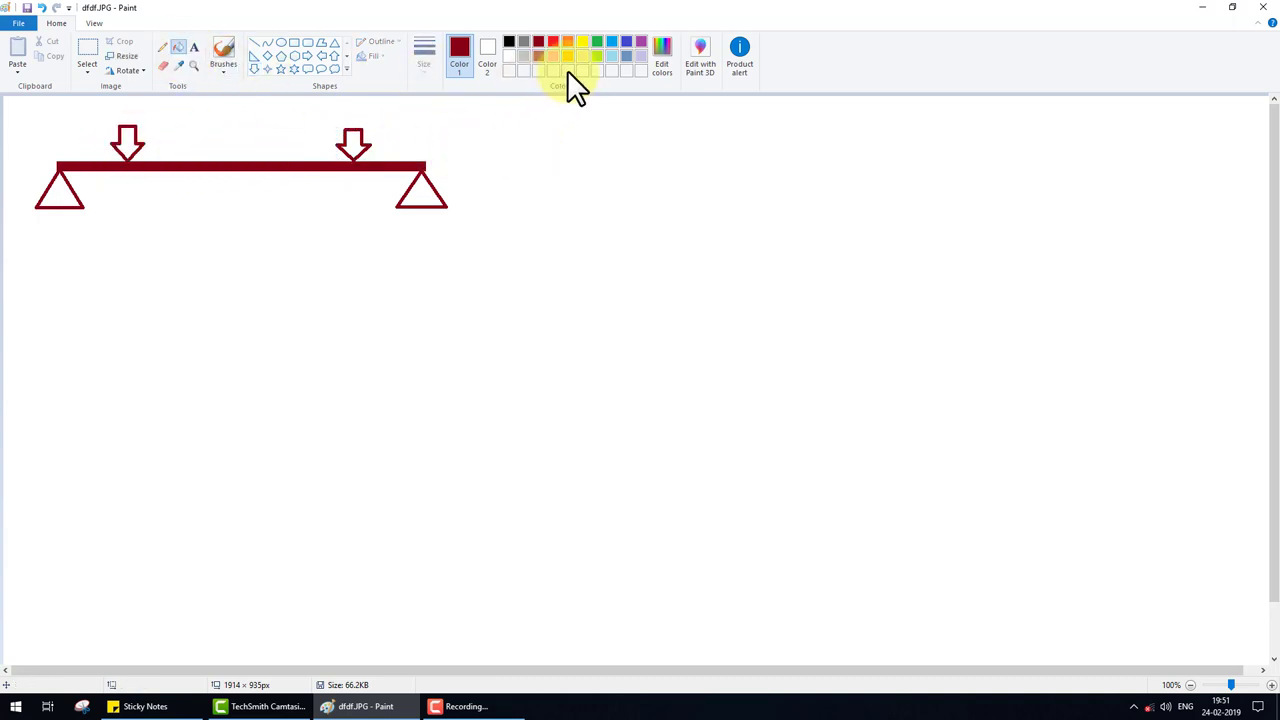
pyautogui.click(626, 41)
pyautogui.click(60, 192)
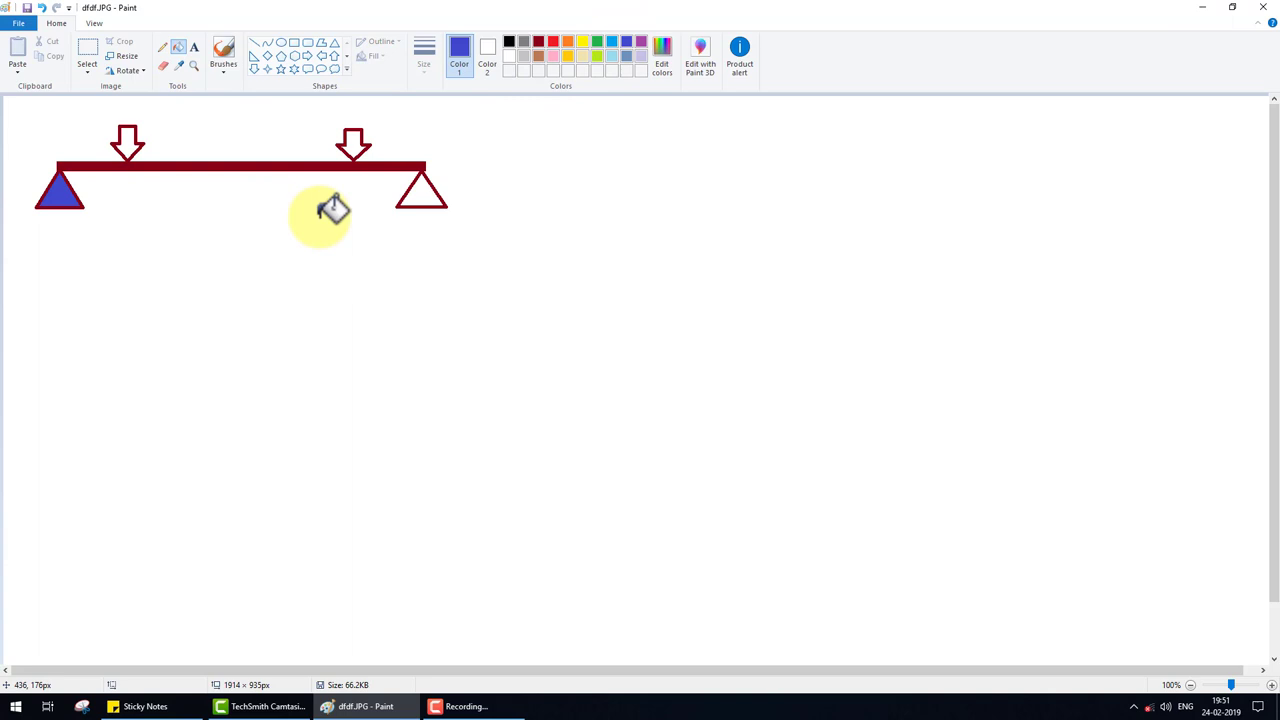
pyautogui.click(420, 193)
pyautogui.click(553, 42)
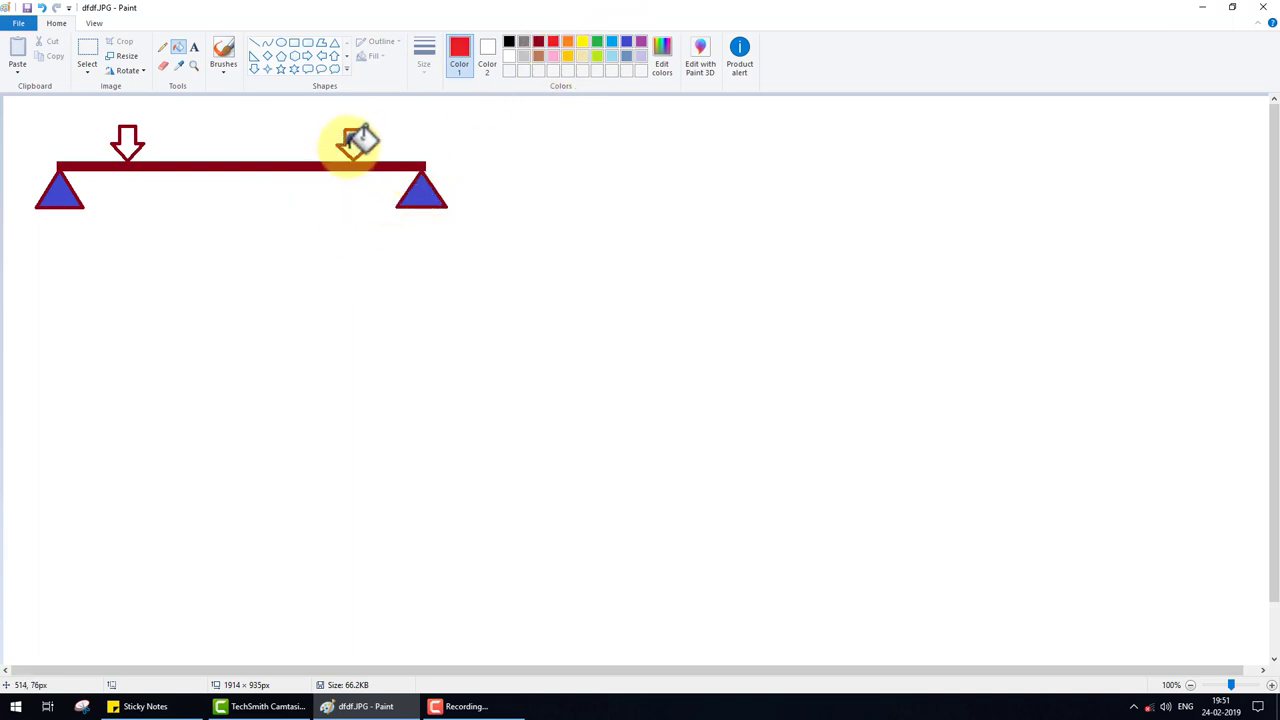
pyautogui.click(352, 142)
pyautogui.click(127, 142)
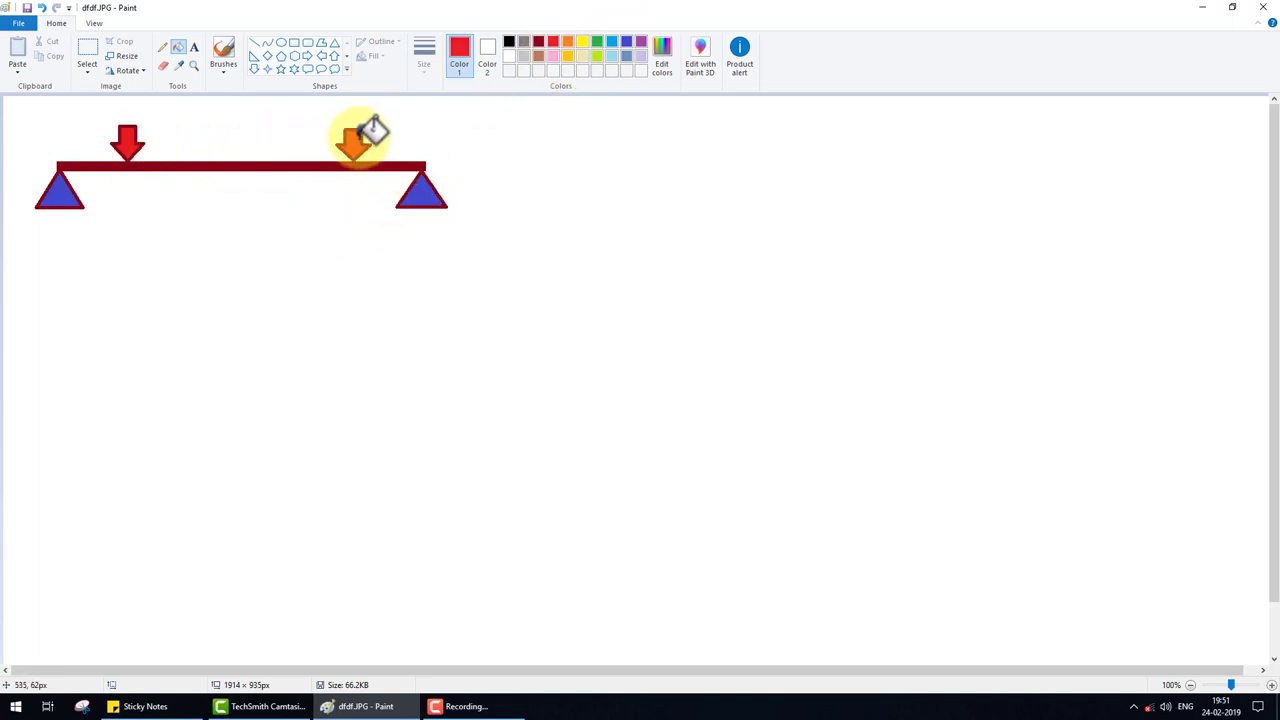
# - Draw a small red circle below the beam and copy it into a row with a transparent background
pyautogui.click(281, 42)
pyautogui.moveTo(180, 292); pyautogui.dragTo(206, 318)
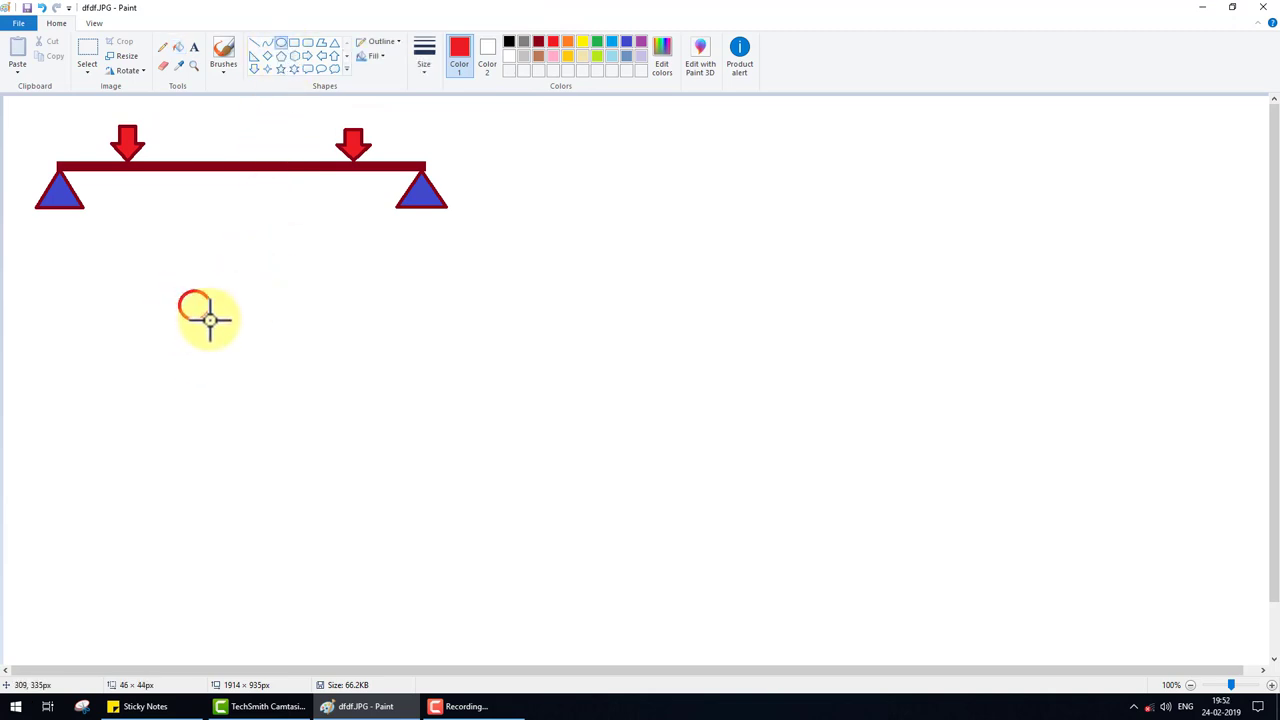
pyautogui.click(88, 58)
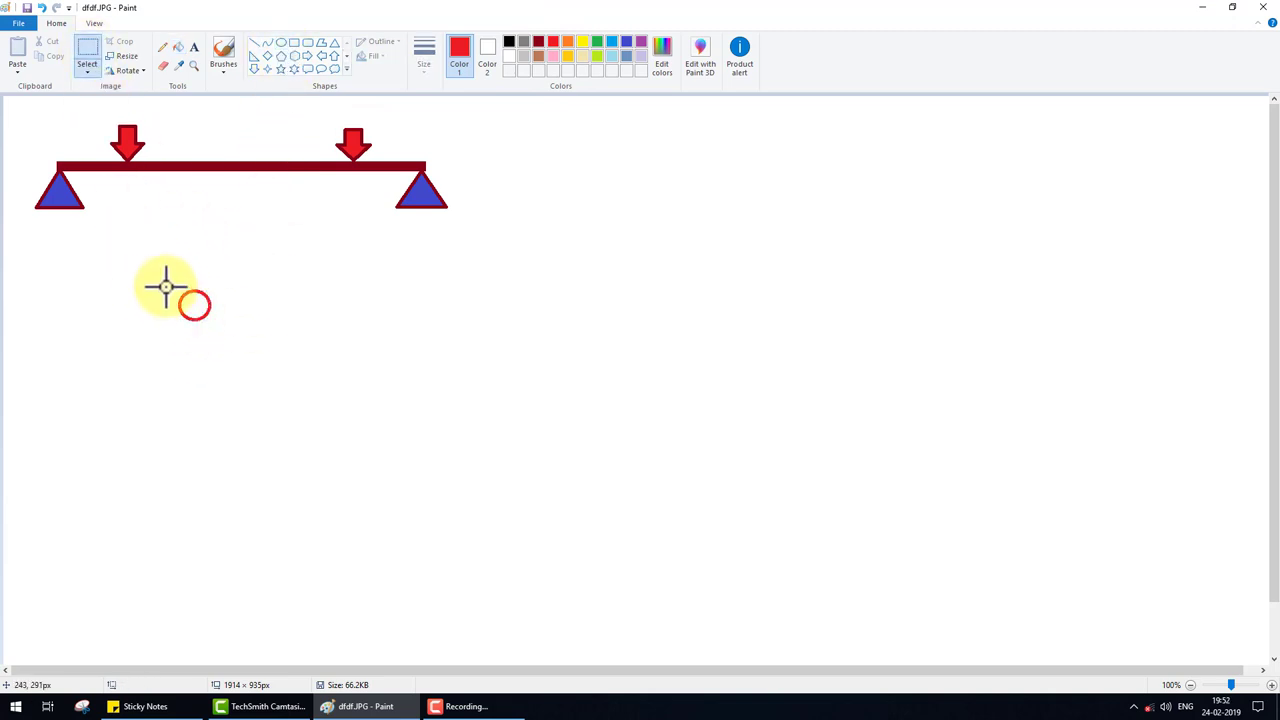
pyautogui.moveTo(166, 288); pyautogui.dragTo(251, 344)
pyautogui.click(88, 70)
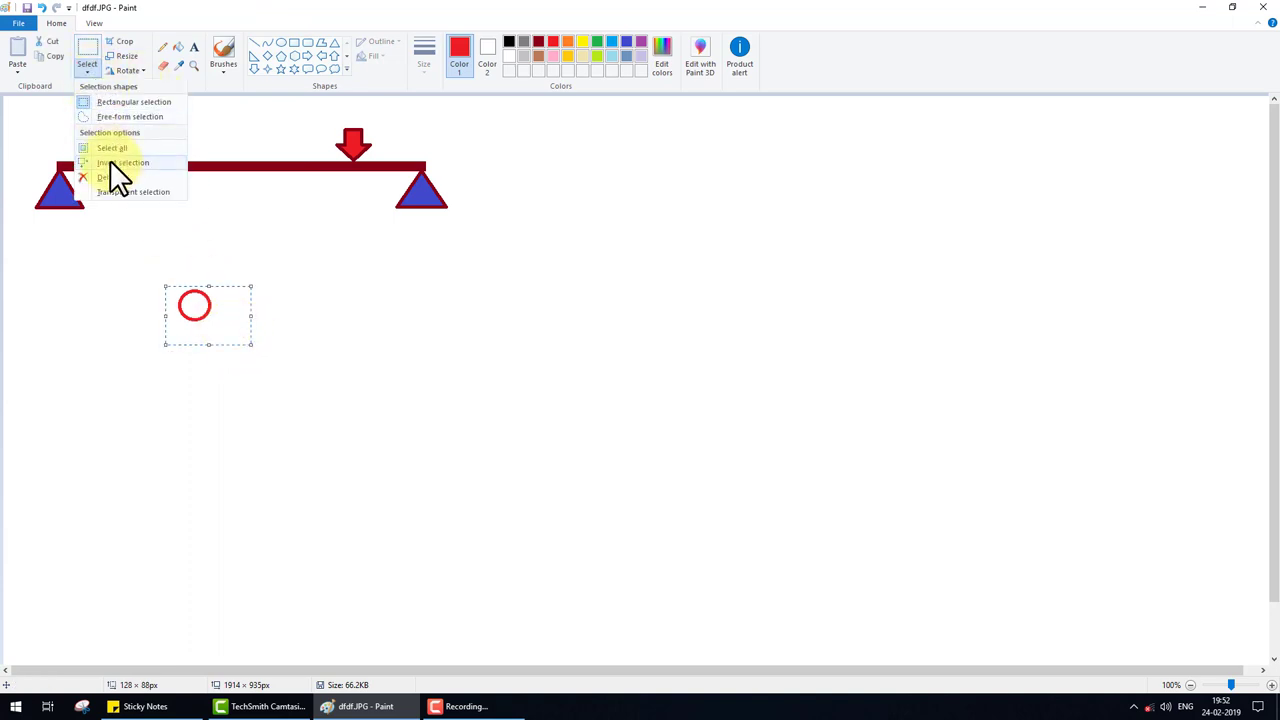
pyautogui.click(133, 192)
pyautogui.moveTo(220, 299); pyautogui.dragTo(340, 307)
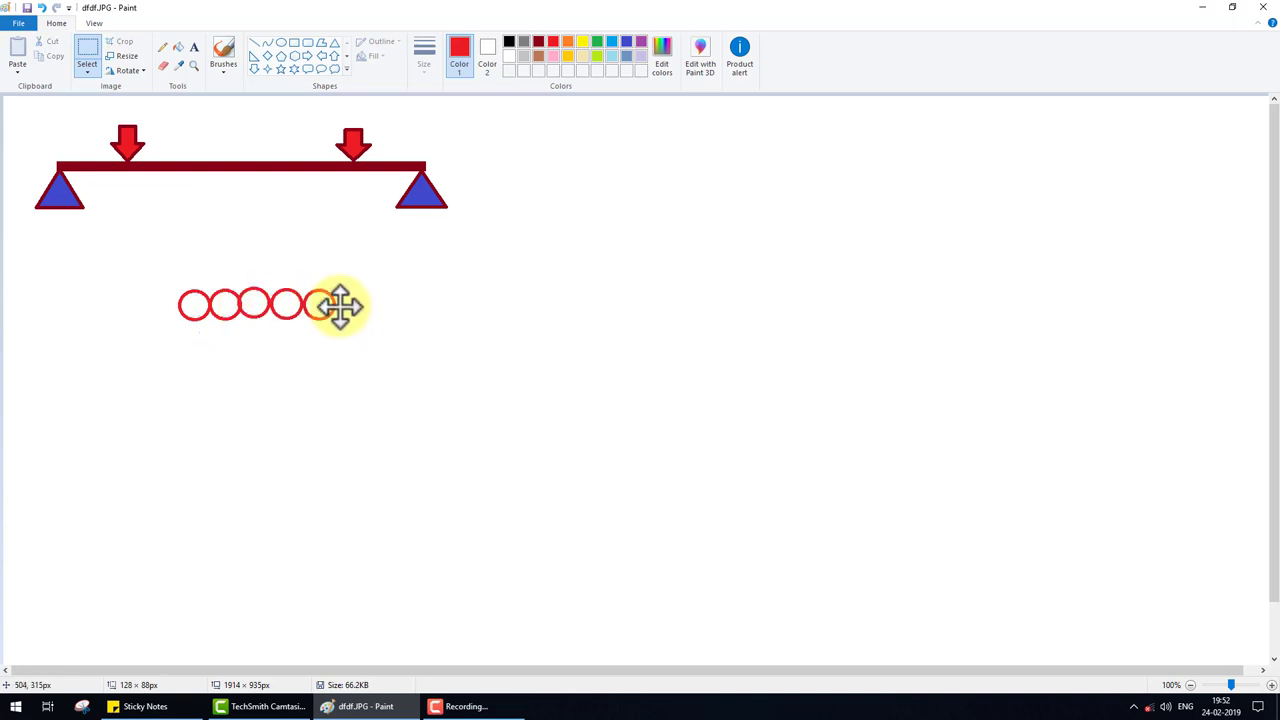
pyautogui.click(426, 317)
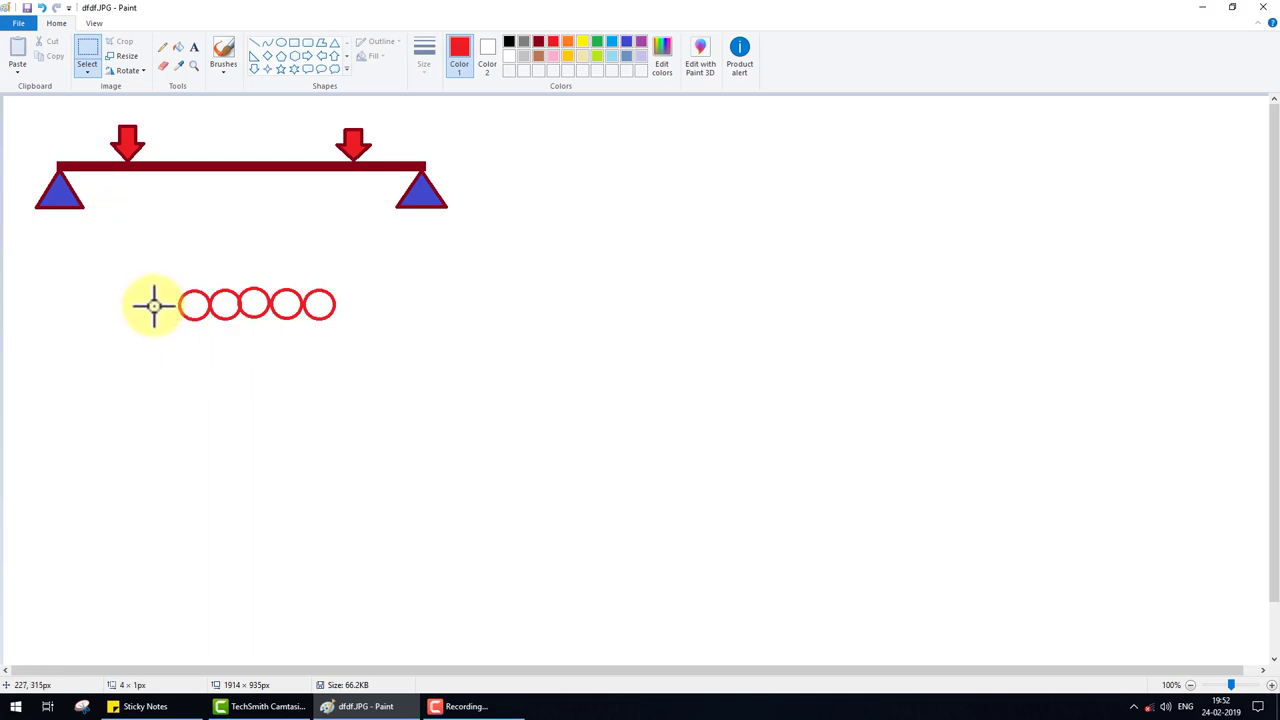
# - Move the circles' top halves onto the beam and delete the leftover lower arcs
pyautogui.moveTo(151, 305); pyautogui.dragTo(388, 263)
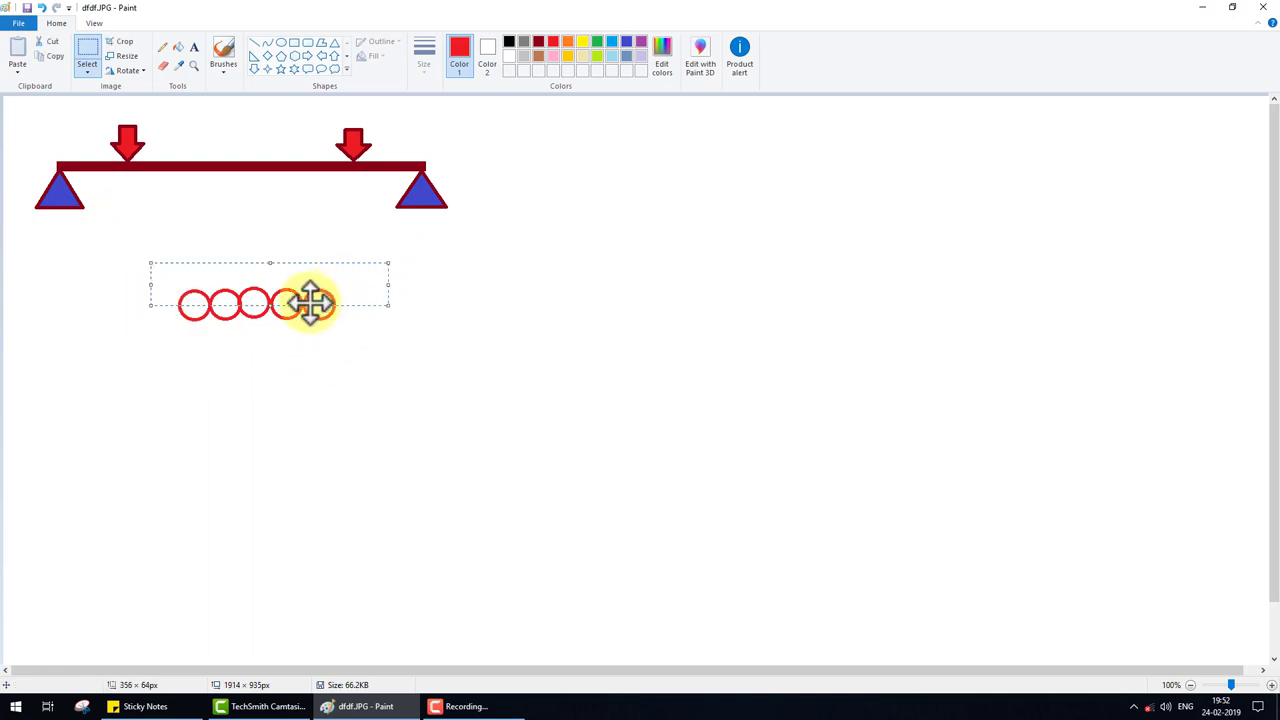
pyautogui.moveTo(310, 303); pyautogui.dragTo(293, 160)
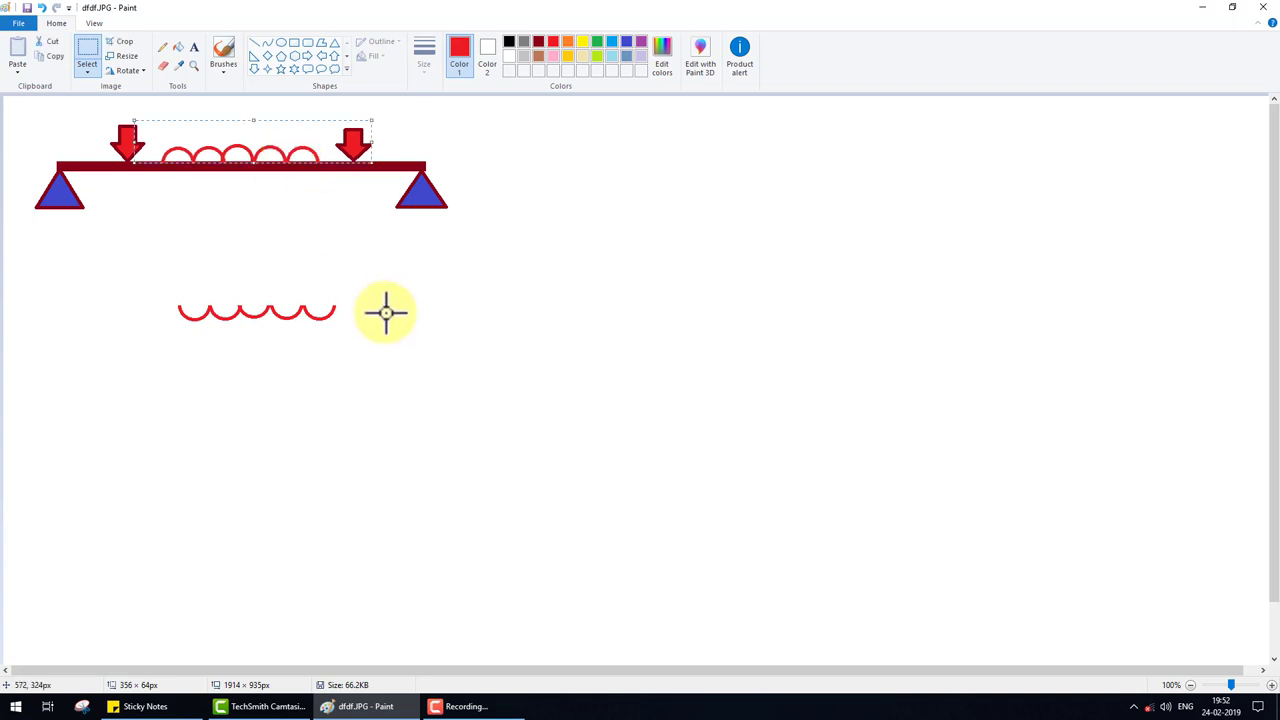
pyautogui.moveTo(133, 287); pyautogui.dragTo(363, 337)
pyautogui.press('Delete')
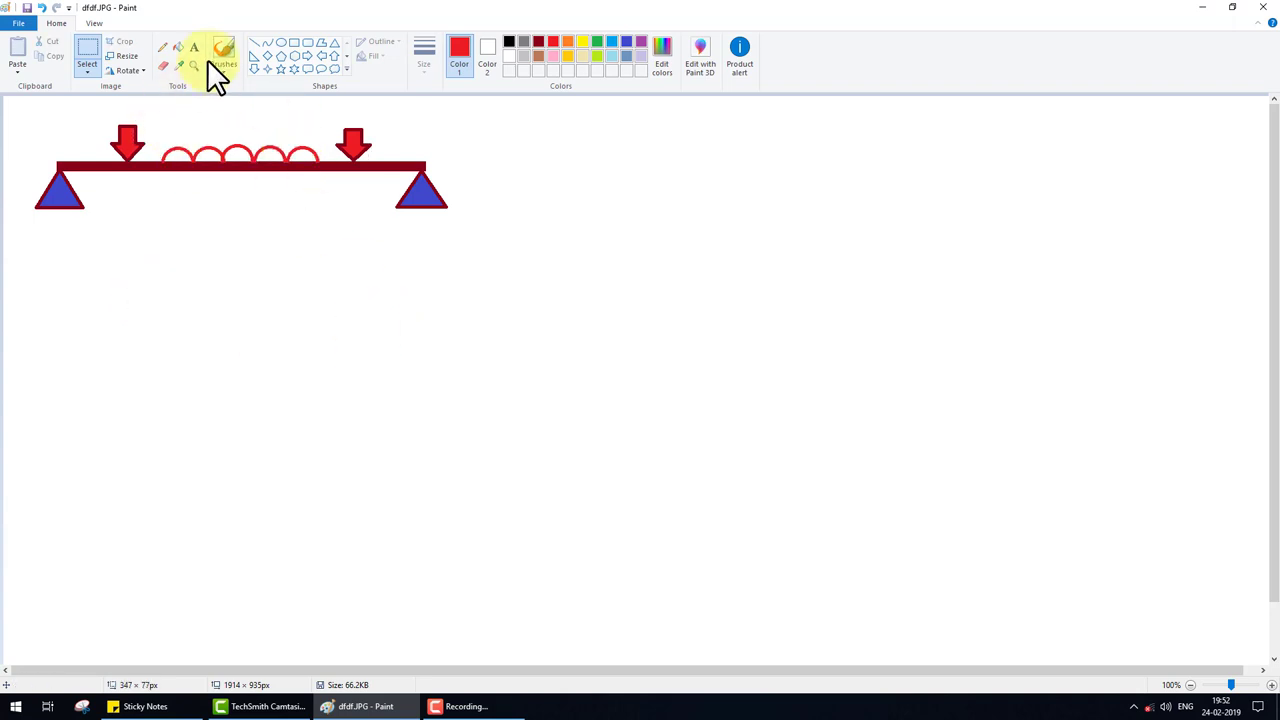
# - Type the 2kN and 4kN/m load labels in black at size 20
pyautogui.click(115, 110)
pyautogui.write('2kN')
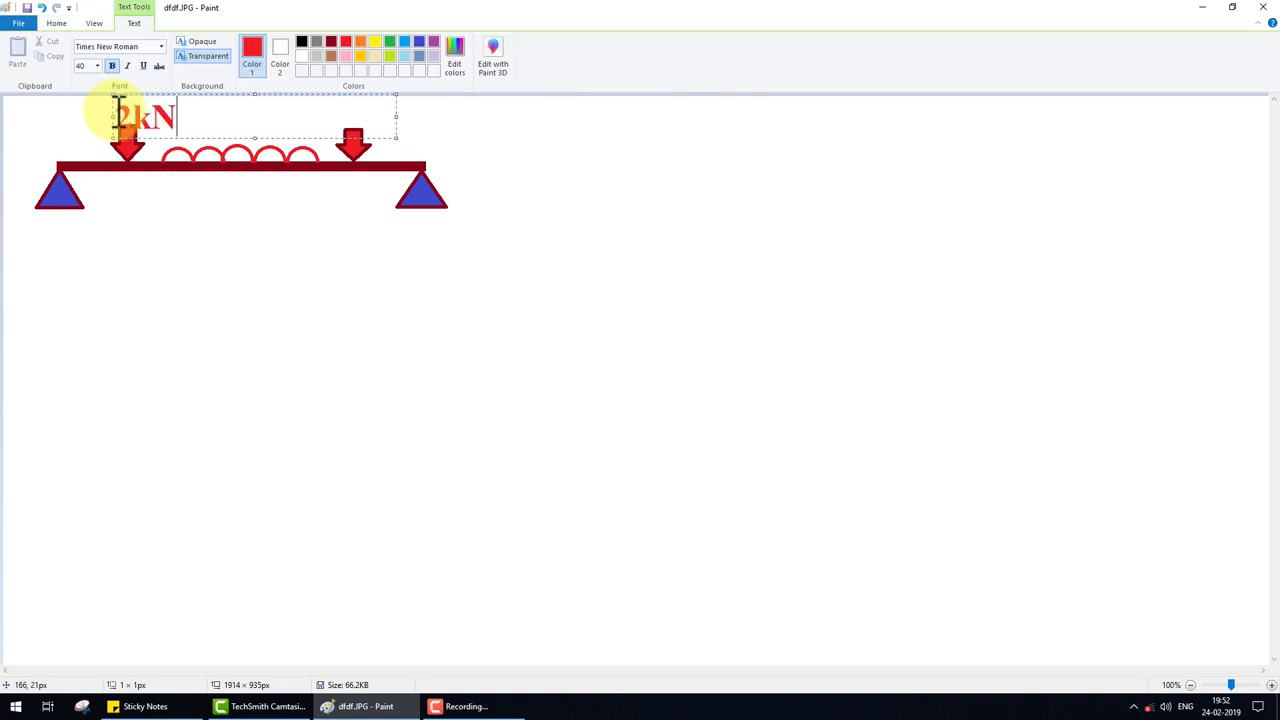
pyautogui.moveTo(178, 118); pyautogui.dragTo(69, 117)
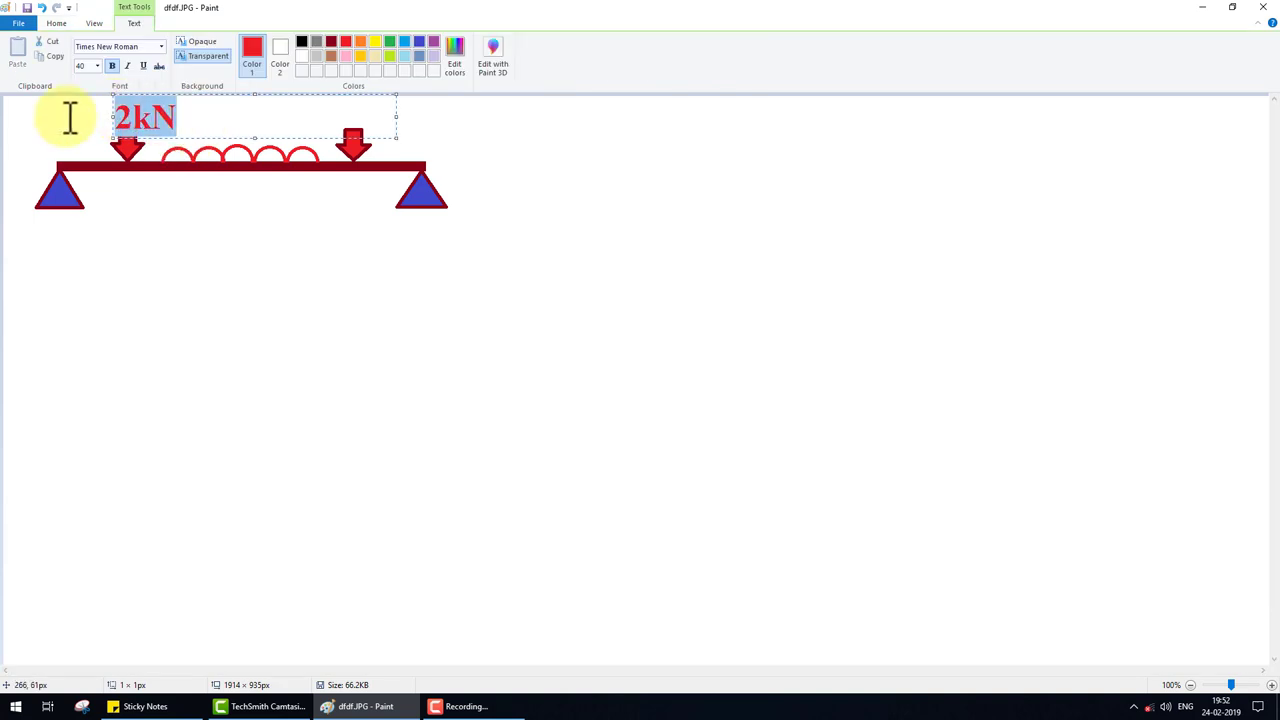
pyautogui.click(303, 41)
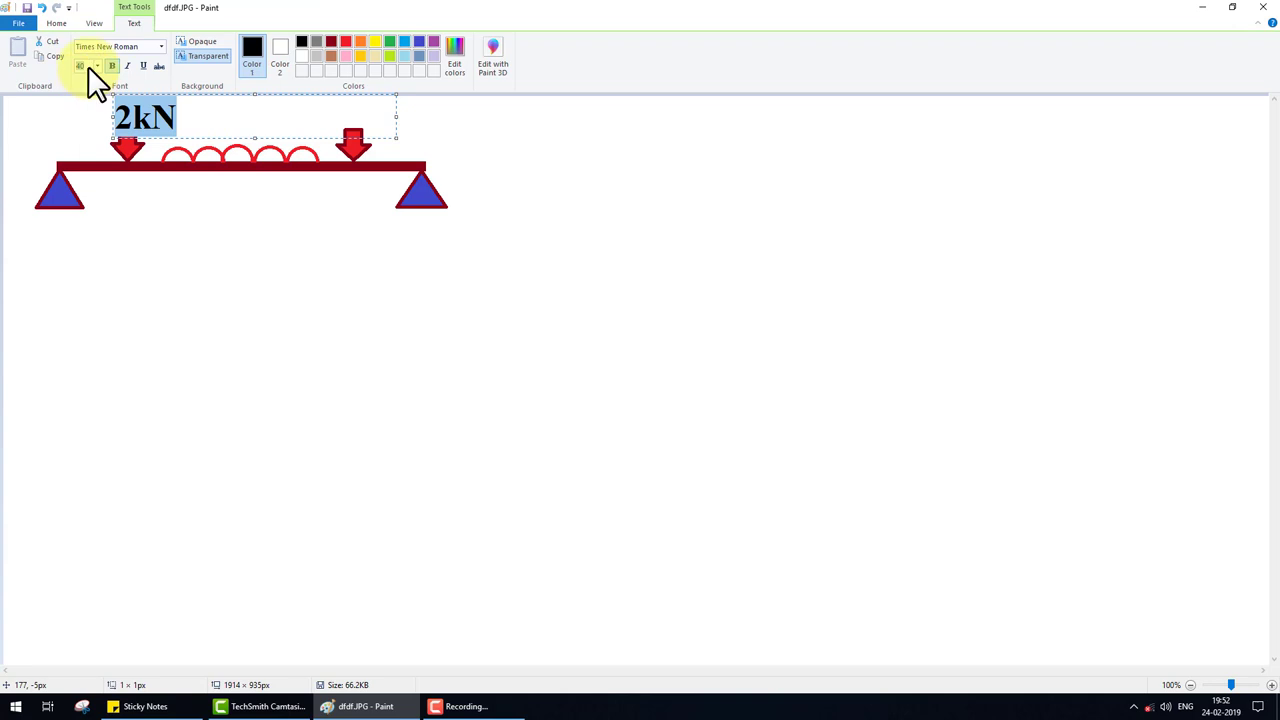
pyautogui.write('20')
pyautogui.click(206, 112)
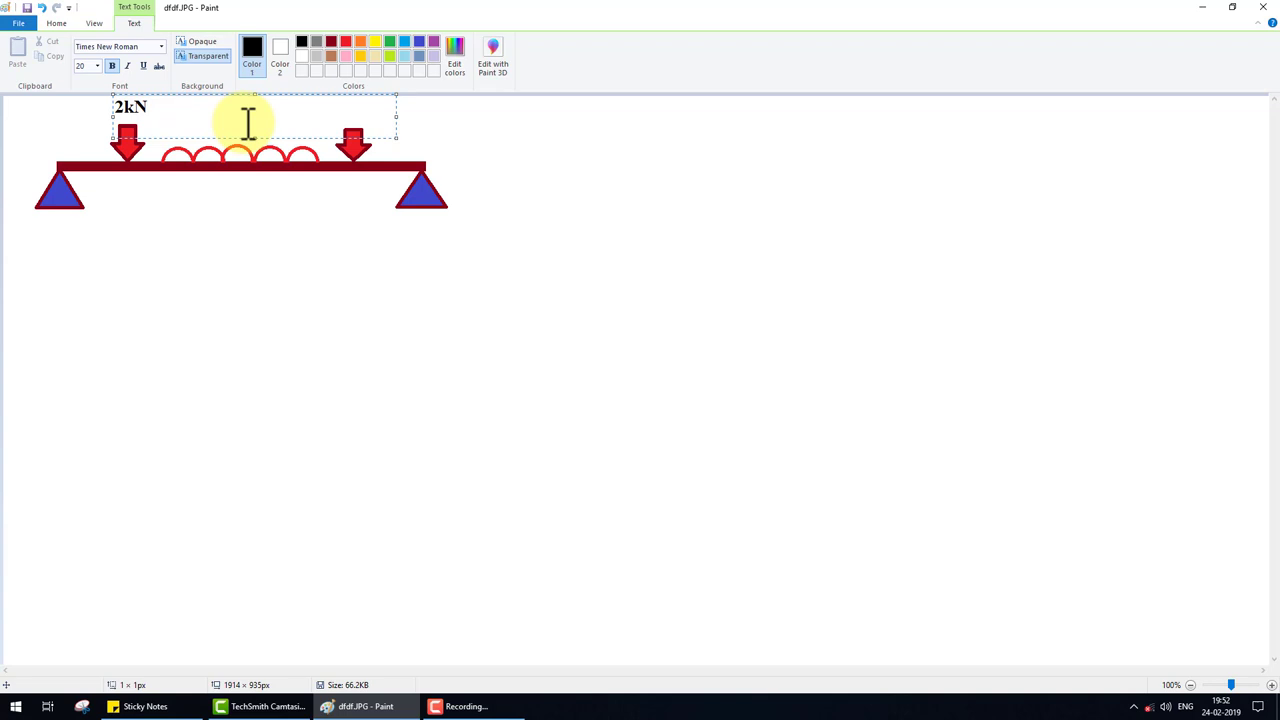
pyautogui.write('4kN/m')
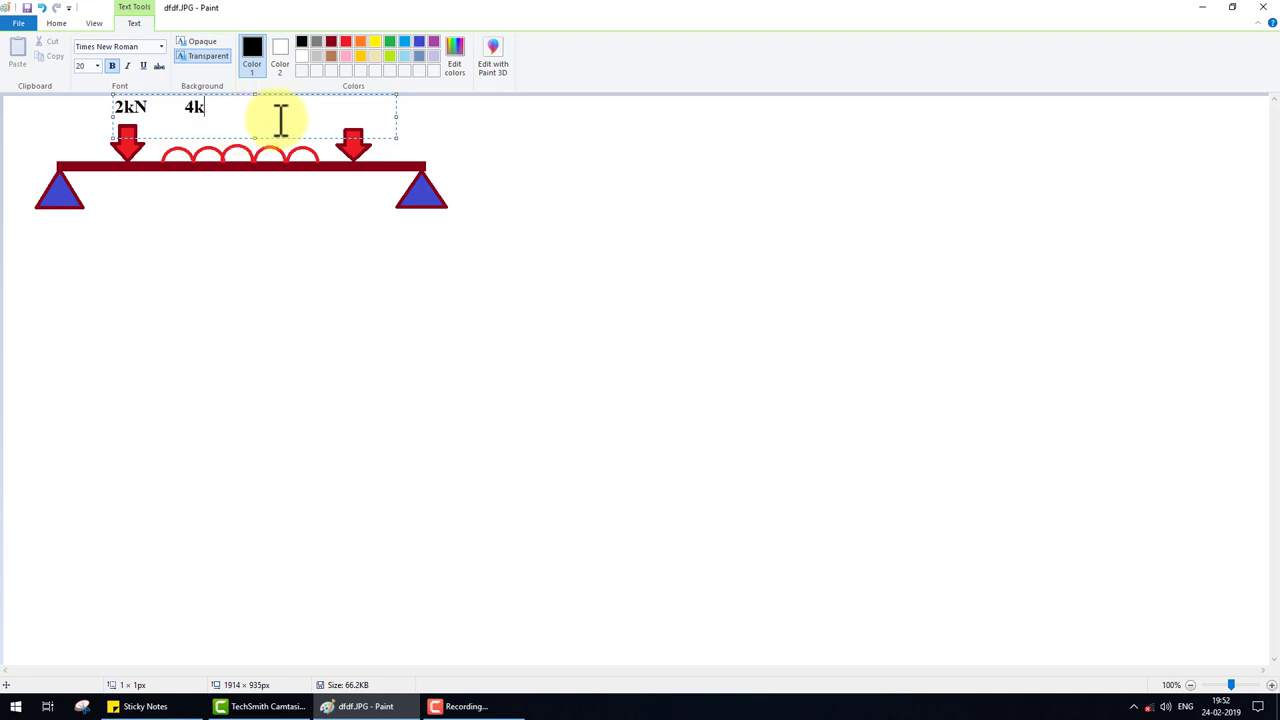
pyautogui.click(262, 229)
# - Copy 2kN above the right arrow and move 4kN/m above the distributed load
pyautogui.click(88, 55)
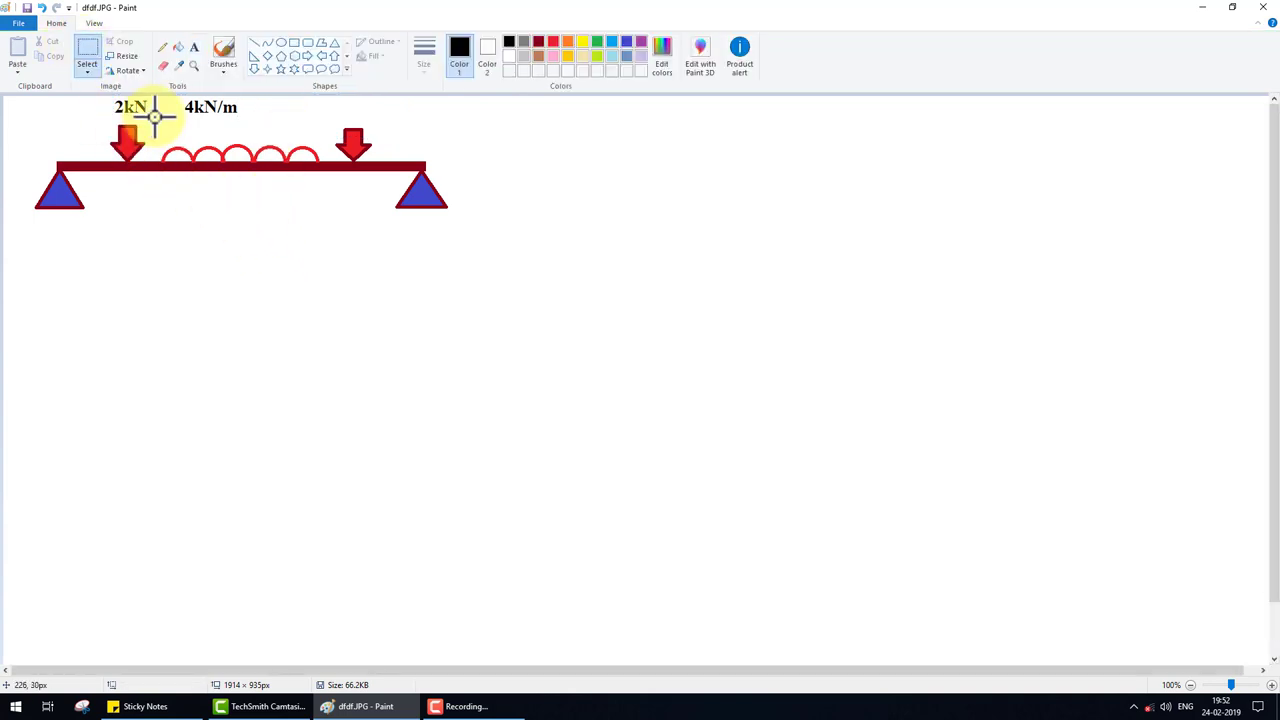
pyautogui.moveTo(103, 89)
pyautogui.mouseDown()
pyautogui.moveTo(182, 120)
pyautogui.moveTo(362, 114)
pyautogui.mouseUp()
pyautogui.click(229, 140)
pyautogui.moveTo(282, 134); pyautogui.dragTo(175, 88)
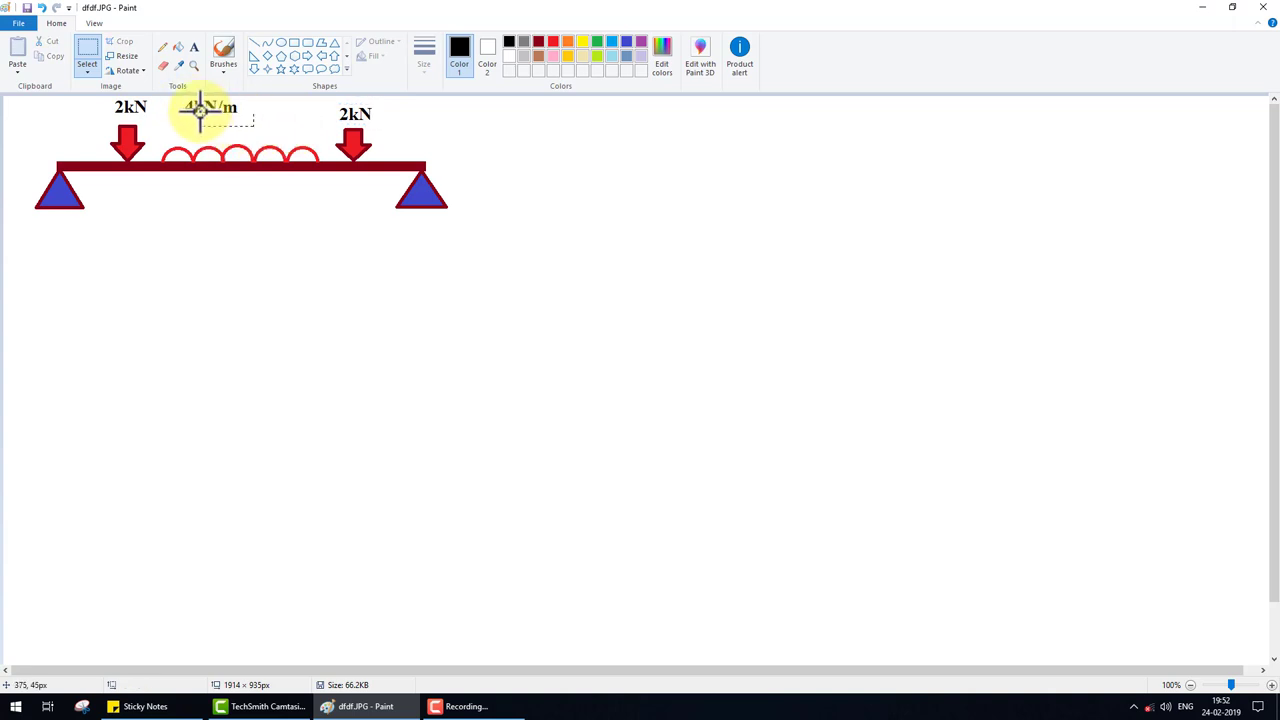
pyautogui.moveTo(250, 108); pyautogui.dragTo(270, 133)
pyautogui.click(206, 240)
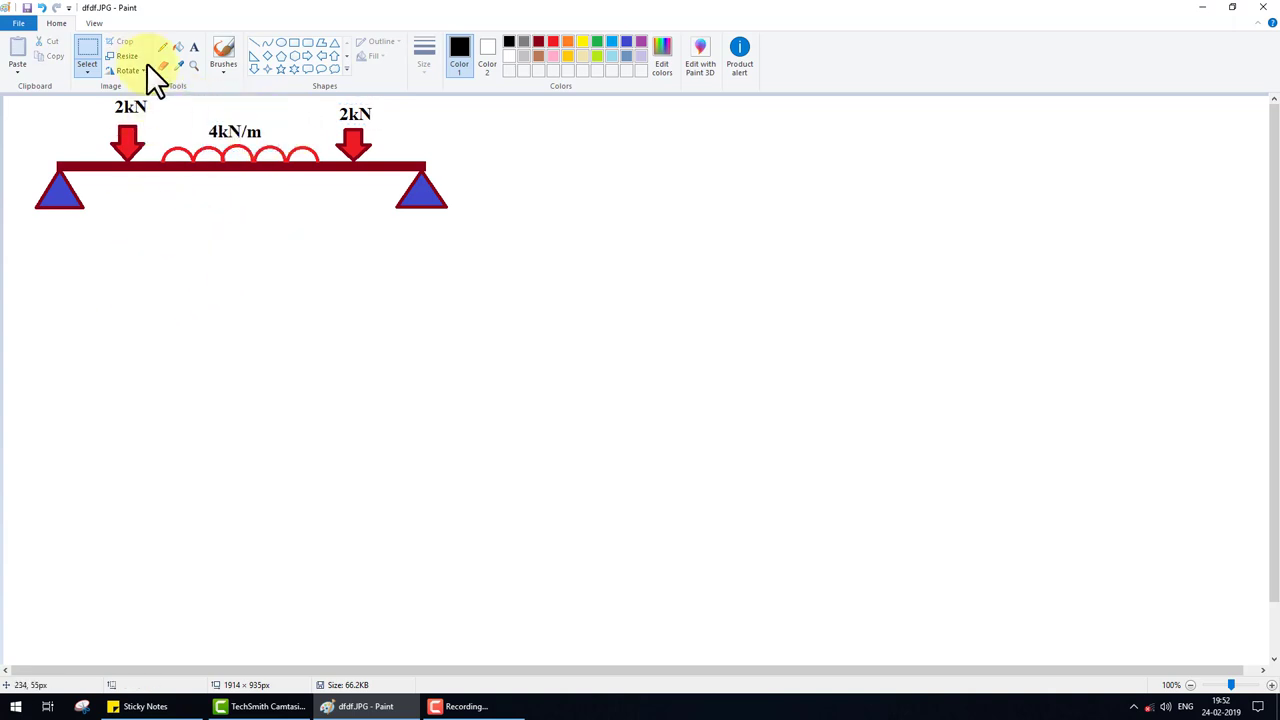
pyautogui.click(193, 46)
# - Type 2m and 4m span labels and position them under the beam segments
pyautogui.click(121, 316)
pyautogui.write('2m    4')
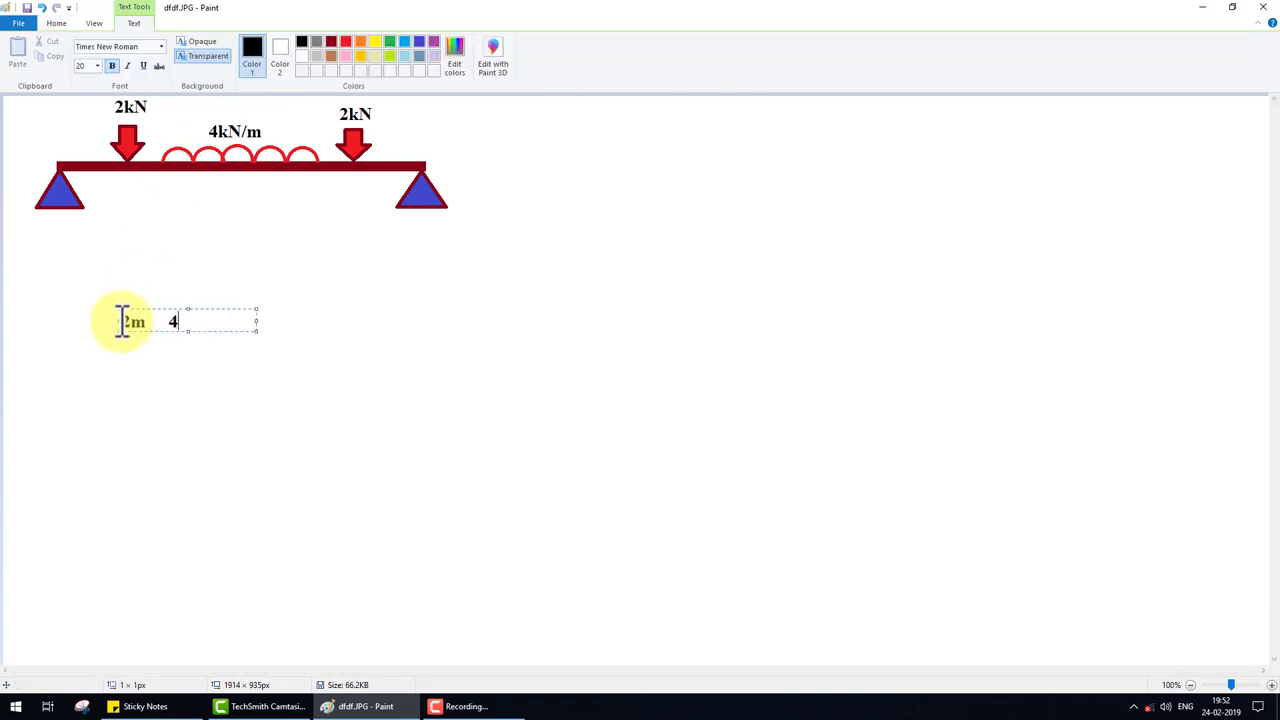
pyautogui.write('m')
pyautogui.click(254, 397)
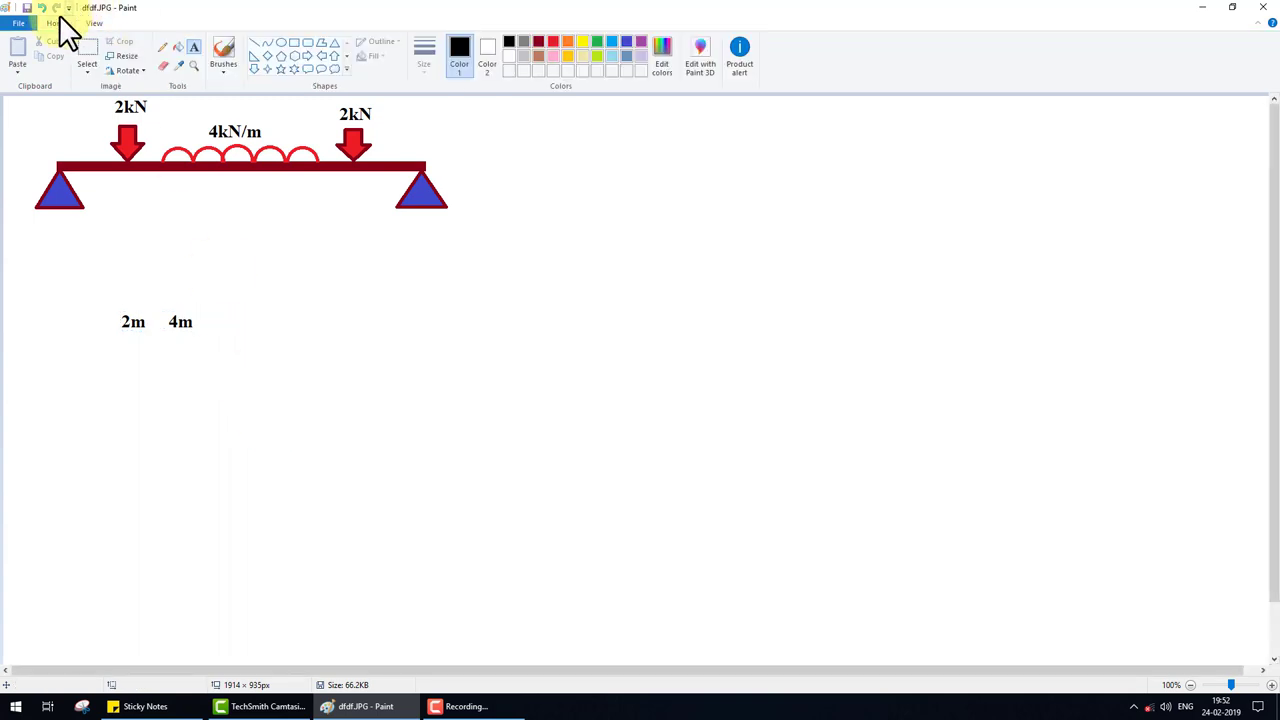
pyautogui.moveTo(109, 309)
pyautogui.mouseDown()
pyautogui.moveTo(148, 340)
pyautogui.moveTo(106, 188)
pyautogui.moveTo(382, 190)
pyautogui.mouseUp()
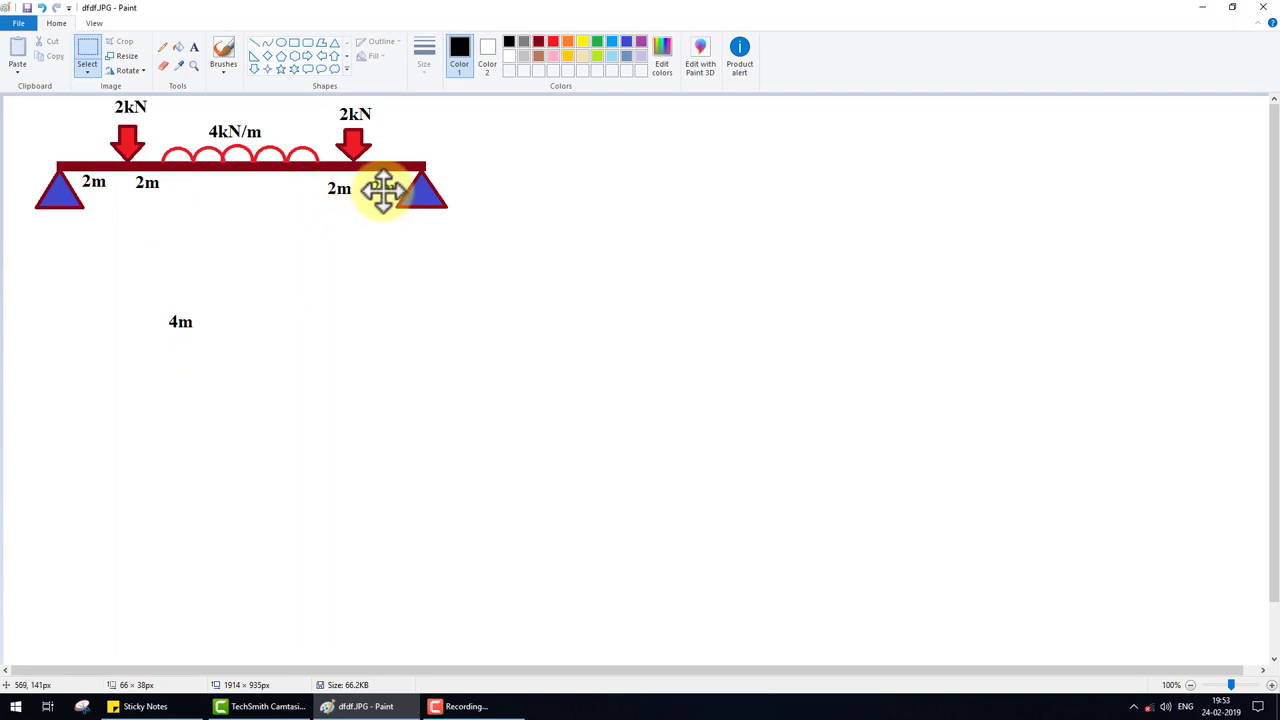
pyautogui.moveTo(149, 309)
pyautogui.mouseDown()
pyautogui.moveTo(223, 340)
pyautogui.moveTo(257, 188)
pyautogui.mouseUp()
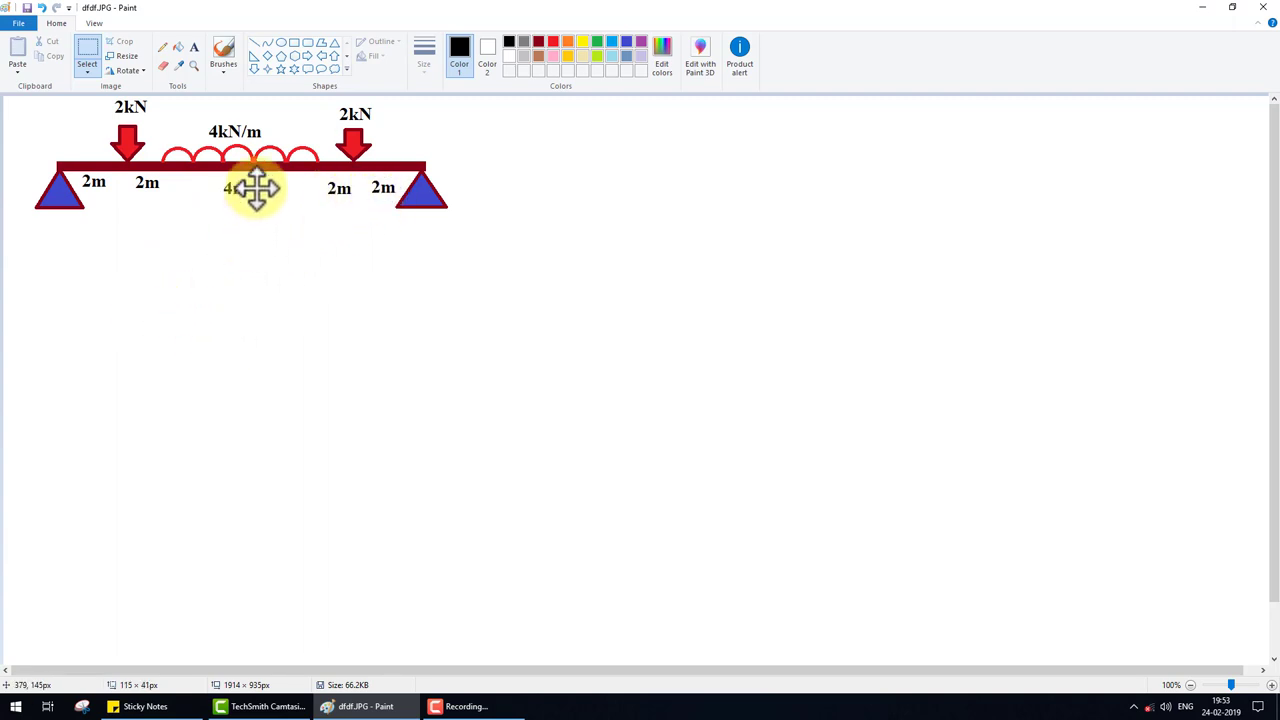
pyautogui.click(203, 277)
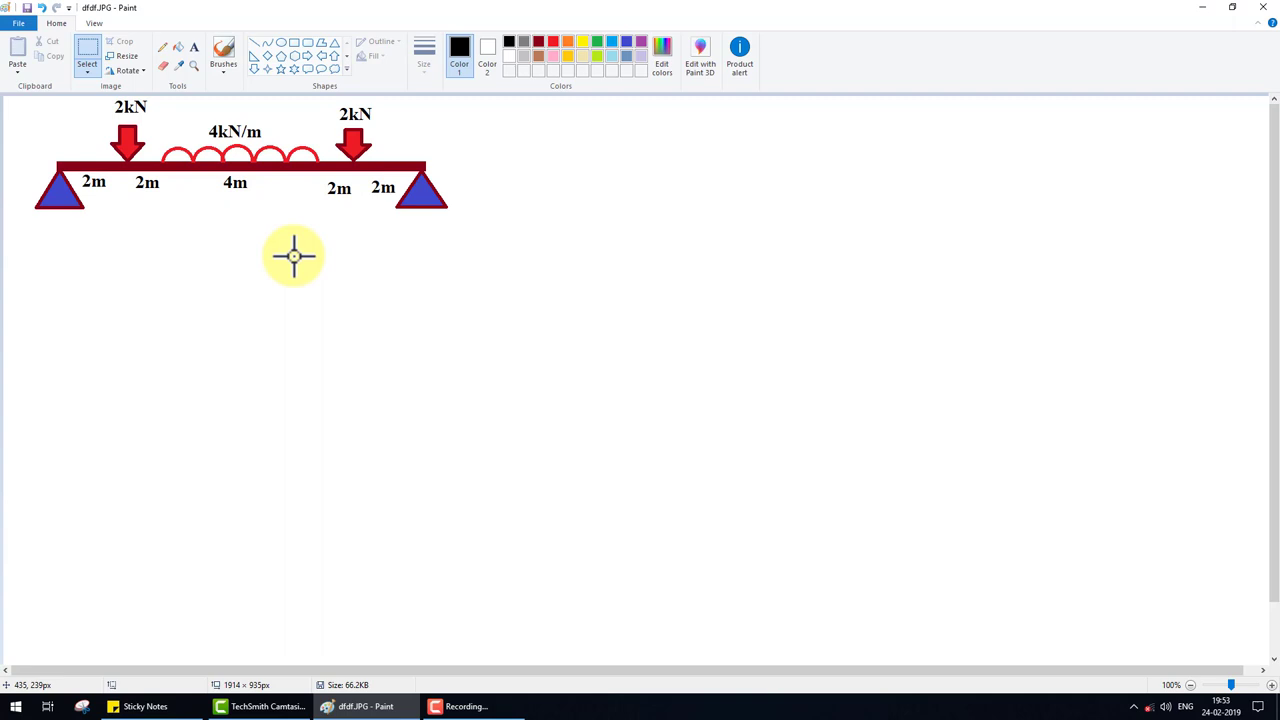
# - Draw an up arrow below the left support and copy it under the right support
pyautogui.click(255, 42)
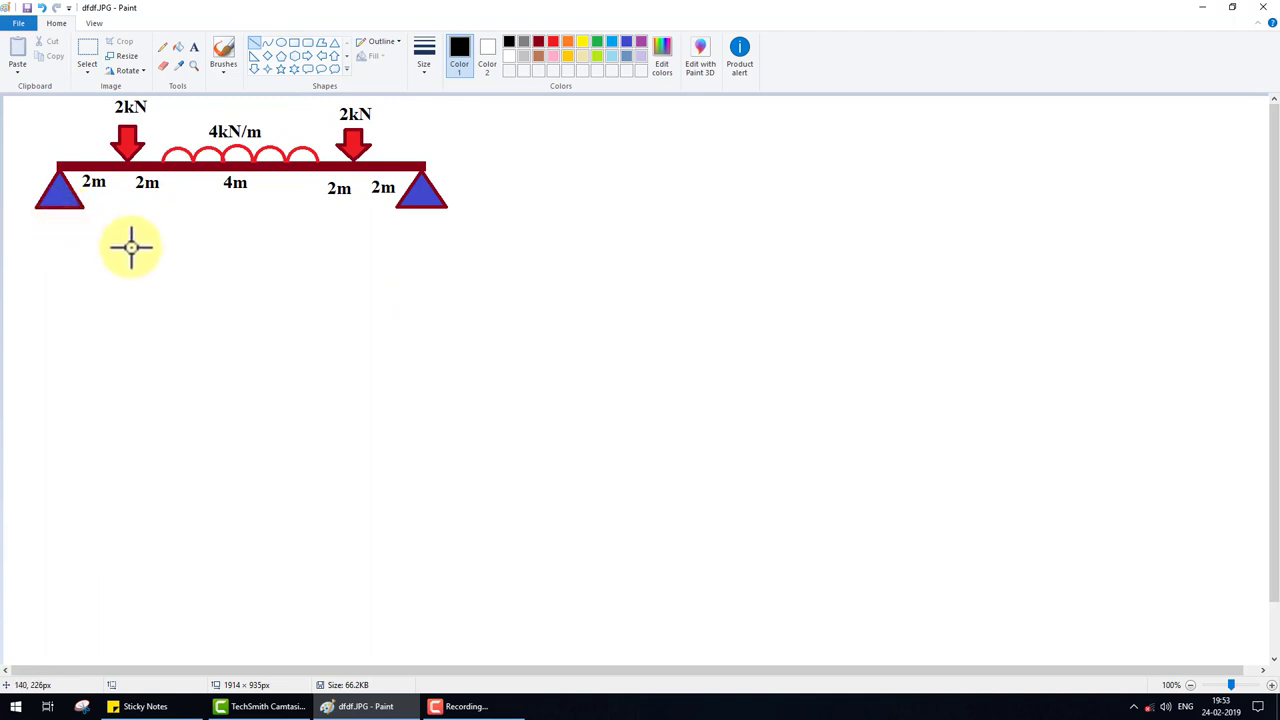
pyautogui.click(332, 55)
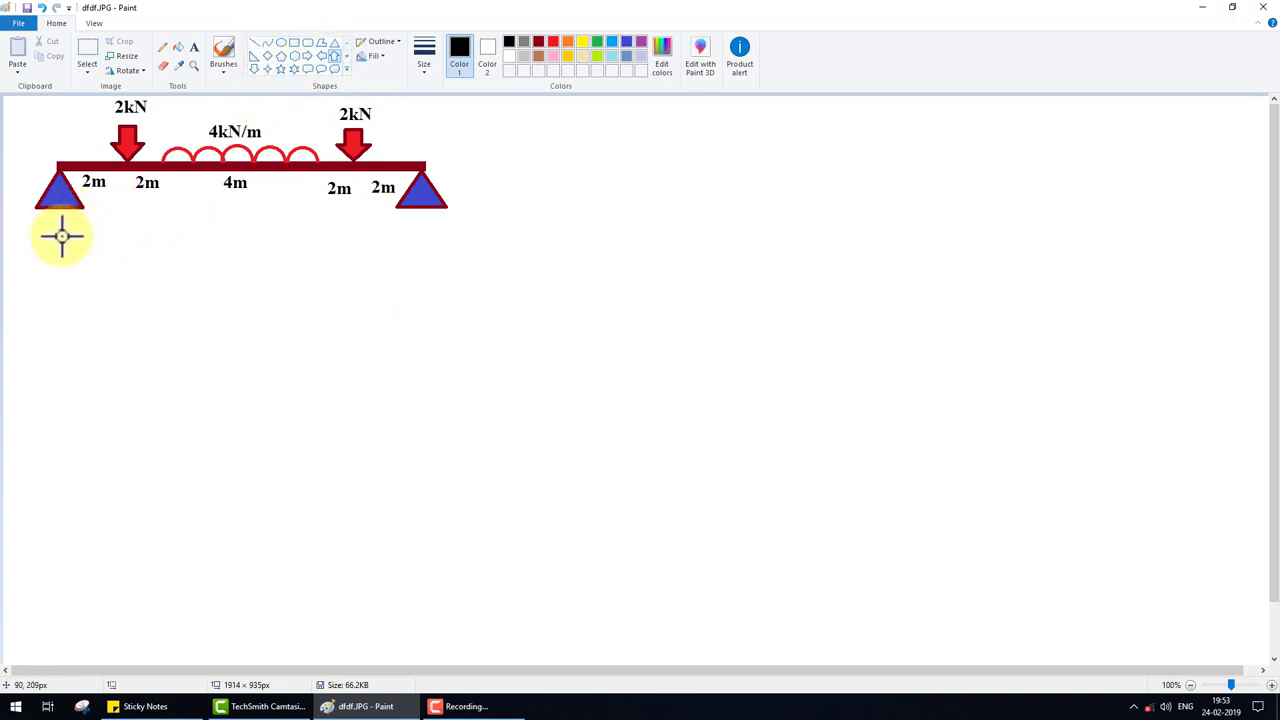
pyautogui.moveTo(46, 226); pyautogui.dragTo(64, 276)
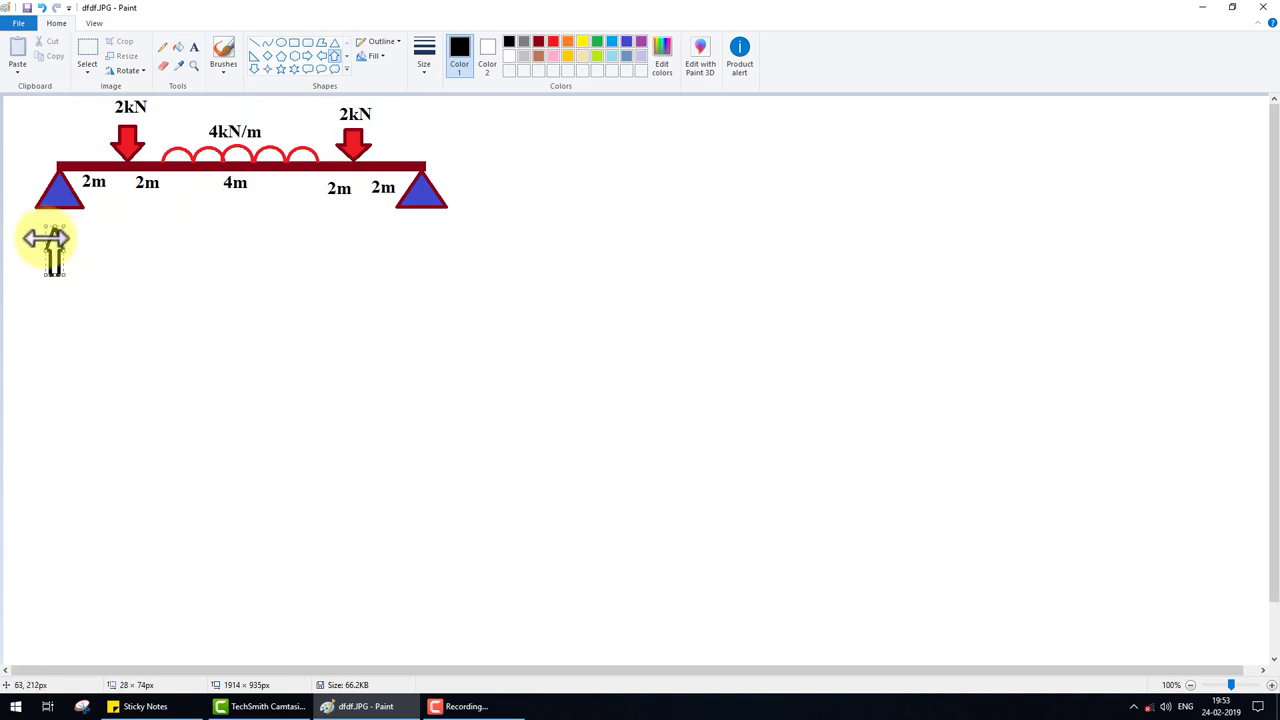
pyautogui.click(95, 47)
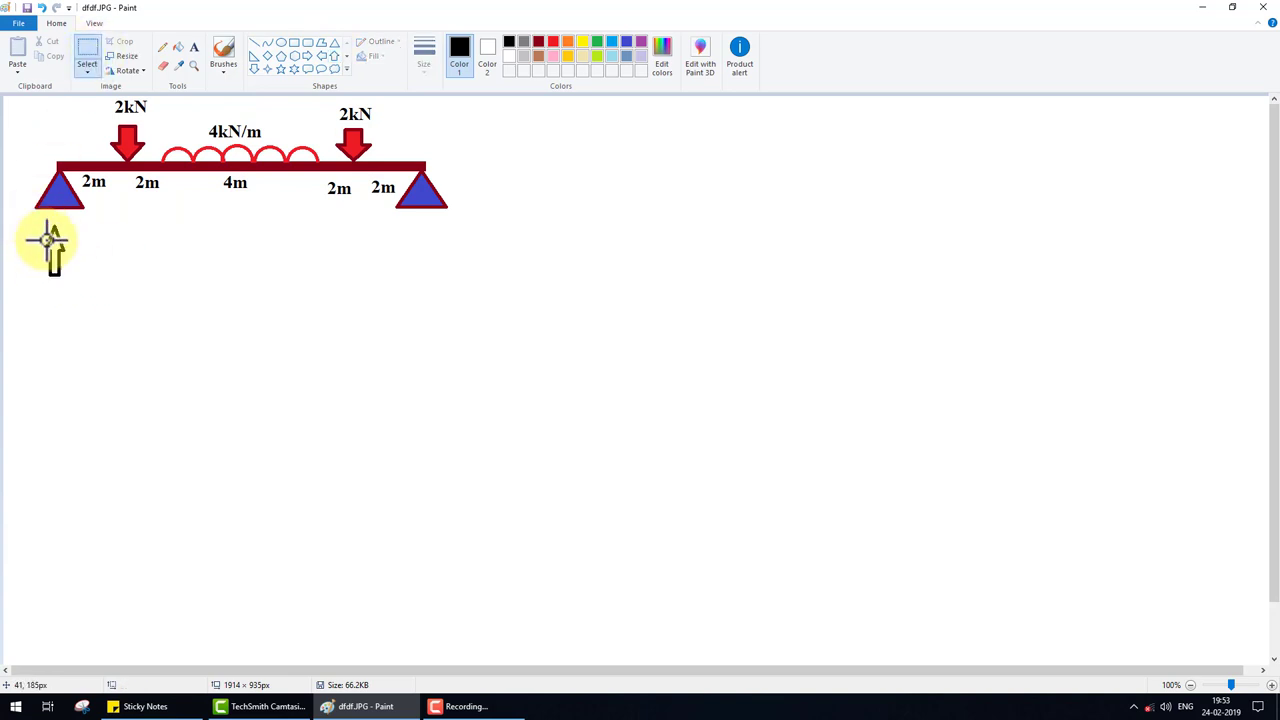
pyautogui.moveTo(30, 210); pyautogui.dragTo(100, 312)
pyautogui.moveTo(63, 267)
pyautogui.mouseDown()
pyautogui.moveTo(227, 287)
pyautogui.moveTo(414, 280)
pyautogui.moveTo(427, 265)
pyautogui.mouseUp()
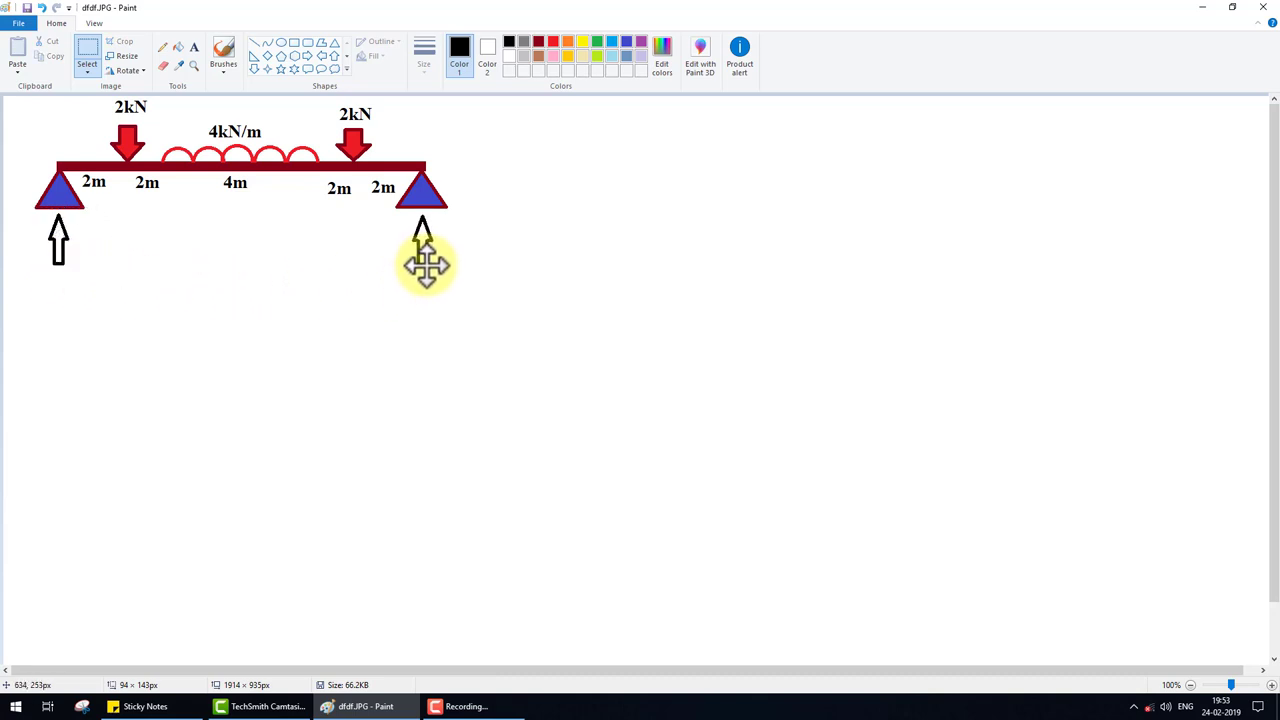
pyautogui.click(480, 250)
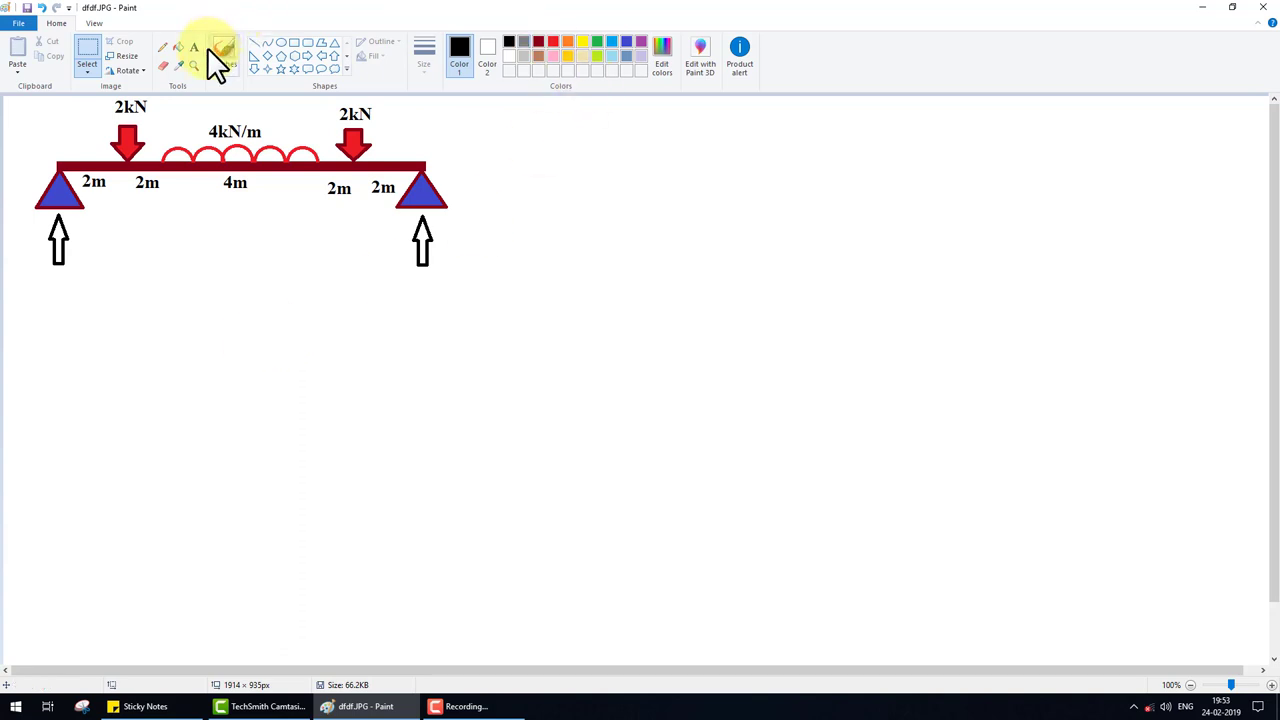
# - Fill the reaction arrows green
pyautogui.click(178, 48)
pyautogui.click(597, 42)
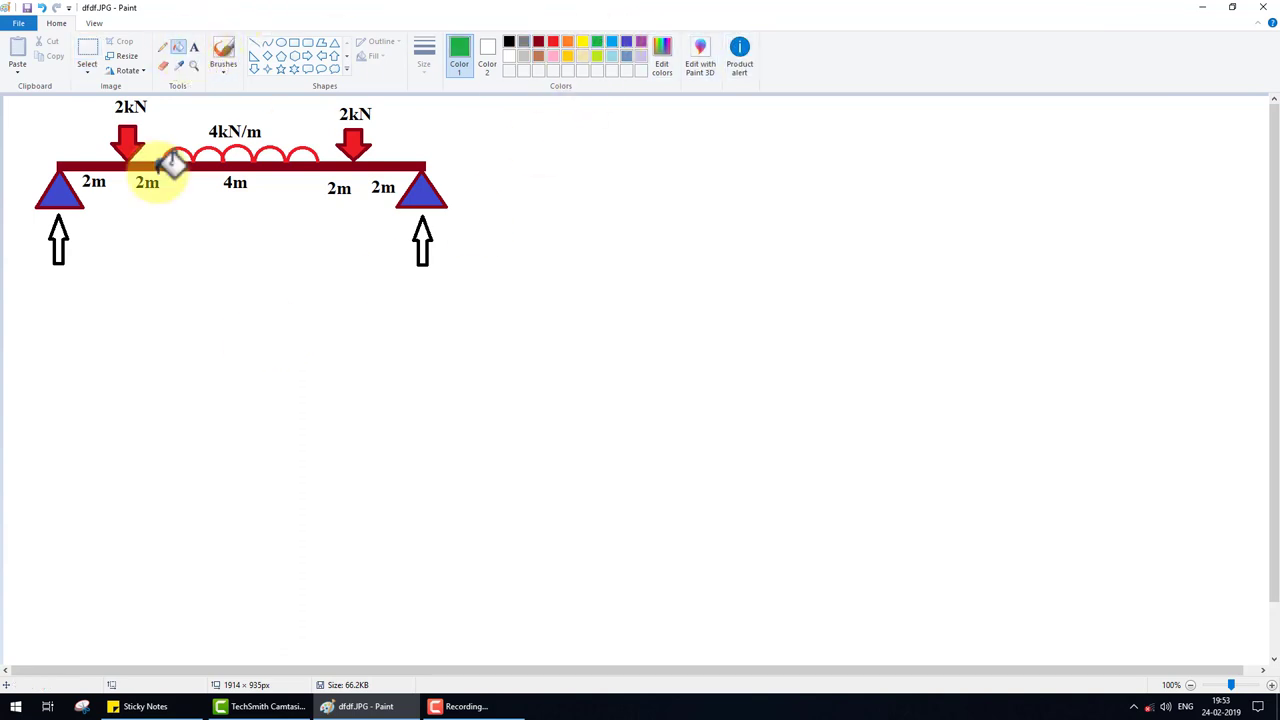
pyautogui.click(58, 240)
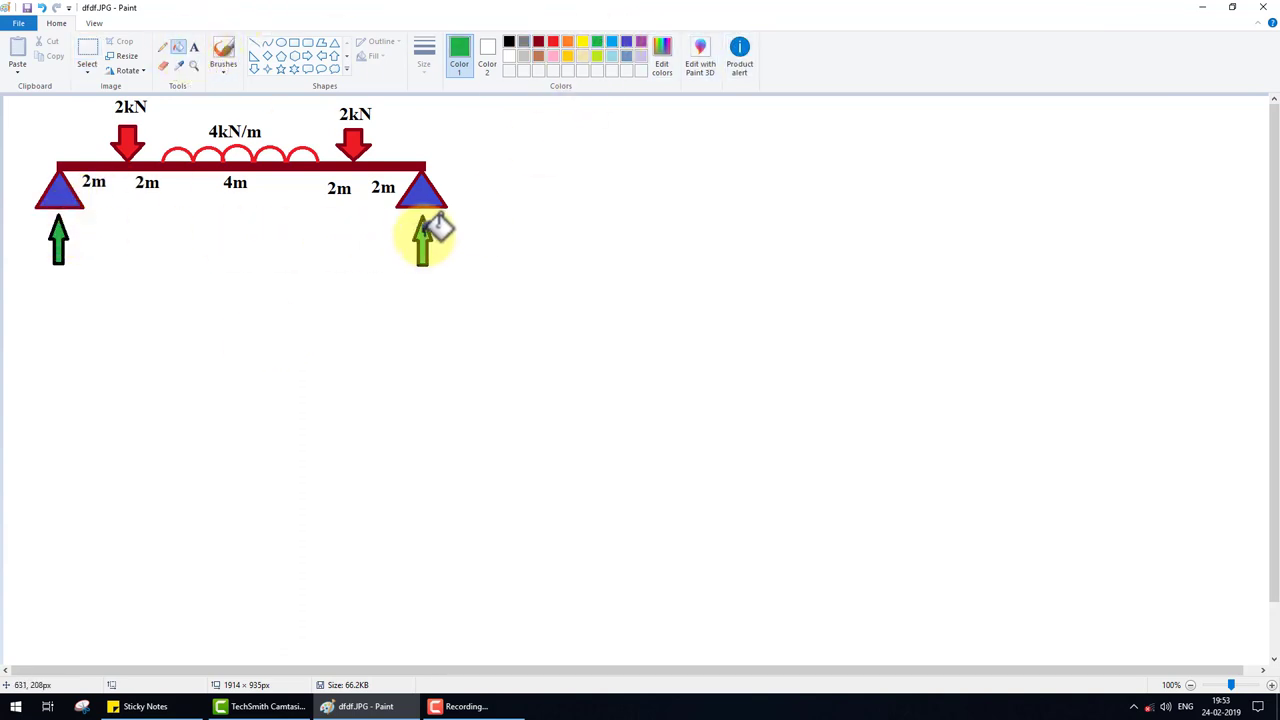
# - Type Ra and Rb below the left arrow, then move Rb under the right arrow
pyautogui.click(196, 49)
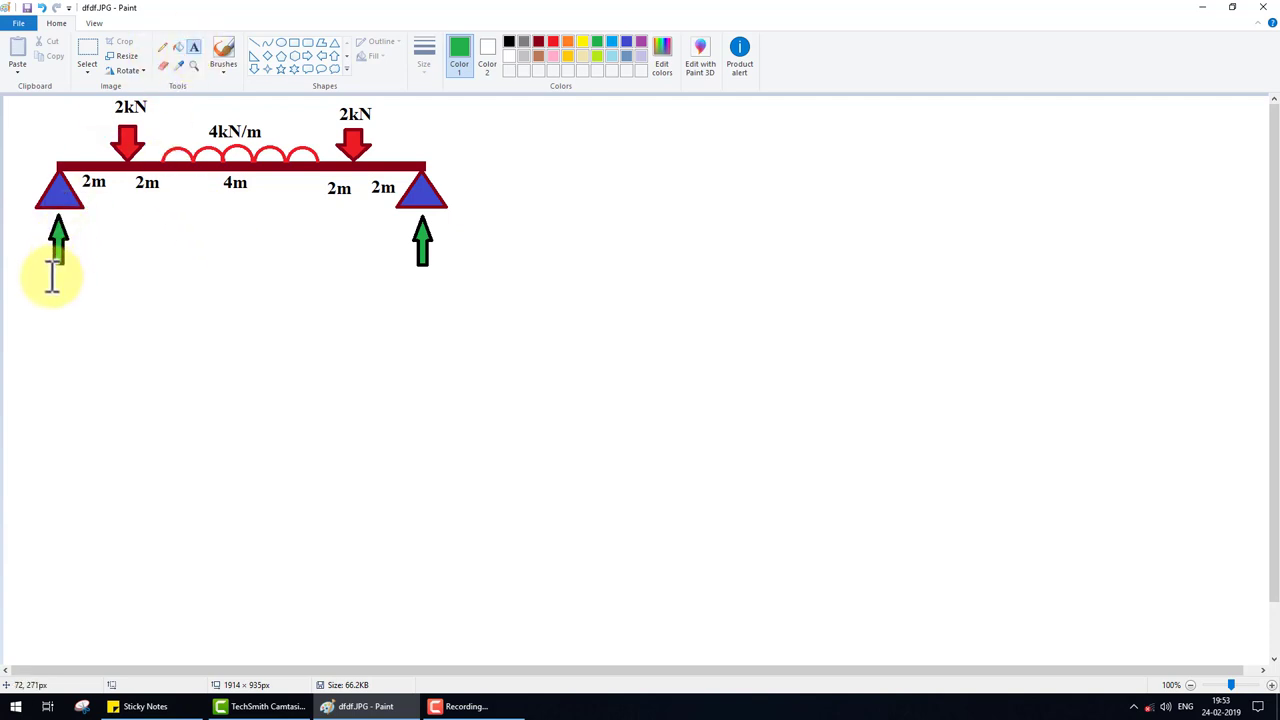
pyautogui.click(51, 268)
pyautogui.write('R')
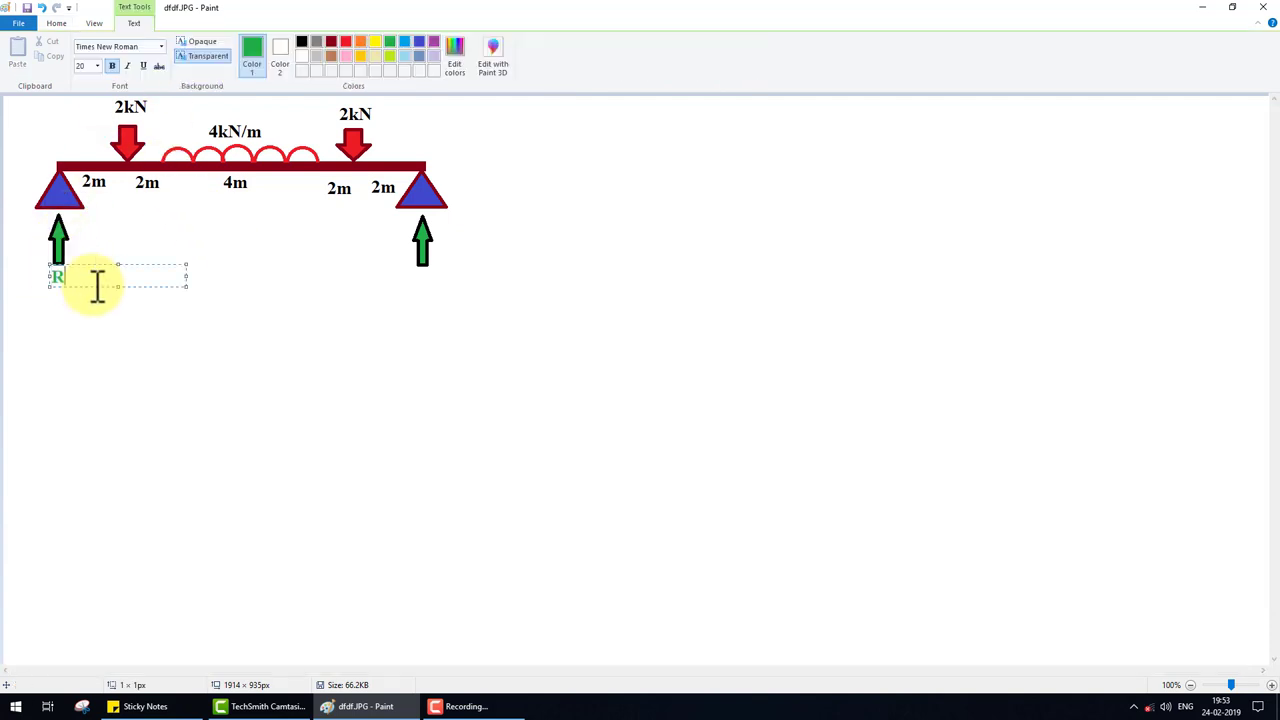
pyautogui.write('a   ')
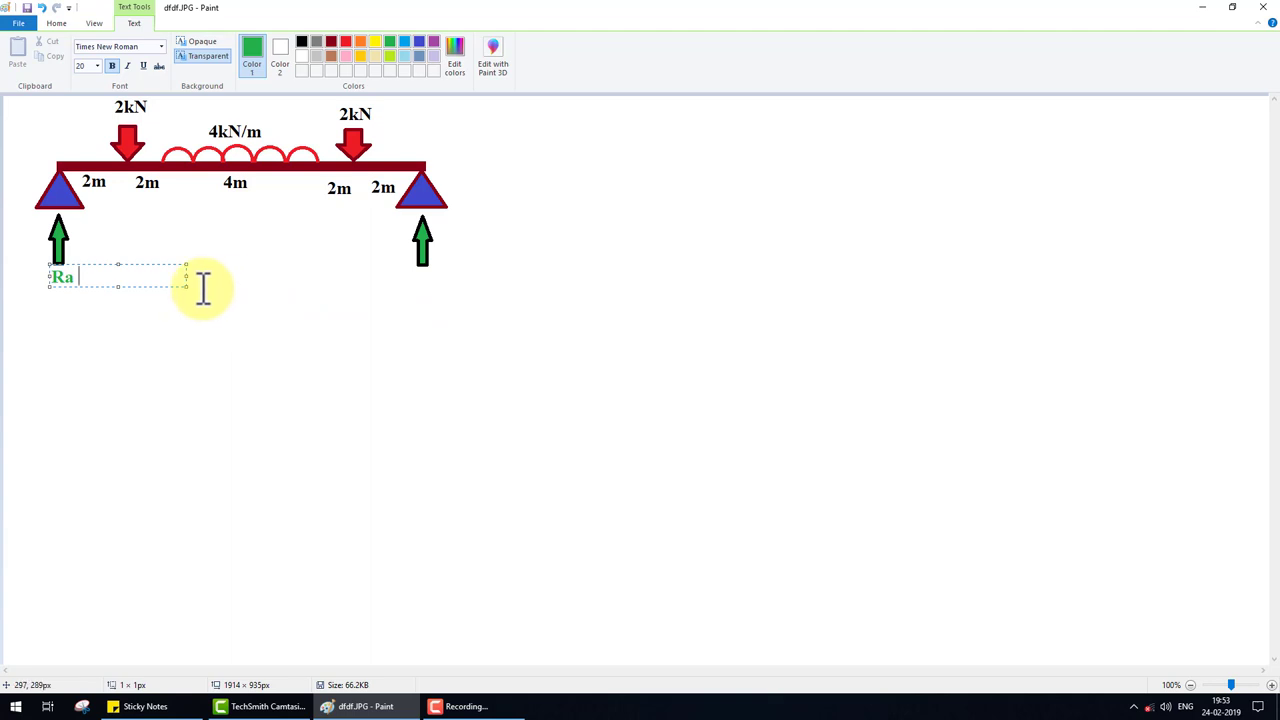
pyautogui.write('Rb')
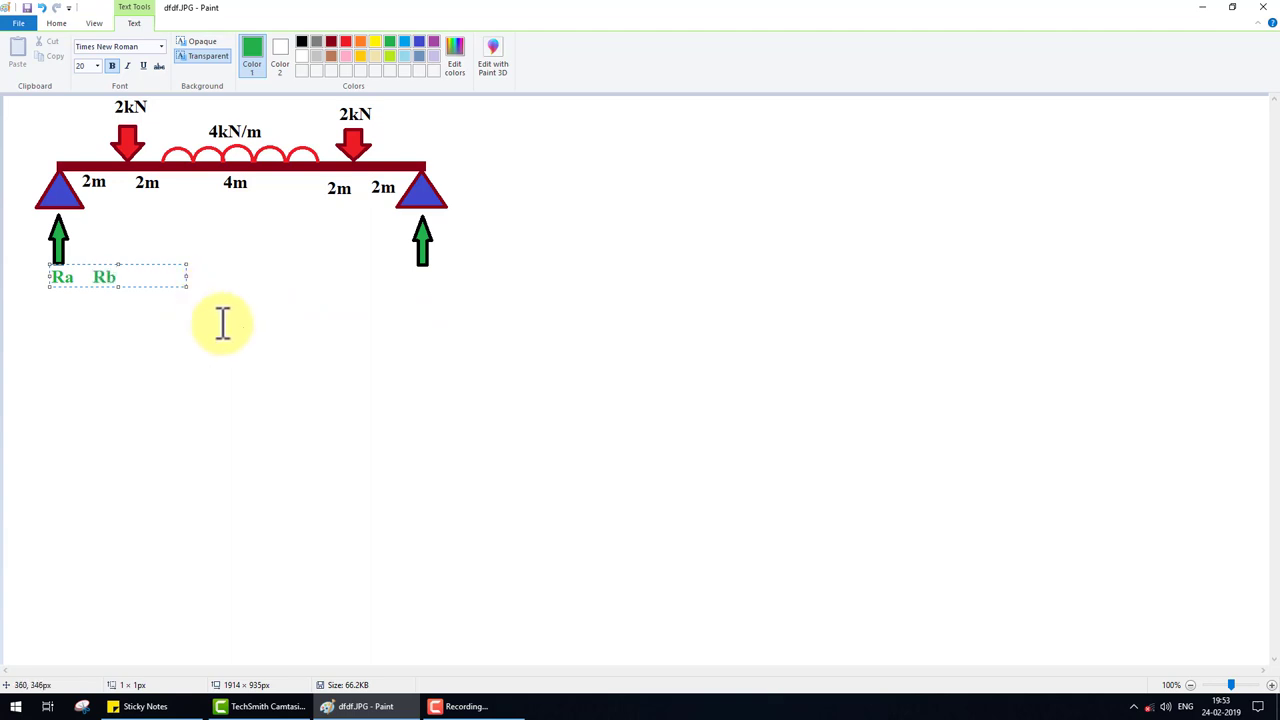
pyautogui.click(222, 322)
pyautogui.click(88, 40)
pyautogui.moveTo(92, 262)
pyautogui.mouseDown()
pyautogui.moveTo(123, 297)
pyautogui.moveTo(459, 300)
pyautogui.moveTo(431, 289)
pyautogui.mouseUp()
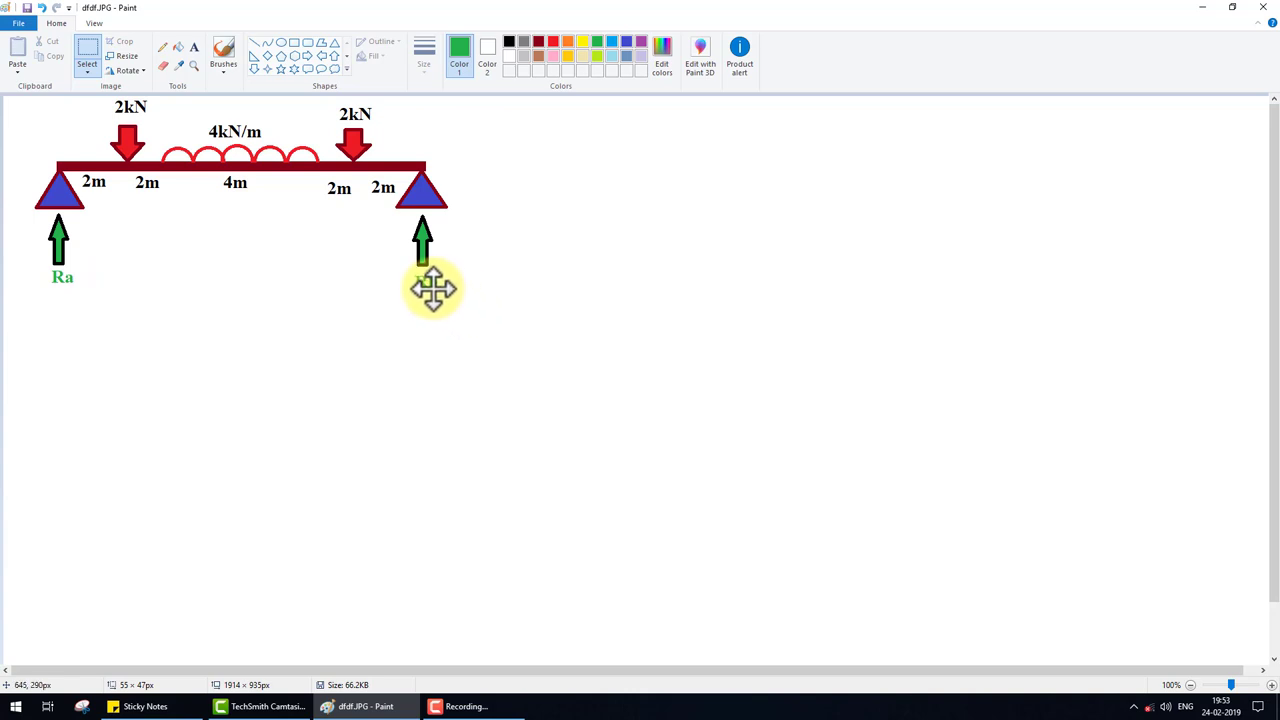
pyautogui.click(601, 306)
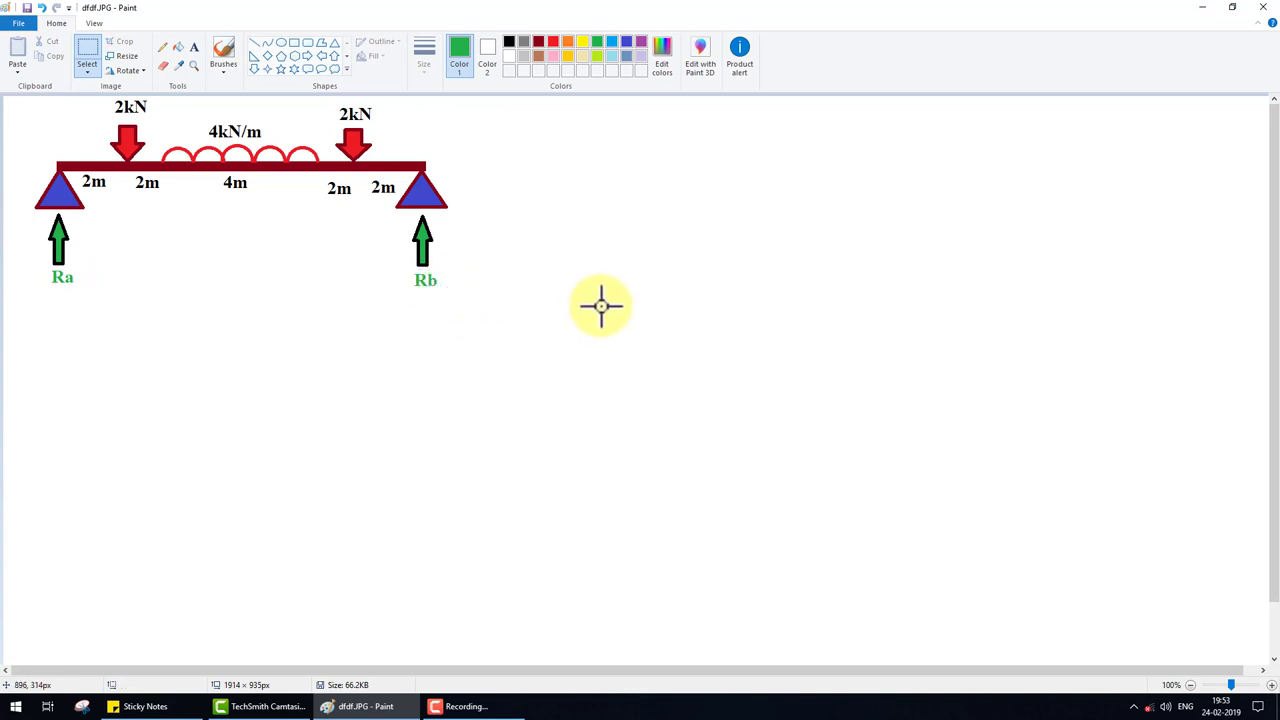
# - Handwrite 'TL = 2 + 4×4 + 2 = 20' in green brush strokes right of the beam
pyautogui.click(223, 52)
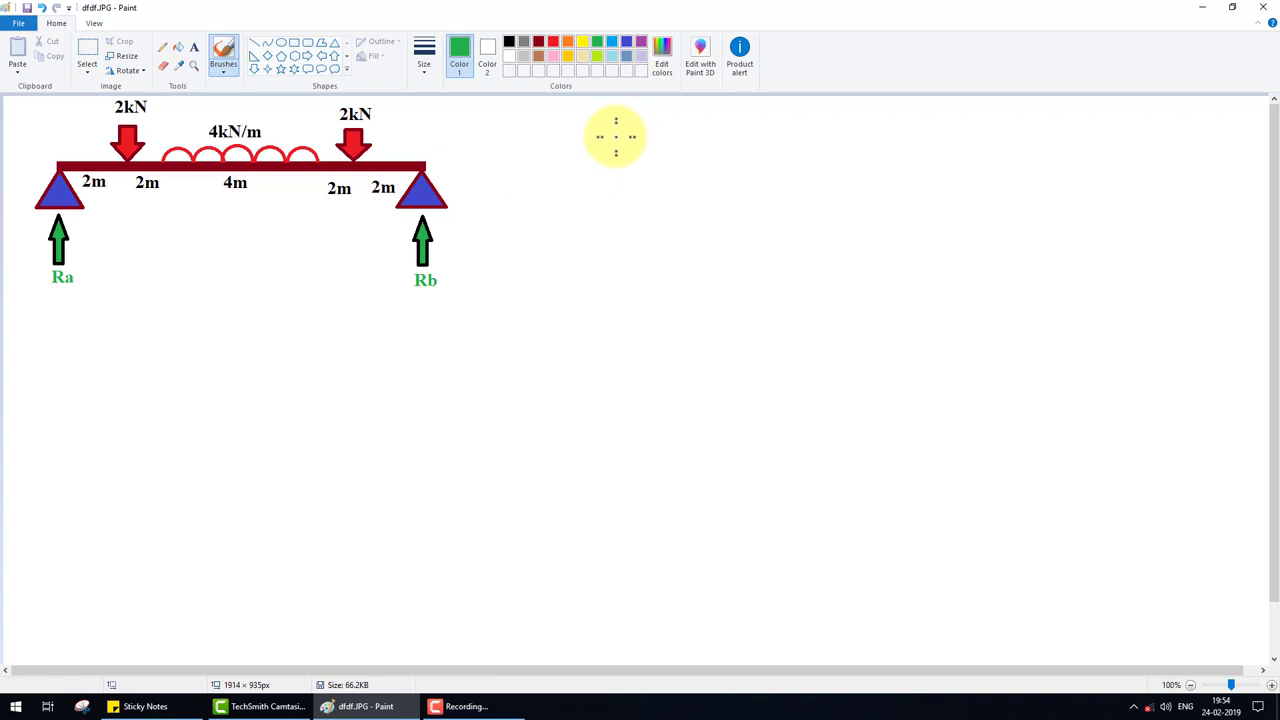
pyautogui.moveTo(614, 137)
pyautogui.mouseDown()
pyautogui.moveTo(645, 136)
pyautogui.moveTo(630, 157)
pyautogui.moveTo(651, 155)
pyautogui.mouseUp()
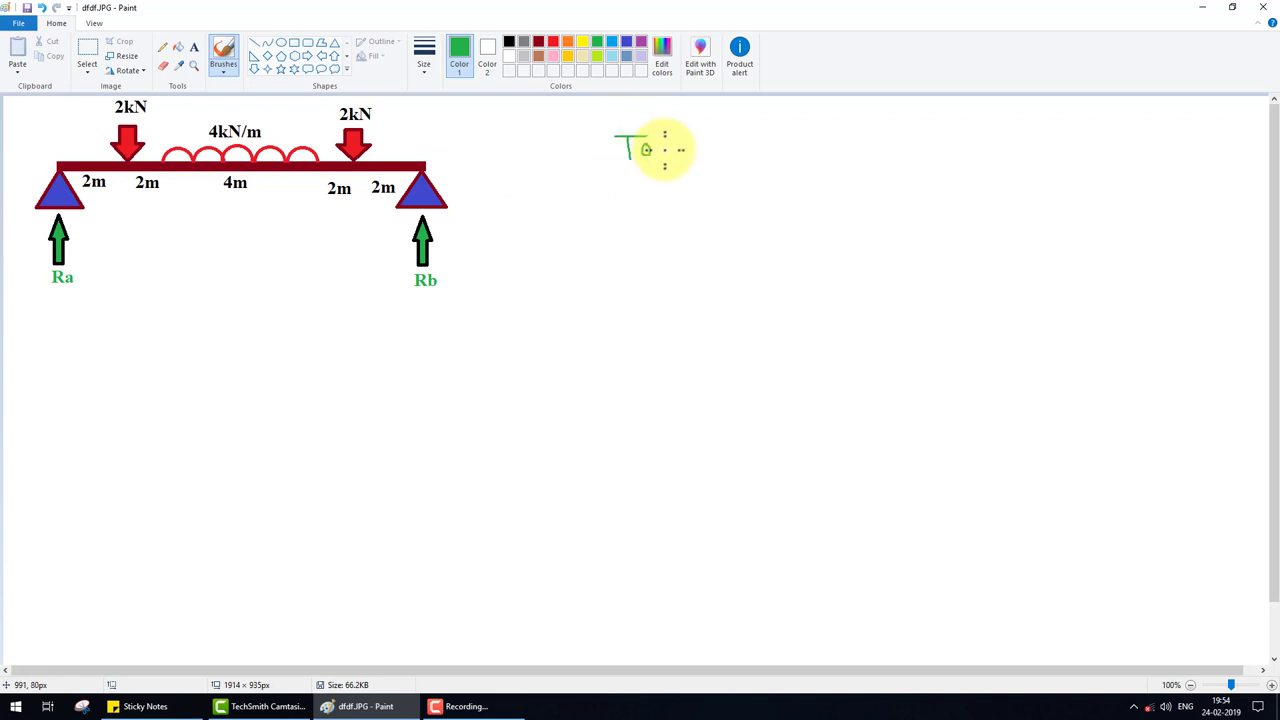
pyautogui.hotkey('ctrl', 'z')
pyautogui.moveTo(645, 143); pyautogui.dragTo(660, 158)
pyautogui.moveTo(670, 153); pyautogui.dragTo(694, 153)
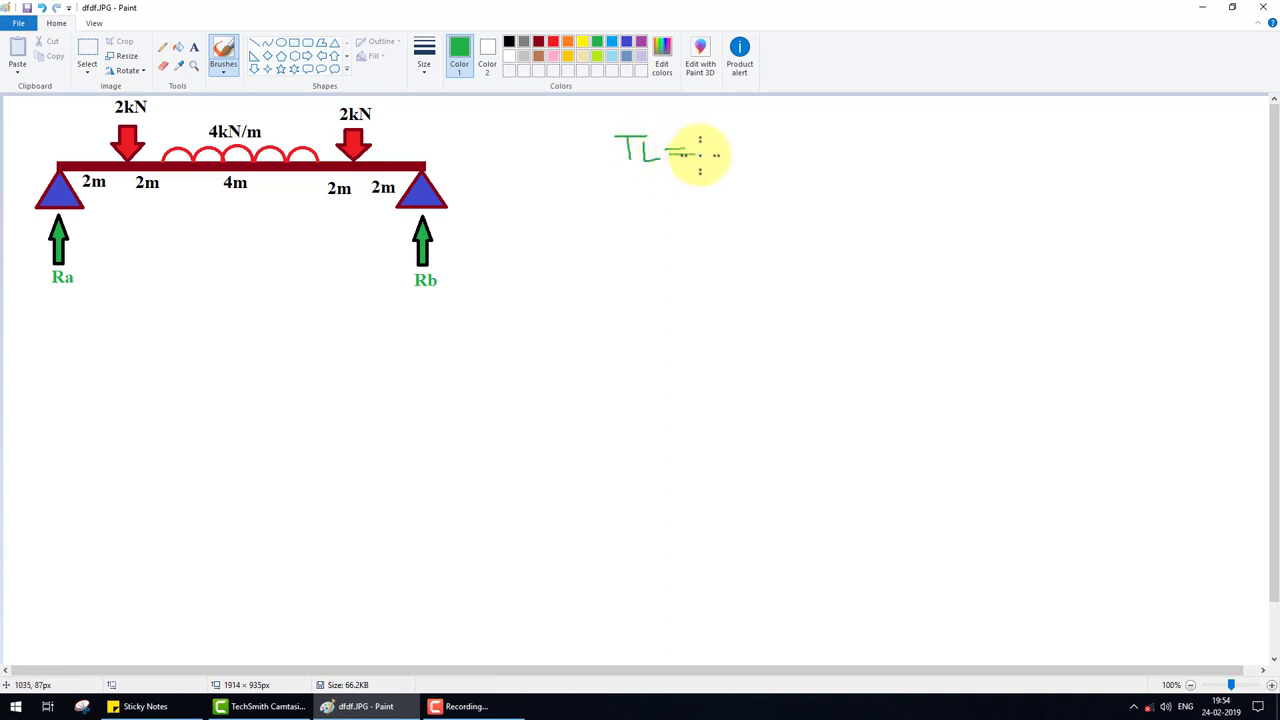
pyautogui.moveTo(710, 141)
pyautogui.mouseDown()
pyautogui.moveTo(766, 145)
pyautogui.moveTo(757, 157)
pyautogui.mouseUp()
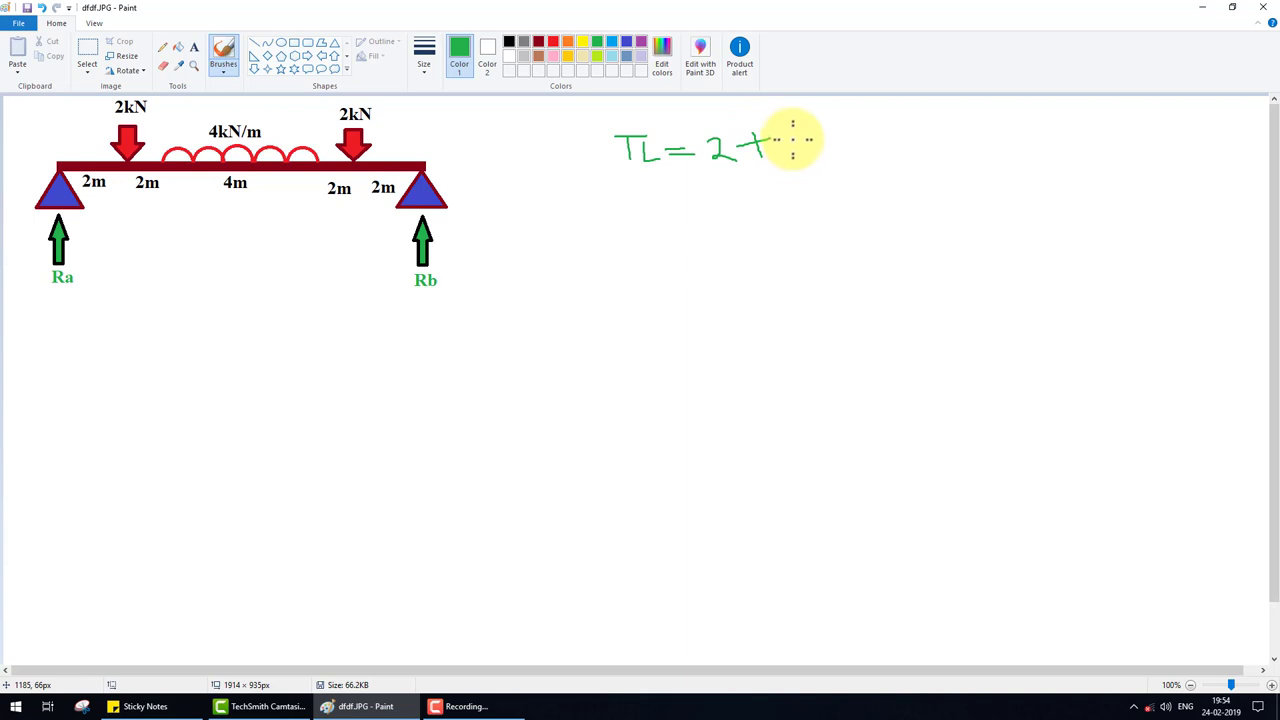
pyautogui.moveTo(789, 129)
pyautogui.mouseDown()
pyautogui.moveTo(807, 157)
pyautogui.moveTo(824, 150)
pyautogui.moveTo(825, 130)
pyautogui.moveTo(846, 151)
pyautogui.moveTo(870, 150)
pyautogui.moveTo(880, 131)
pyautogui.moveTo(946, 127)
pyautogui.moveTo(947, 140)
pyautogui.mouseUp()
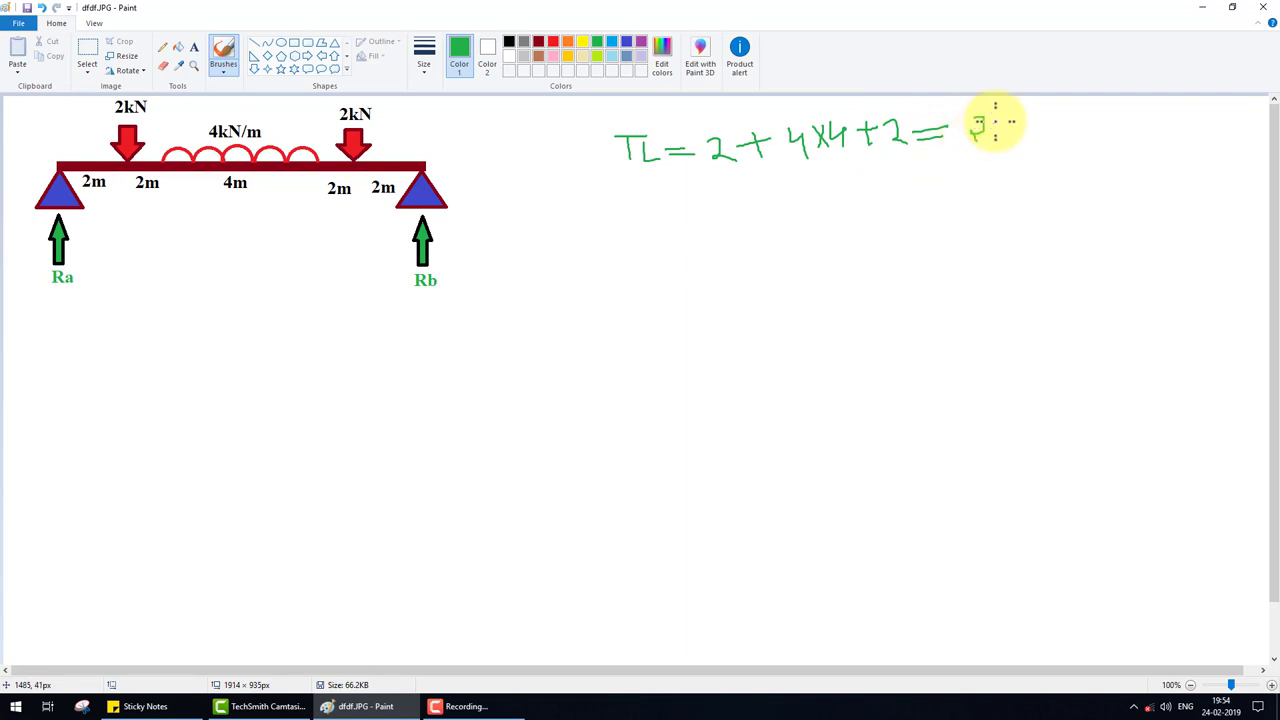
pyautogui.moveTo(970, 119)
pyautogui.mouseDown()
pyautogui.moveTo(987, 137)
pyautogui.moveTo(1008, 124)
pyautogui.mouseUp()
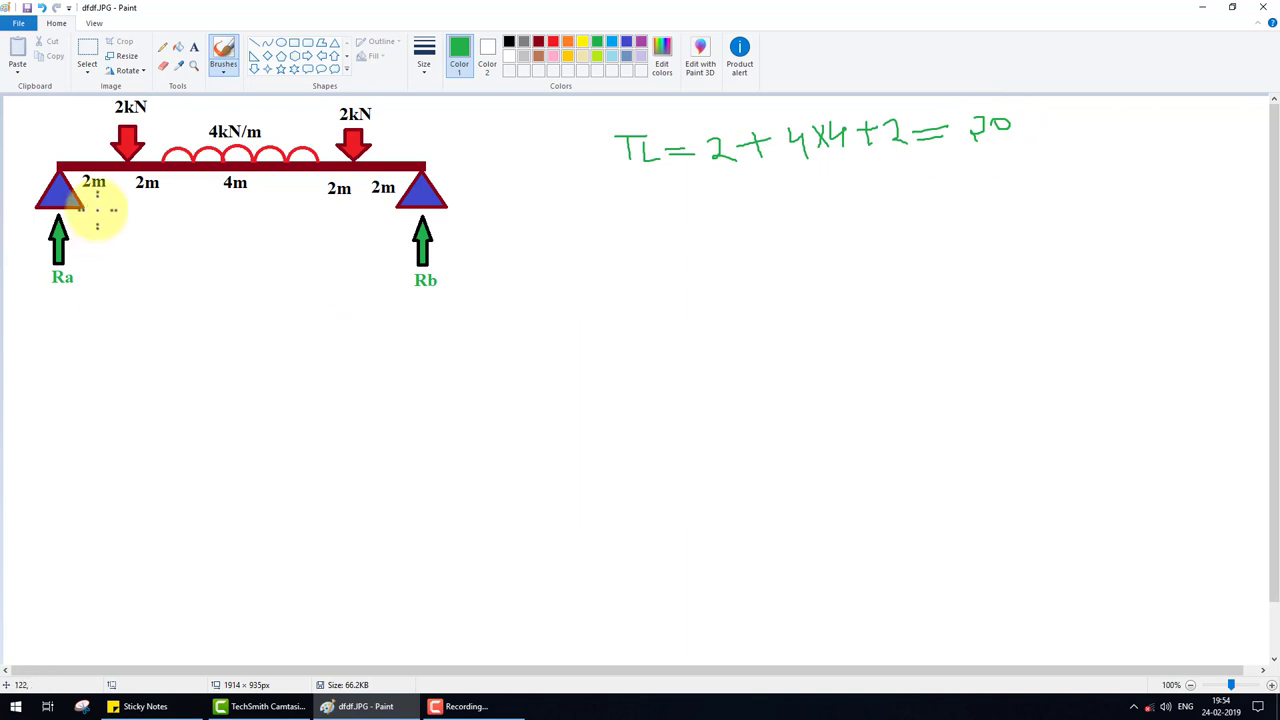
# - Type '=10kN' after Ra and copy it beside Rb, giving Ra =10kN and Rb =10kN
pyautogui.click(194, 47)
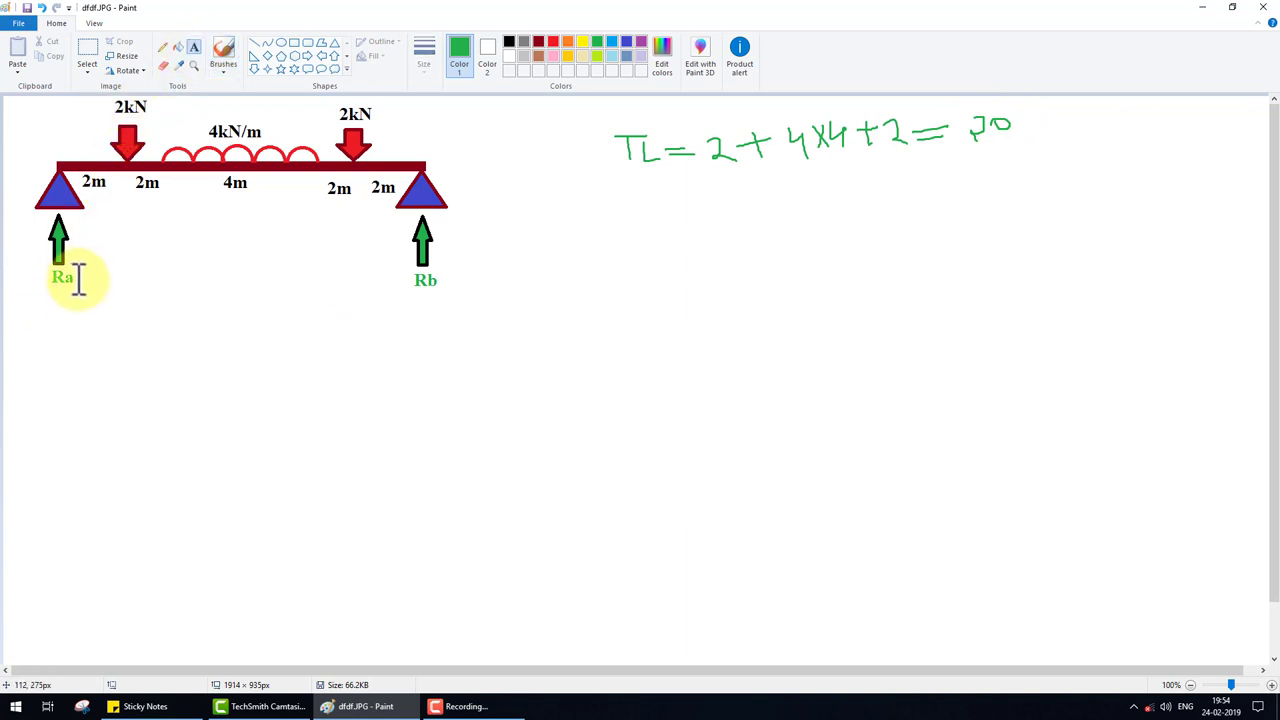
pyautogui.click(78, 278)
pyautogui.write('=10kN')
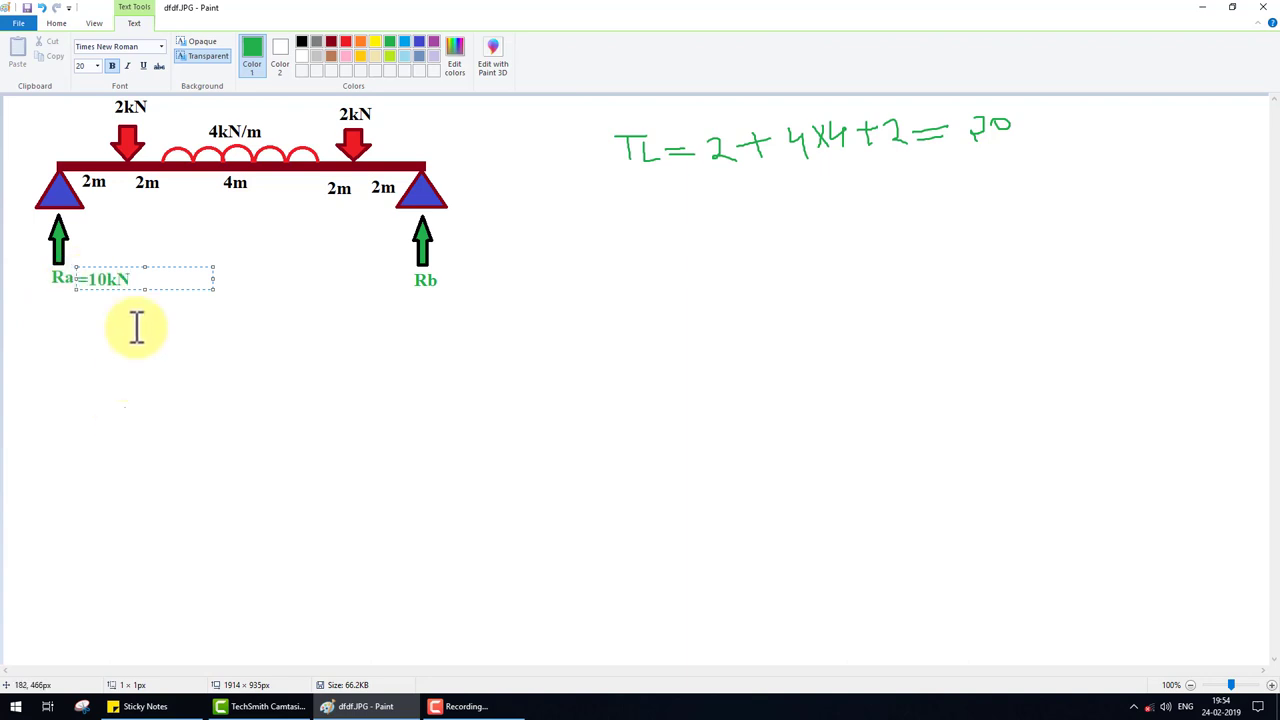
pyautogui.click(56, 23)
pyautogui.click(88, 50)
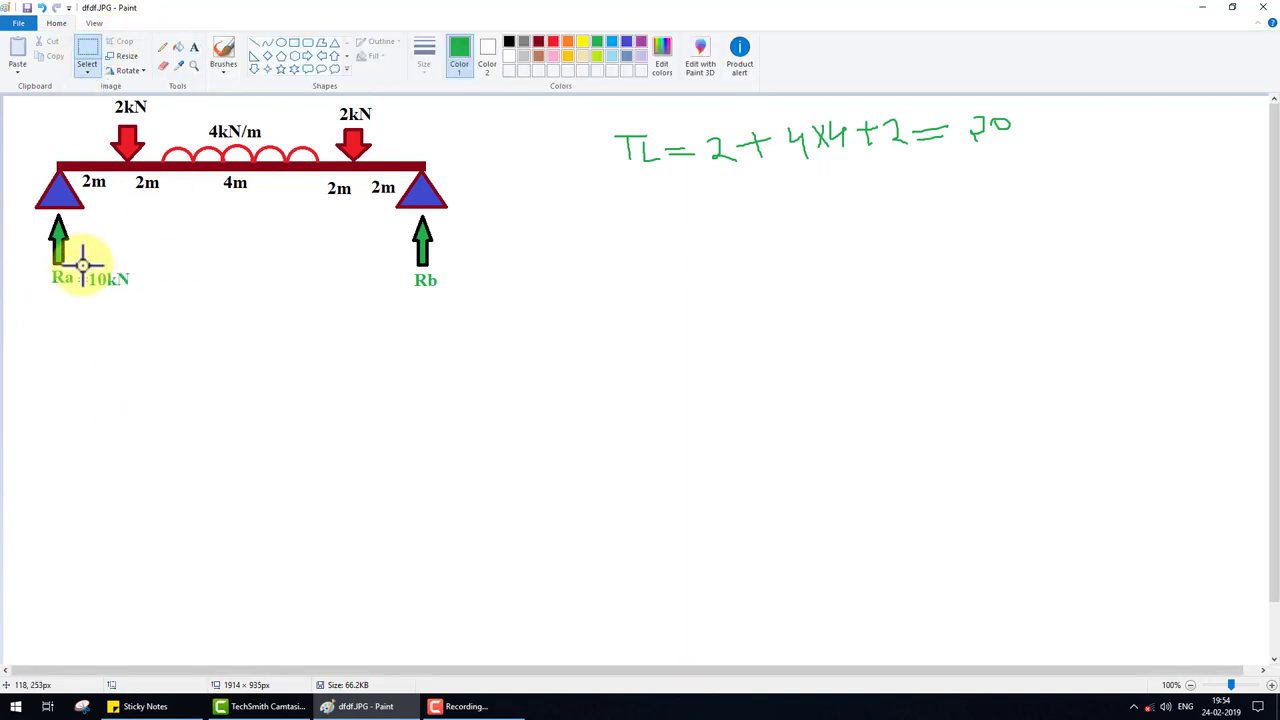
pyautogui.moveTo(89, 266)
pyautogui.mouseDown()
pyautogui.moveTo(130, 292)
pyautogui.moveTo(484, 289)
pyautogui.mouseUp()
pyautogui.press('Delete')
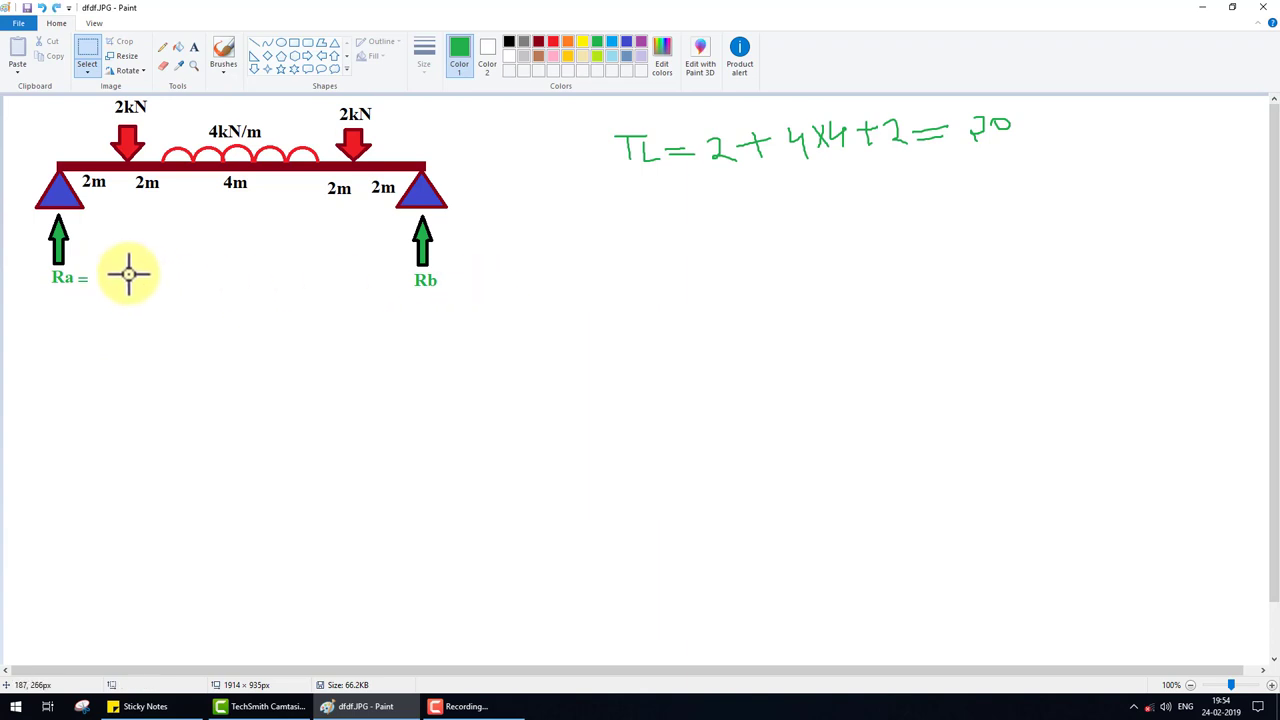
pyautogui.hotkey('ctrl', 'z')
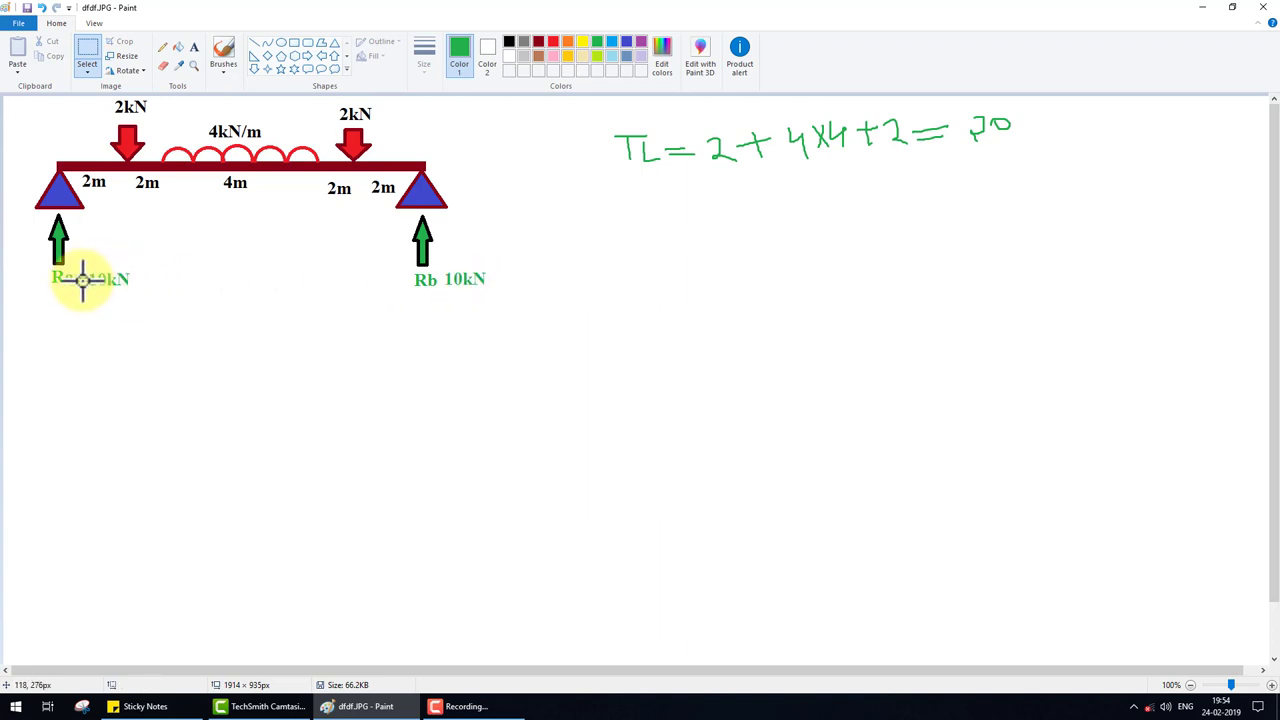
pyautogui.moveTo(75, 271); pyautogui.dragTo(83, 281)
pyautogui.click(89, 285)
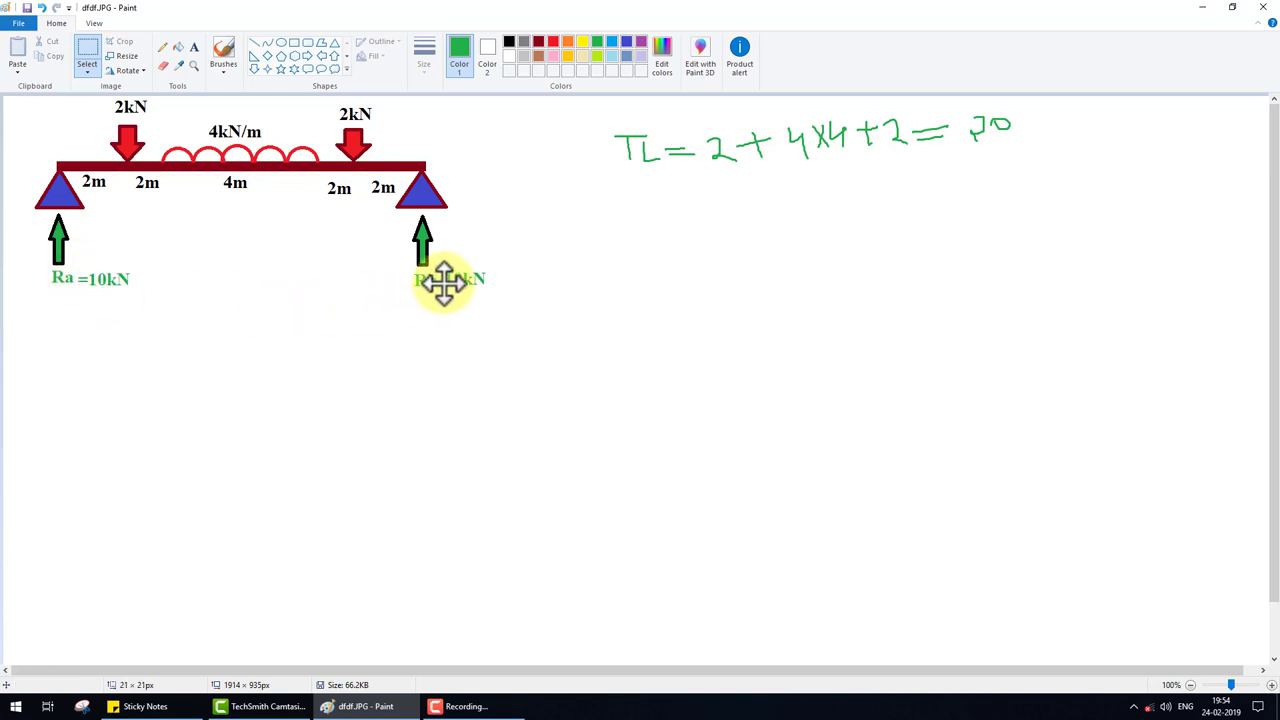
pyautogui.click(590, 392)
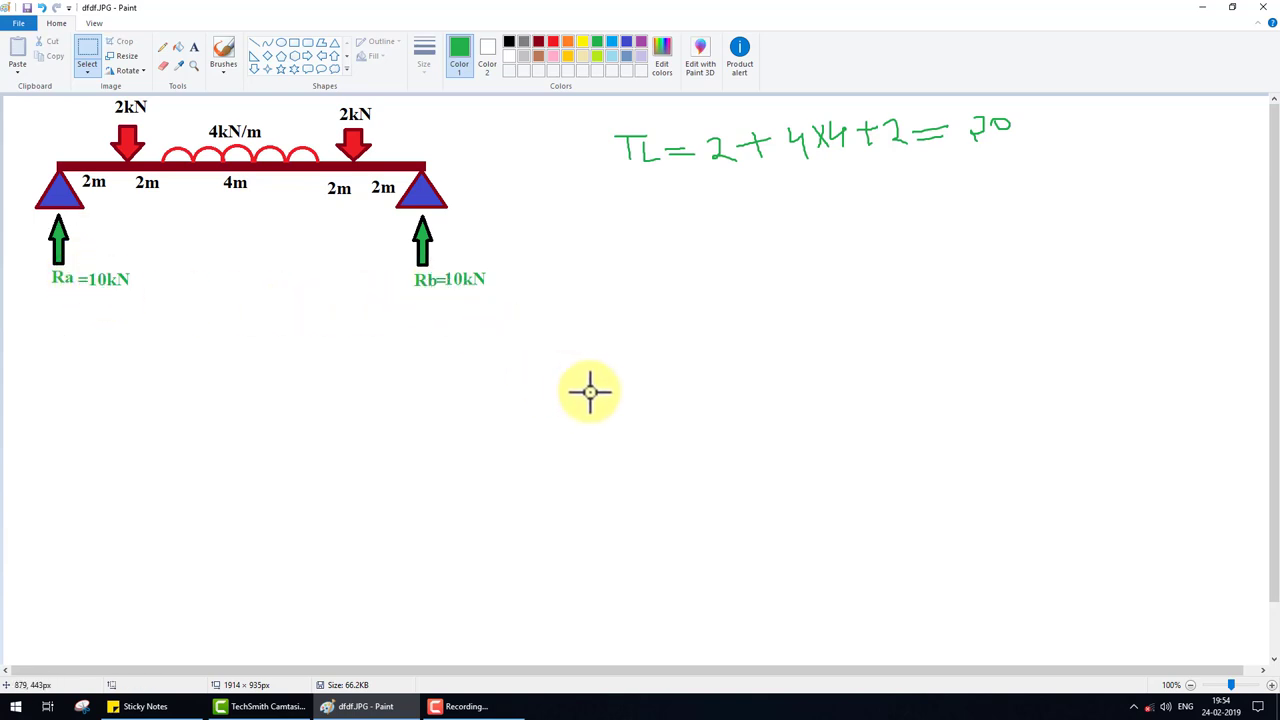
# - Draw yellow vertical lines down from both supports and both 2kN point loads
pyautogui.click(257, 42)
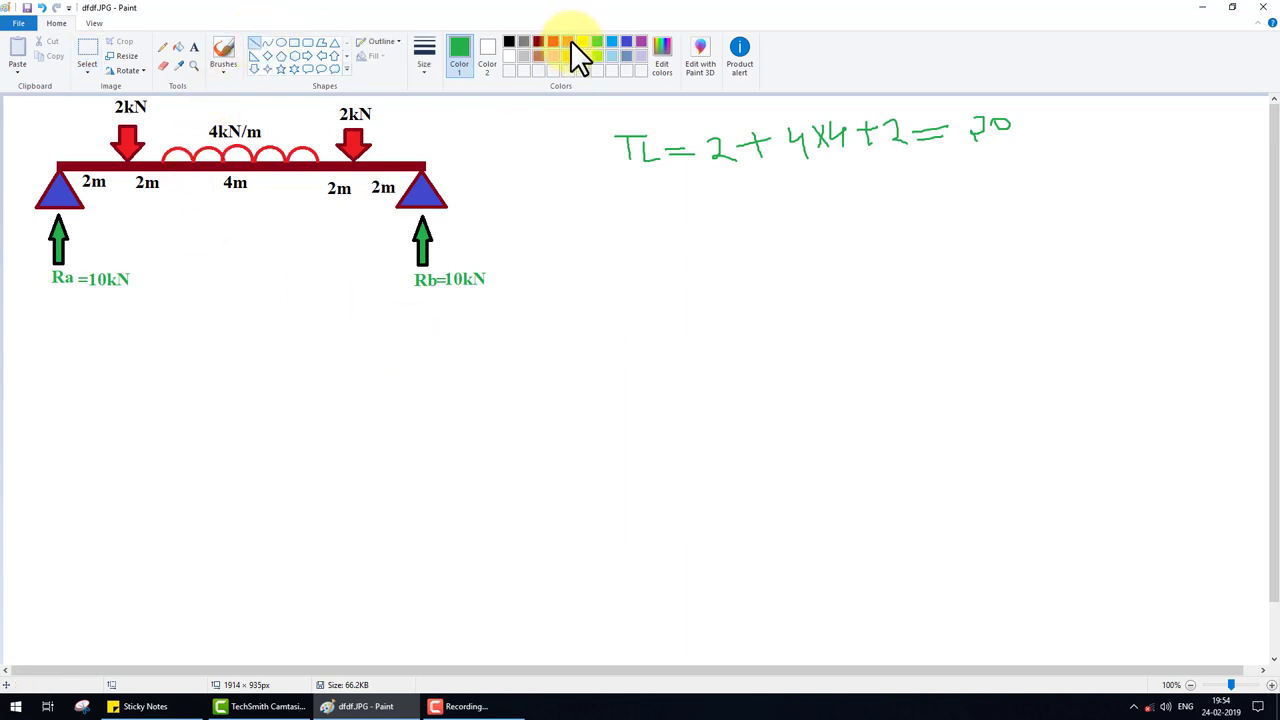
pyautogui.click(582, 41)
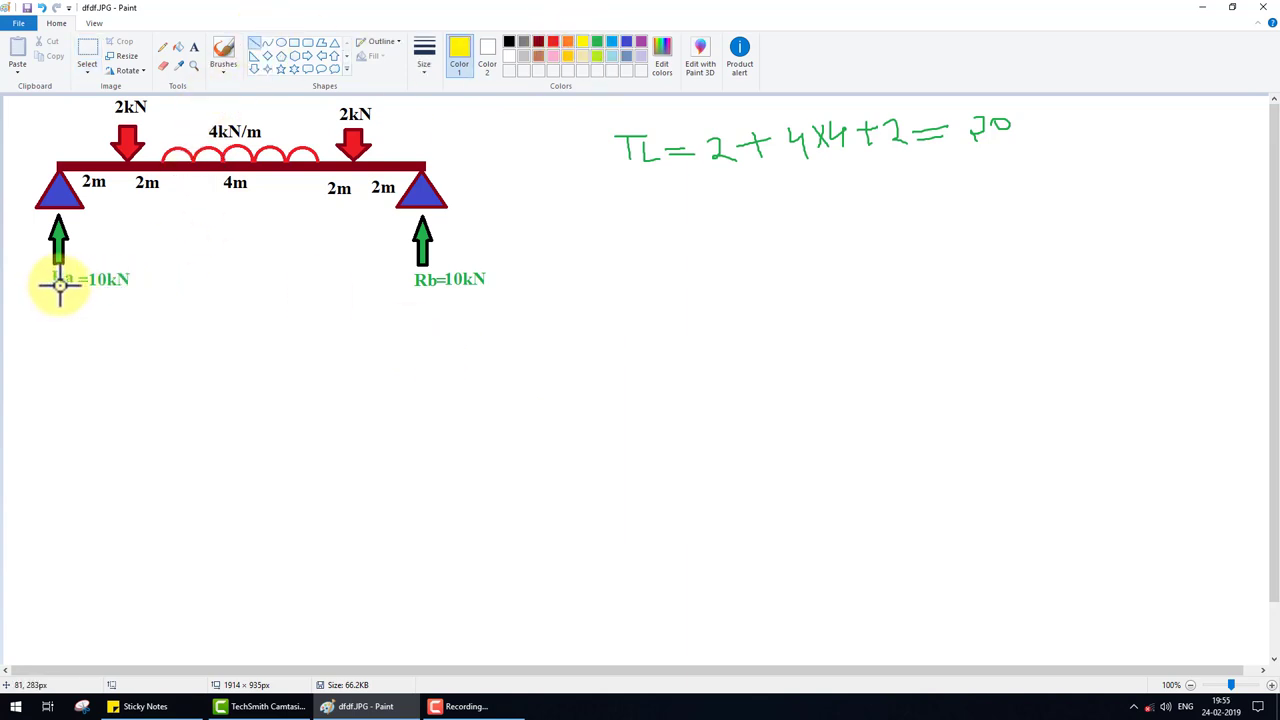
pyautogui.moveTo(59, 285); pyautogui.dragTo(55, 632)
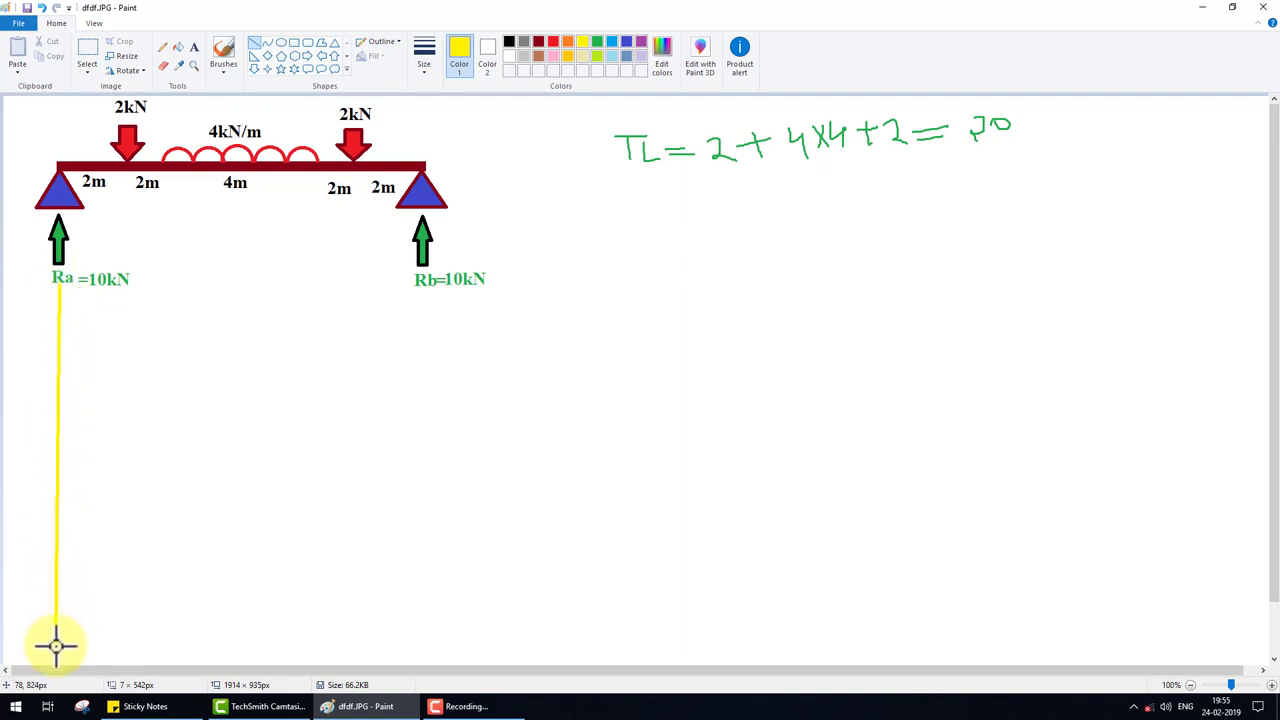
pyautogui.moveTo(421, 287)
pyautogui.mouseDown()
pyautogui.moveTo(424, 607)
pyautogui.moveTo(404, 653)
pyautogui.mouseUp()
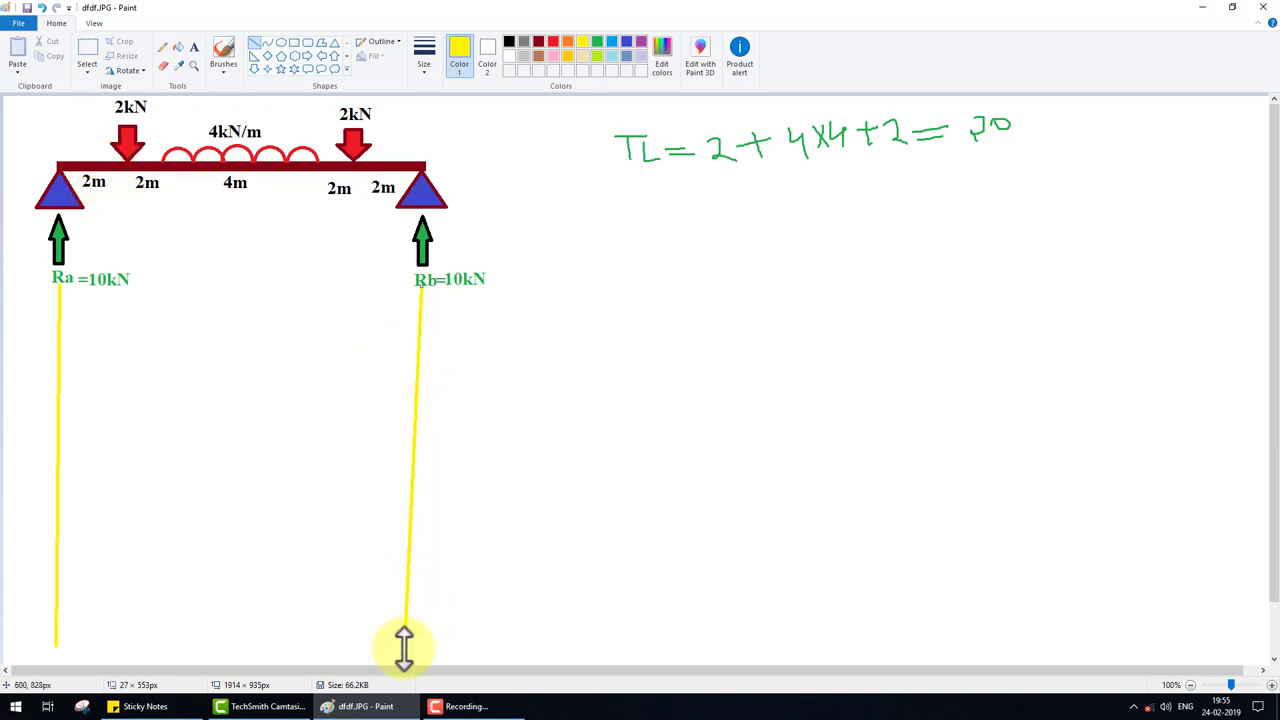
pyautogui.moveTo(404, 653); pyautogui.dragTo(419, 650)
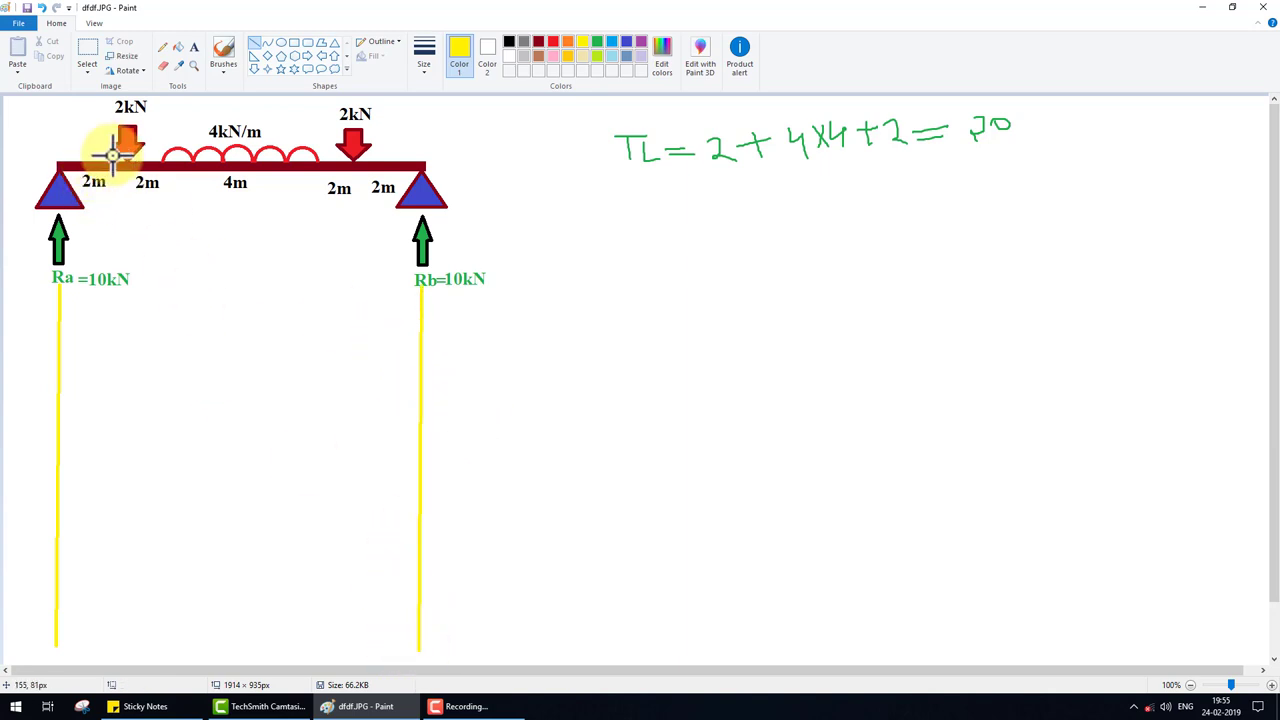
pyautogui.moveTo(126, 172); pyautogui.dragTo(121, 648)
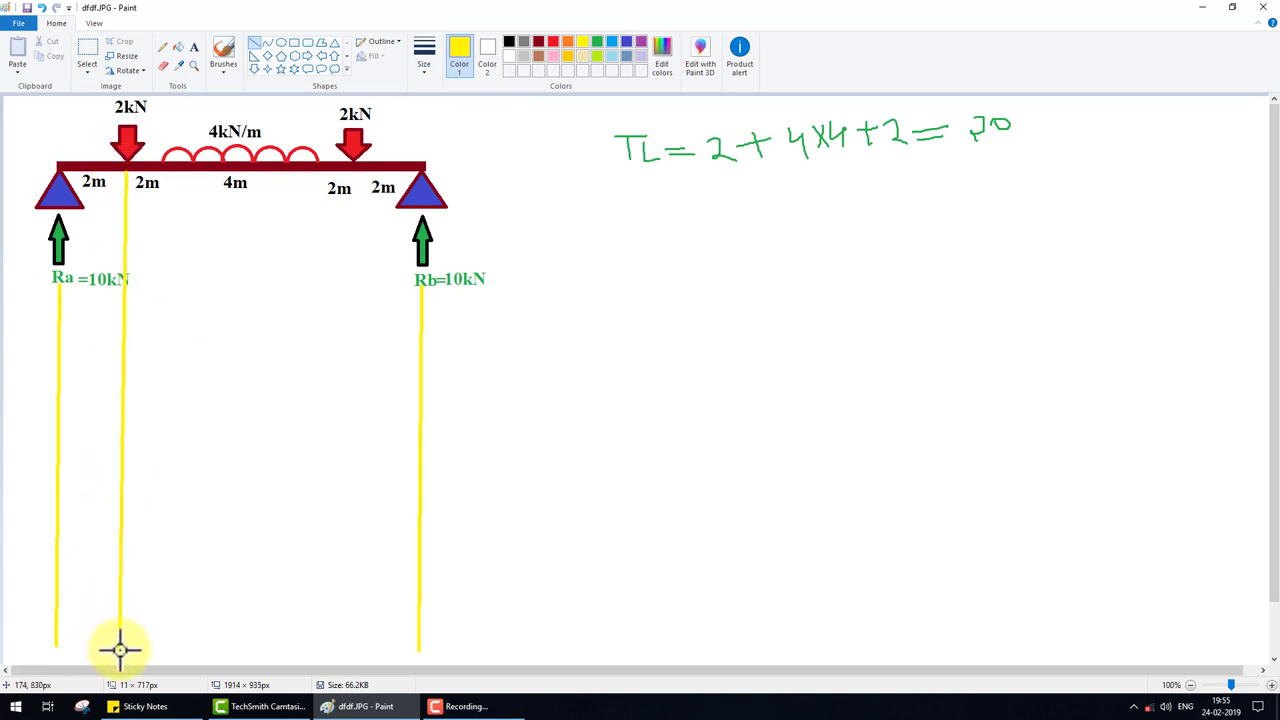
pyautogui.moveTo(356, 172); pyautogui.dragTo(349, 651)
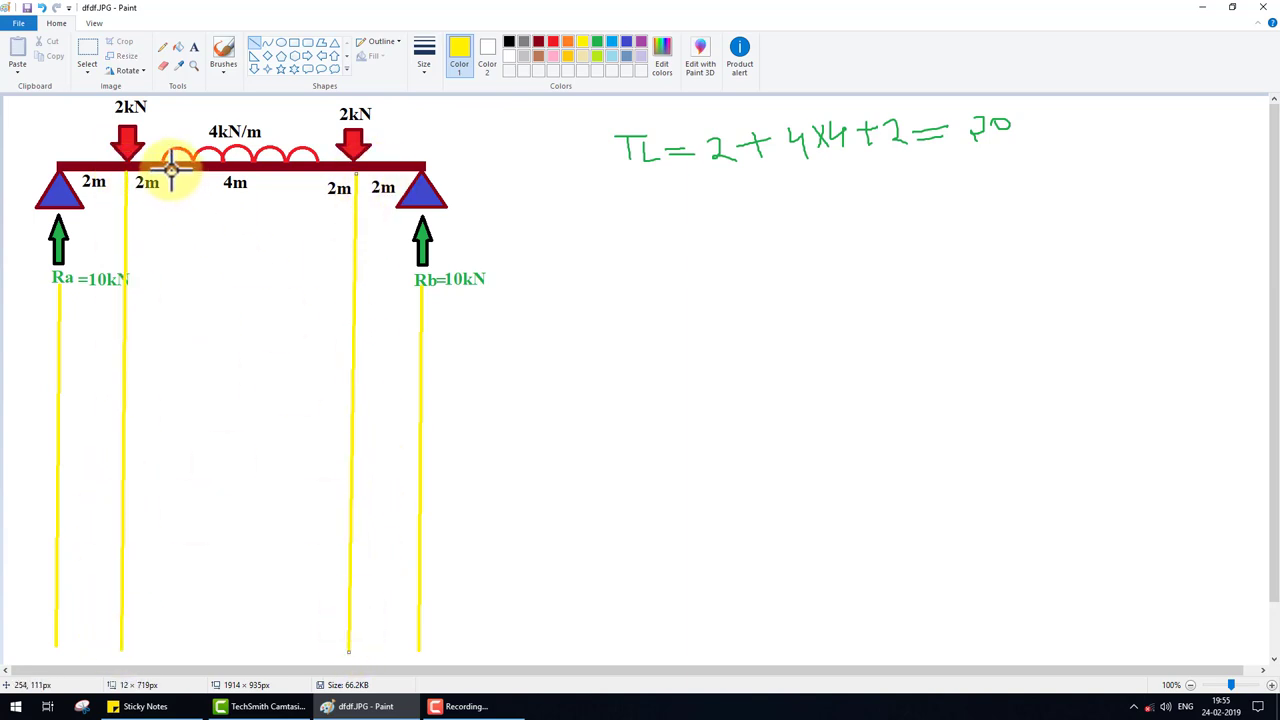
# - Add yellow verticals at the distributed load's ends and midspan, plus two horizontal baselines
pyautogui.moveTo(165, 168); pyautogui.dragTo(162, 645)
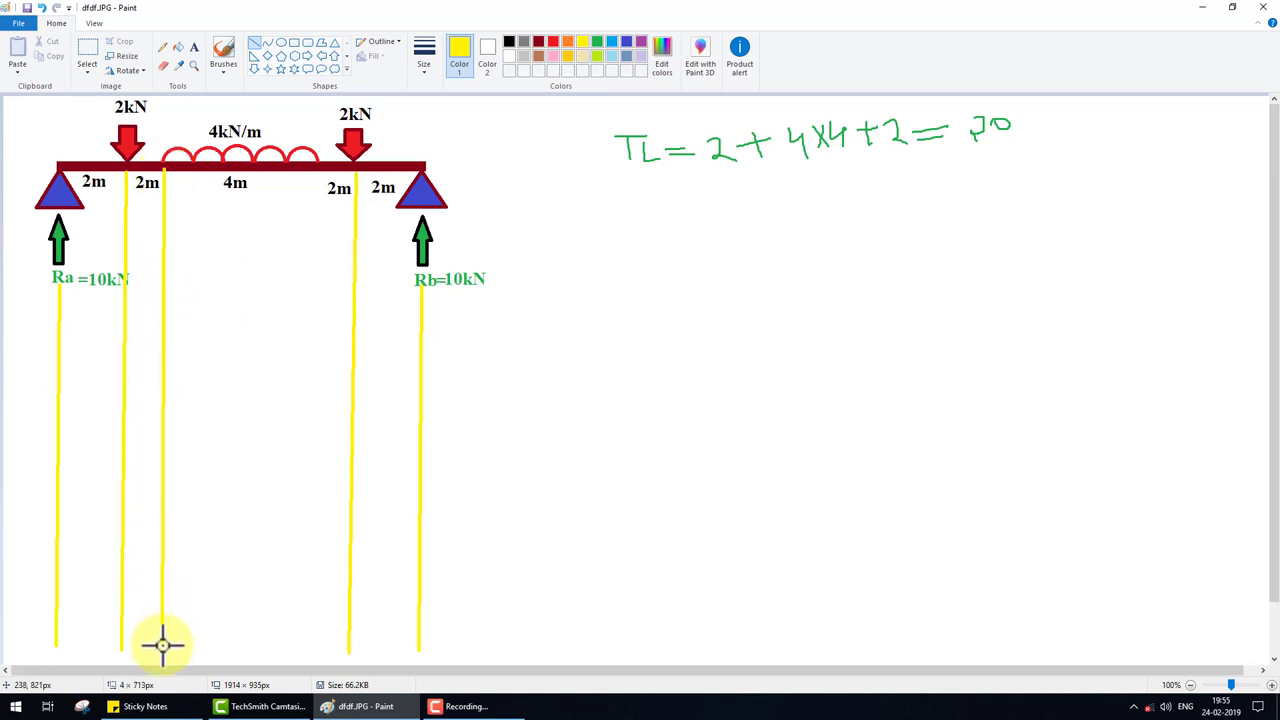
pyautogui.moveTo(320, 160); pyautogui.dragTo(322, 651)
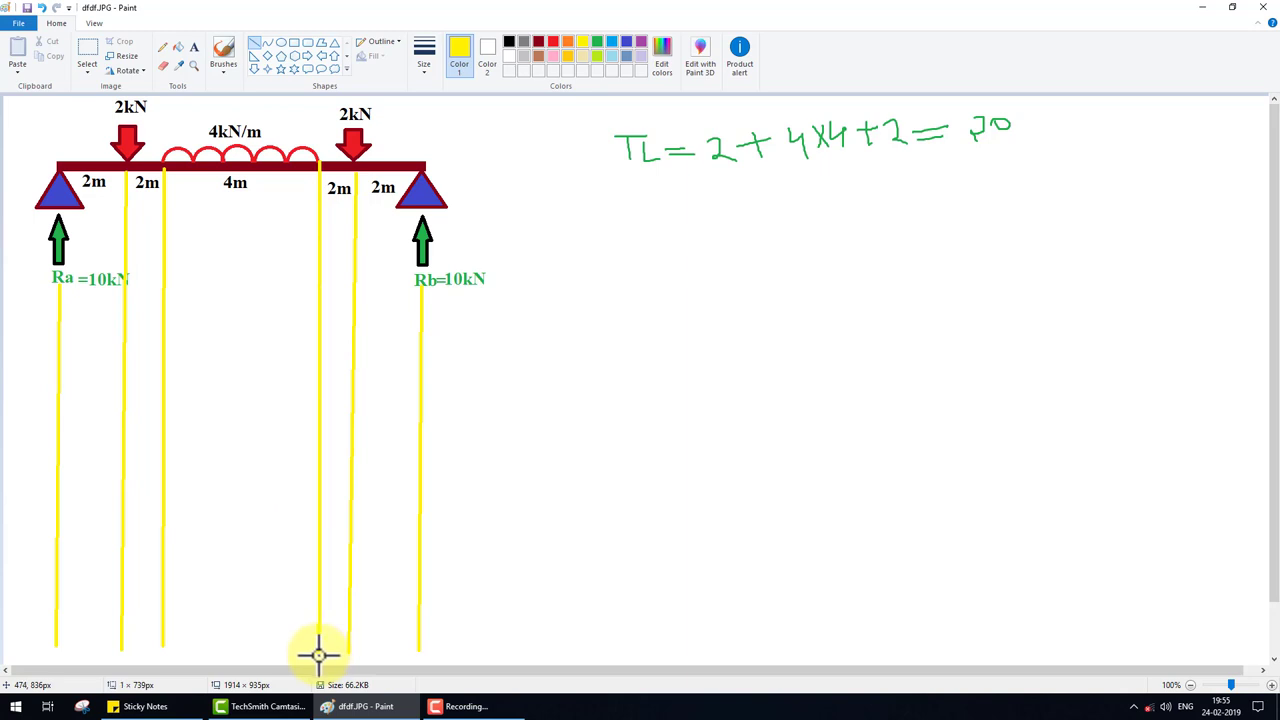
pyautogui.moveTo(322, 651); pyautogui.dragTo(318, 655)
pyautogui.moveTo(235, 178); pyautogui.dragTo(236, 634)
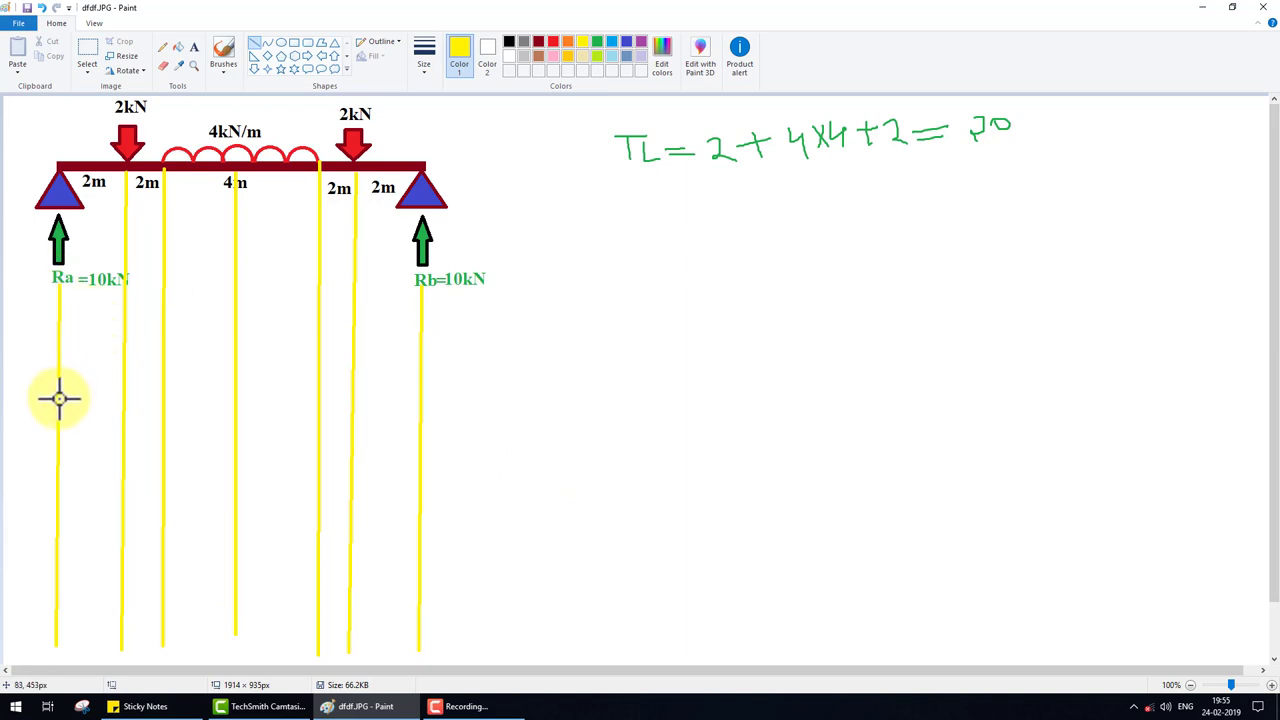
pyautogui.moveTo(59, 398); pyautogui.dragTo(412, 404)
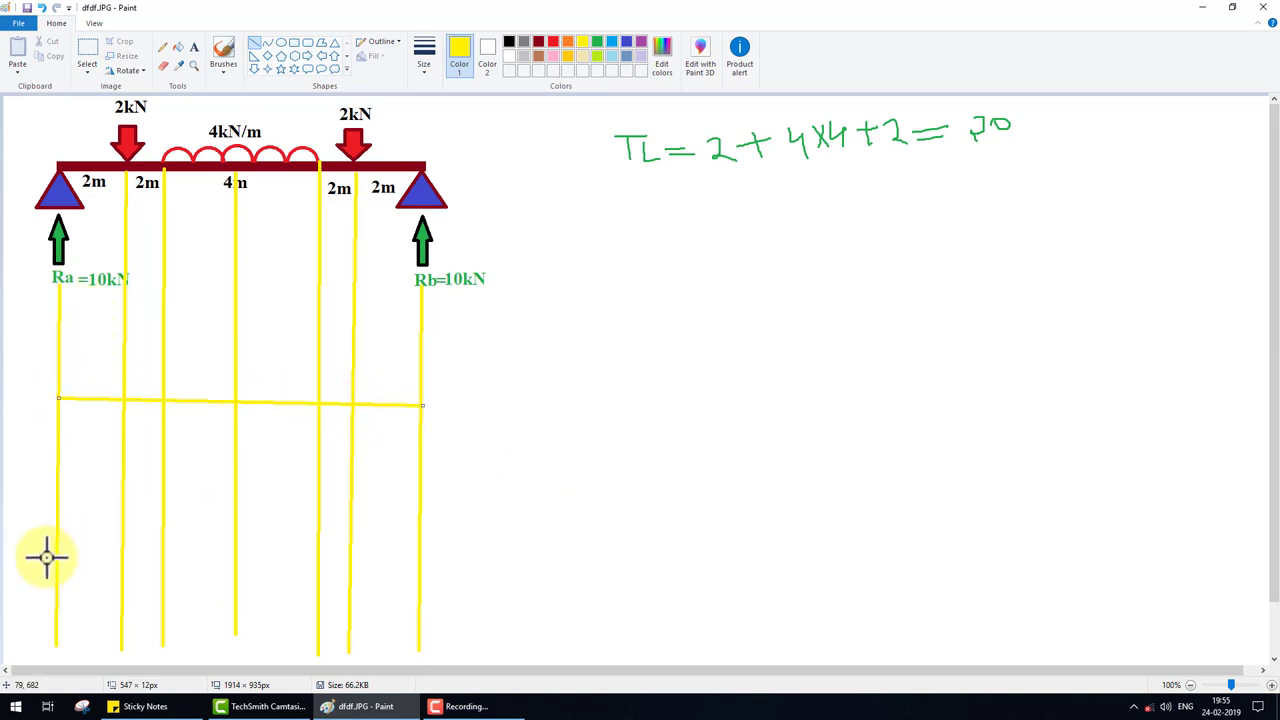
pyautogui.moveTo(57, 583); pyautogui.dragTo(421, 595)
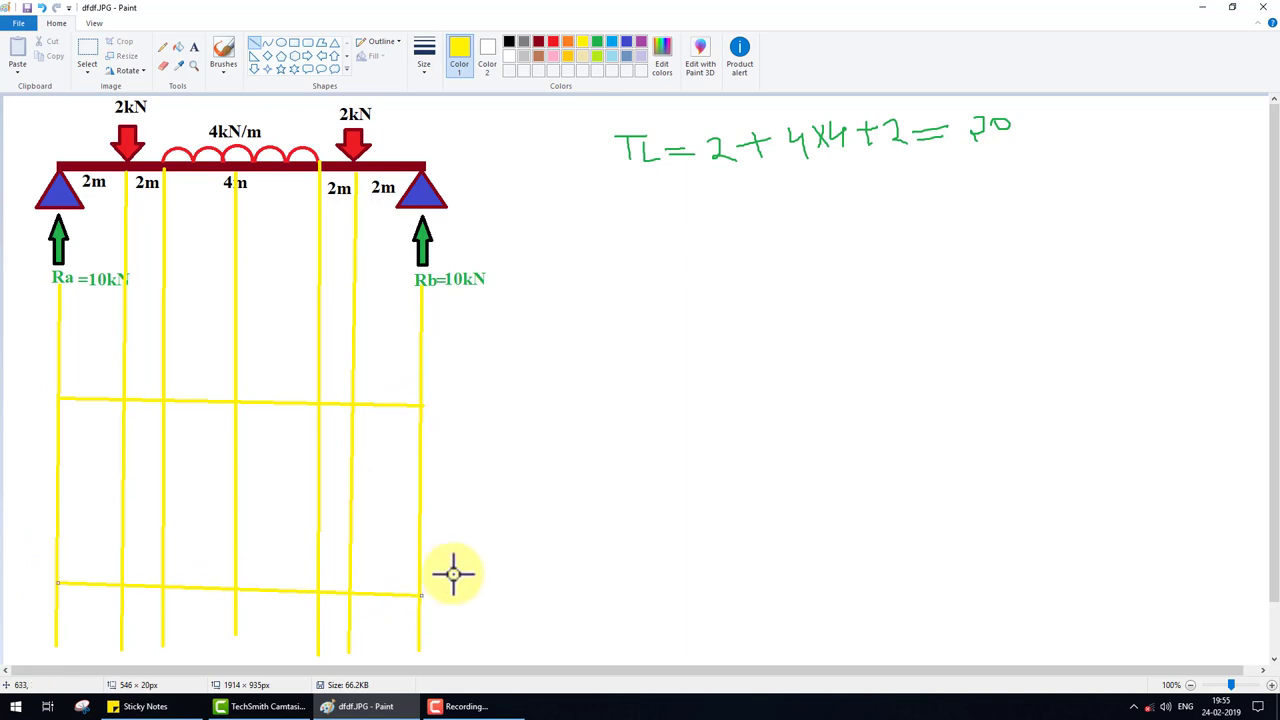
# - Add a blue 'SFD' text label to the right of the upper baseline
pyautogui.click(195, 48)
pyautogui.click(486, 396)
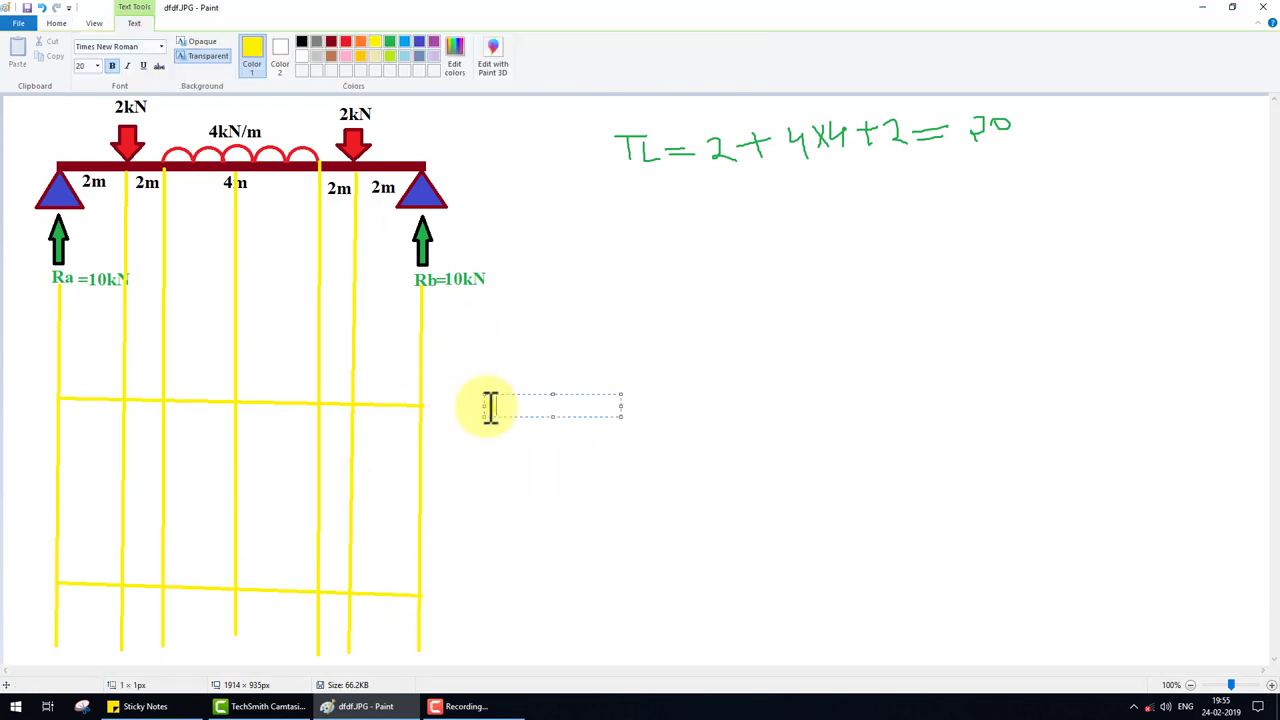
pyautogui.write('SFD')
pyautogui.moveTo(525, 406); pyautogui.dragTo(417, 405)
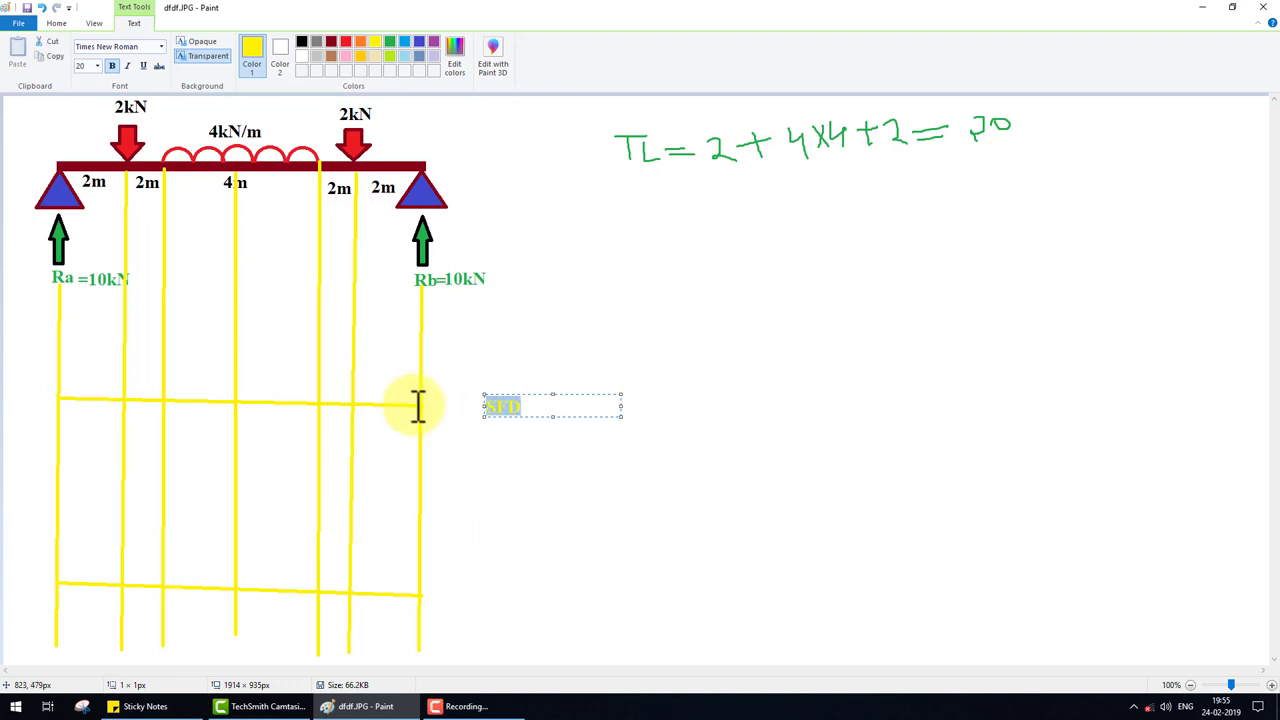
pyautogui.click(420, 41)
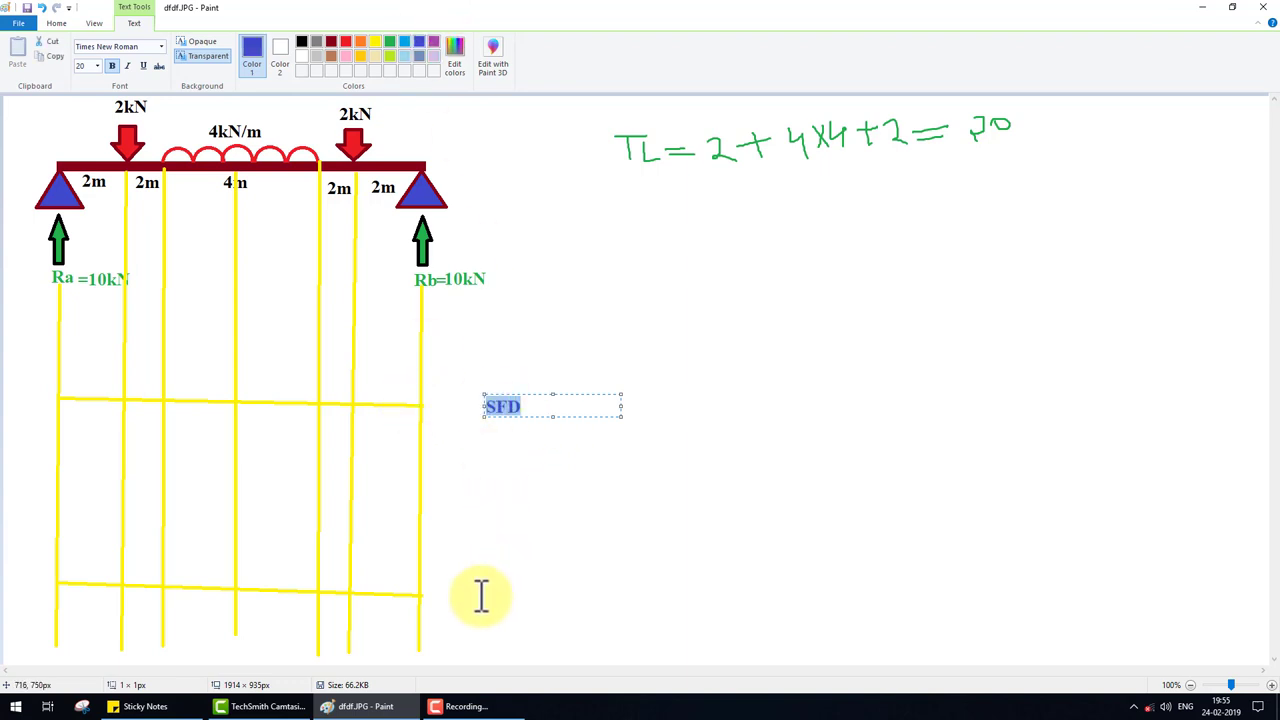
pyautogui.click(480, 592)
# - Add a 'BMD' text label beside the lower baseline
pyautogui.click(477, 580)
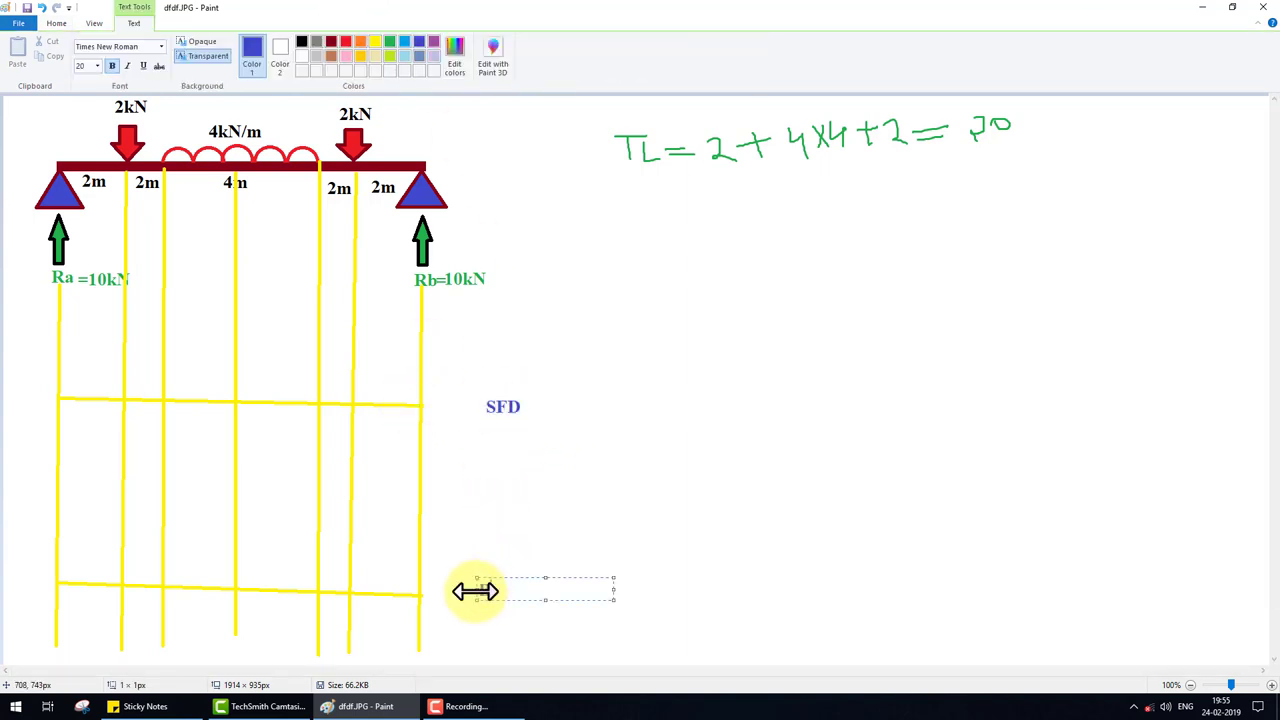
pyautogui.write('BMD')
pyautogui.click(643, 506)
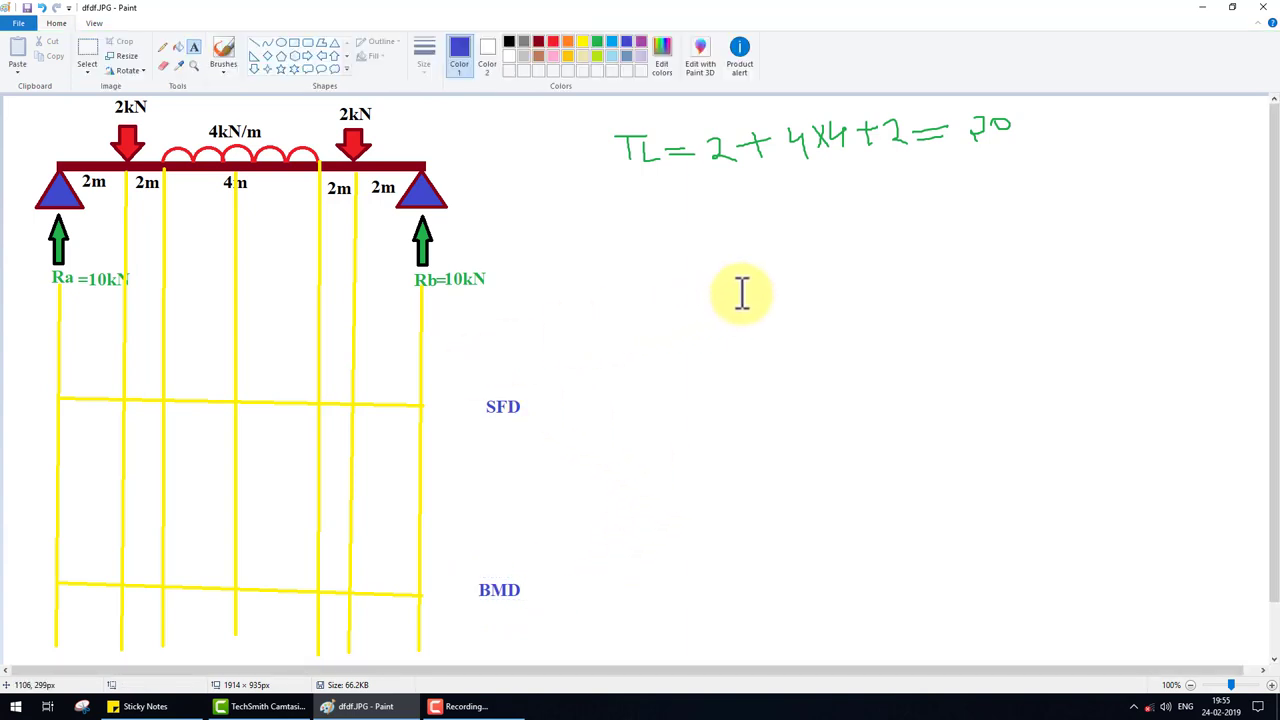
# - In purple brush, draw the SFD's vertical rise at the left support and its level top
pyautogui.click(223, 50)
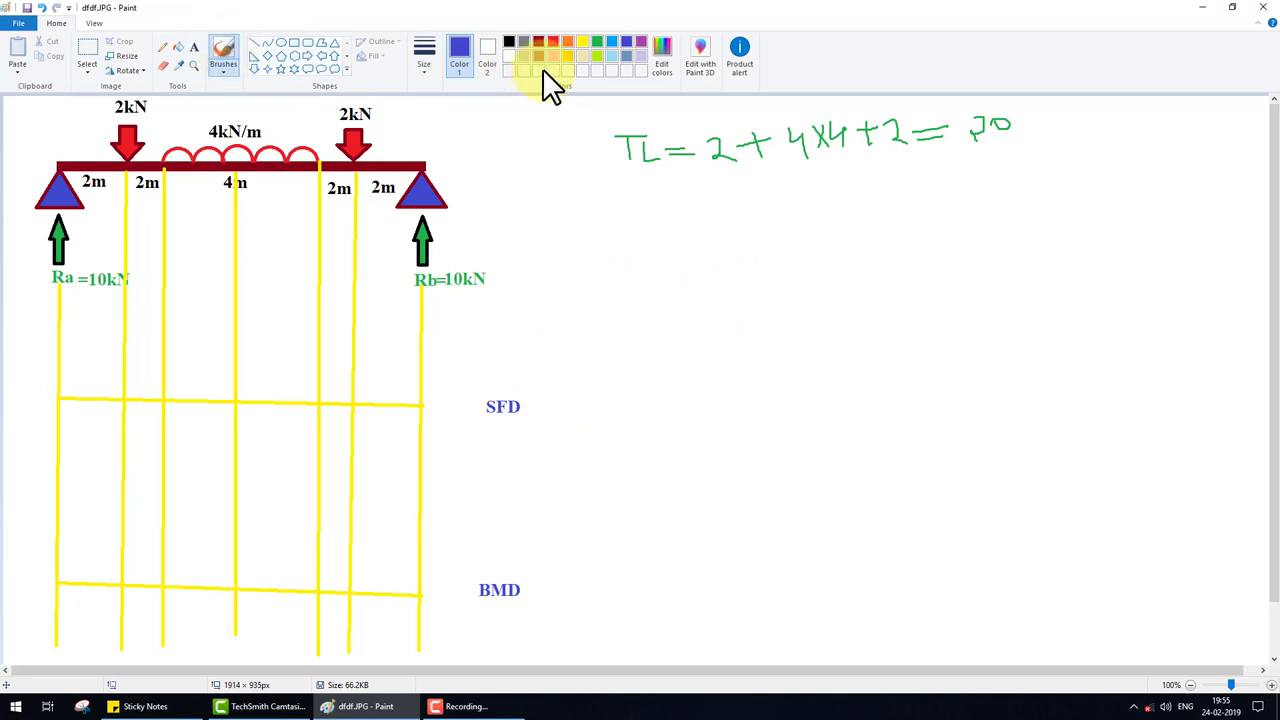
pyautogui.click(640, 42)
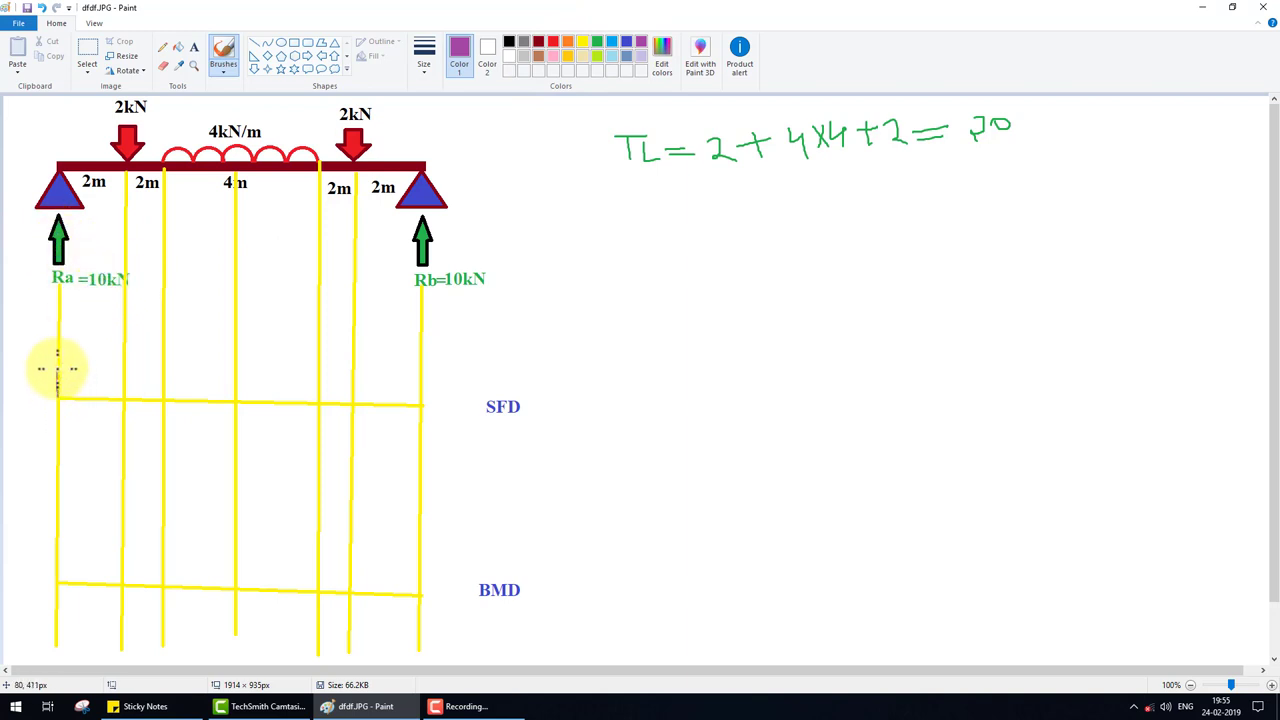
pyautogui.moveTo(57, 375); pyautogui.dragTo(60, 342)
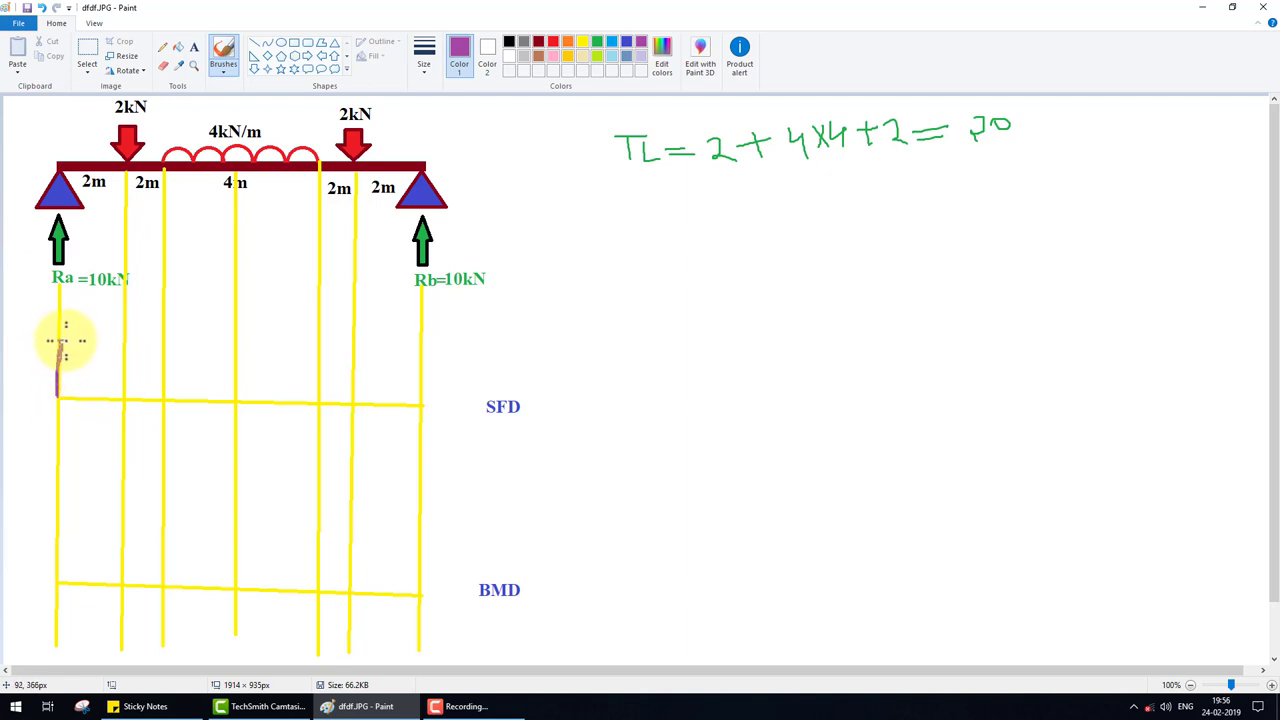
pyautogui.moveTo(65, 341); pyautogui.dragTo(111, 340)
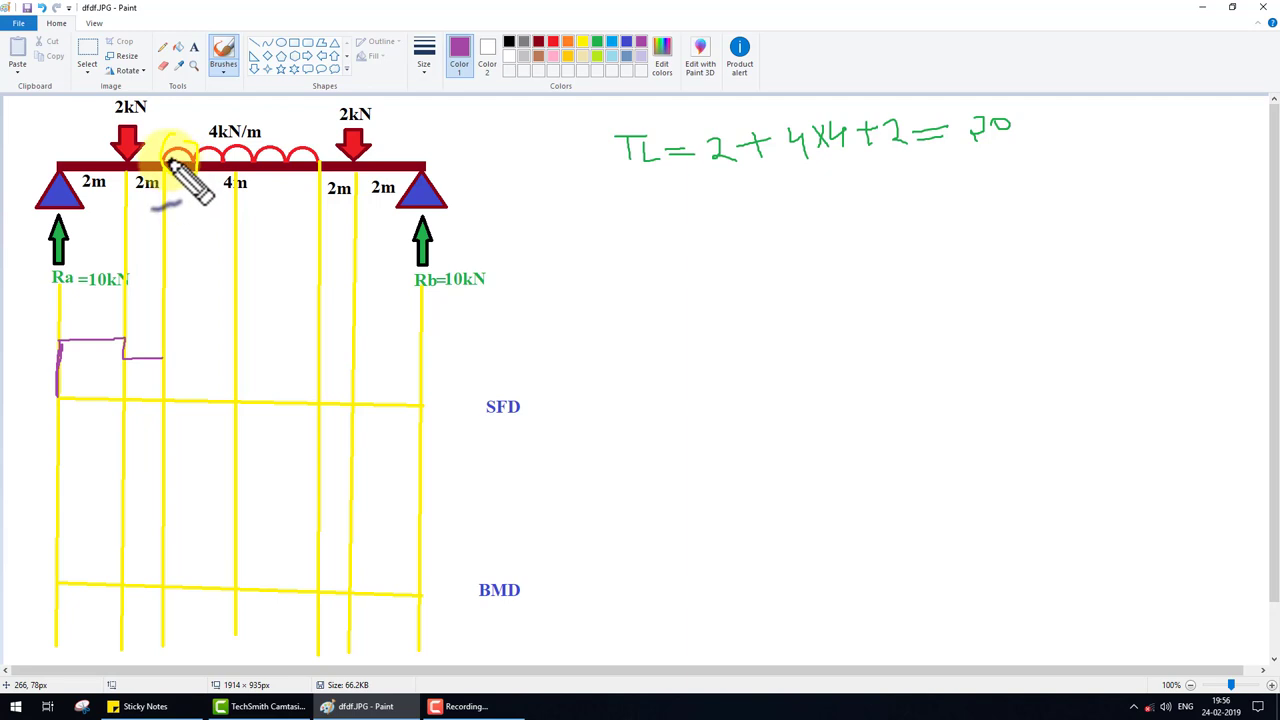
# - Annotate the shear levels, 2 m span and value 10, then draw the SFD slope under the load
pyautogui.moveTo(97, 362); pyautogui.dragTo(131, 346)
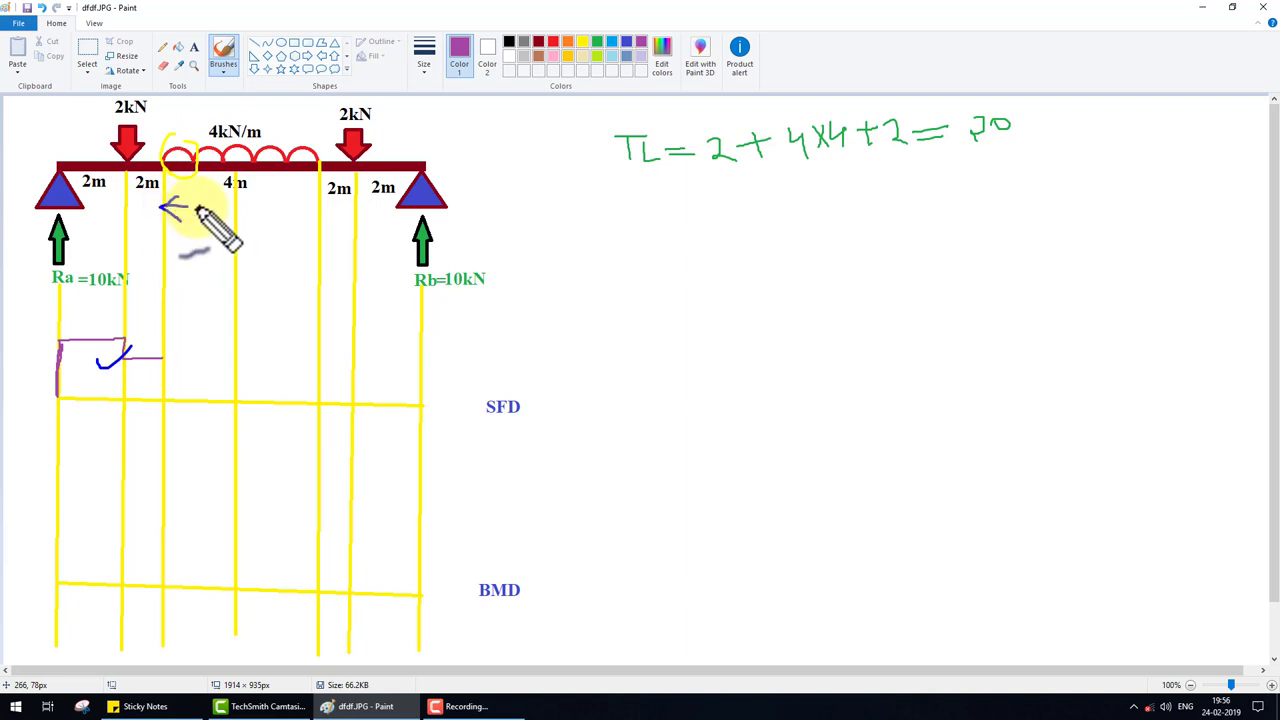
pyautogui.moveTo(168, 202)
pyautogui.mouseDown()
pyautogui.moveTo(233, 212)
pyautogui.moveTo(210, 245)
pyautogui.moveTo(226, 238)
pyautogui.mouseUp()
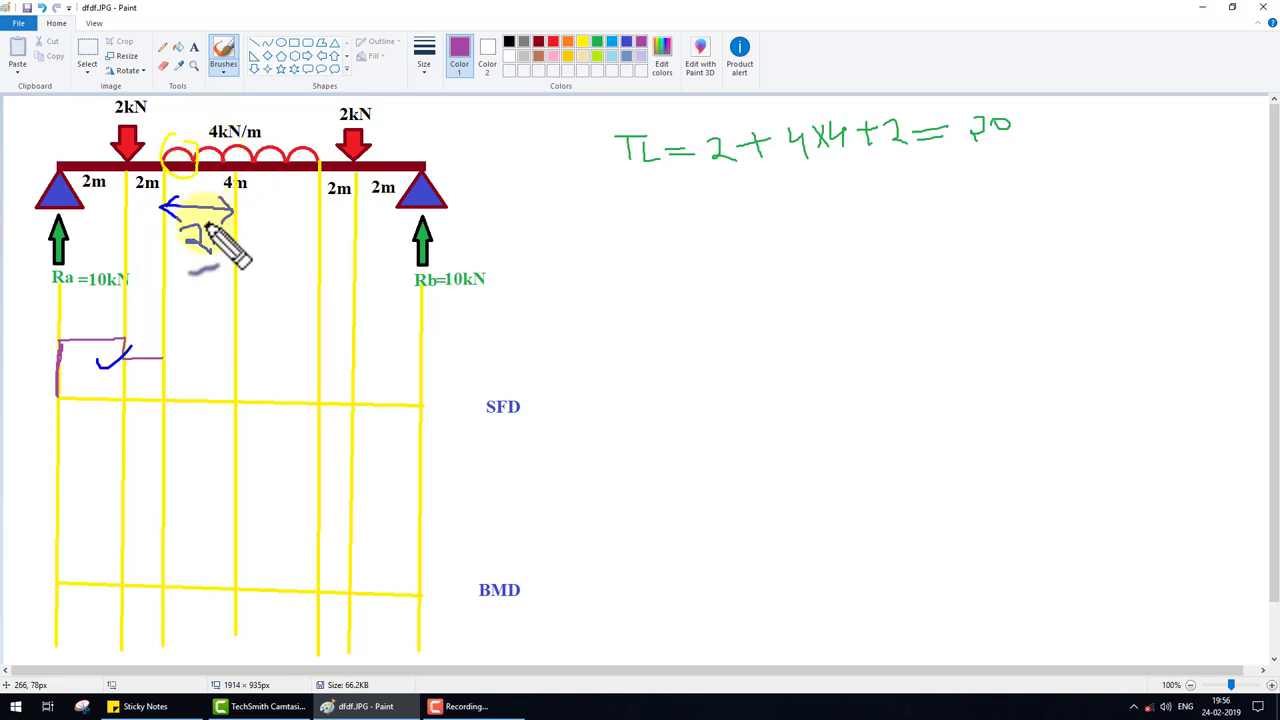
pyautogui.moveTo(143, 343); pyautogui.dragTo(156, 334)
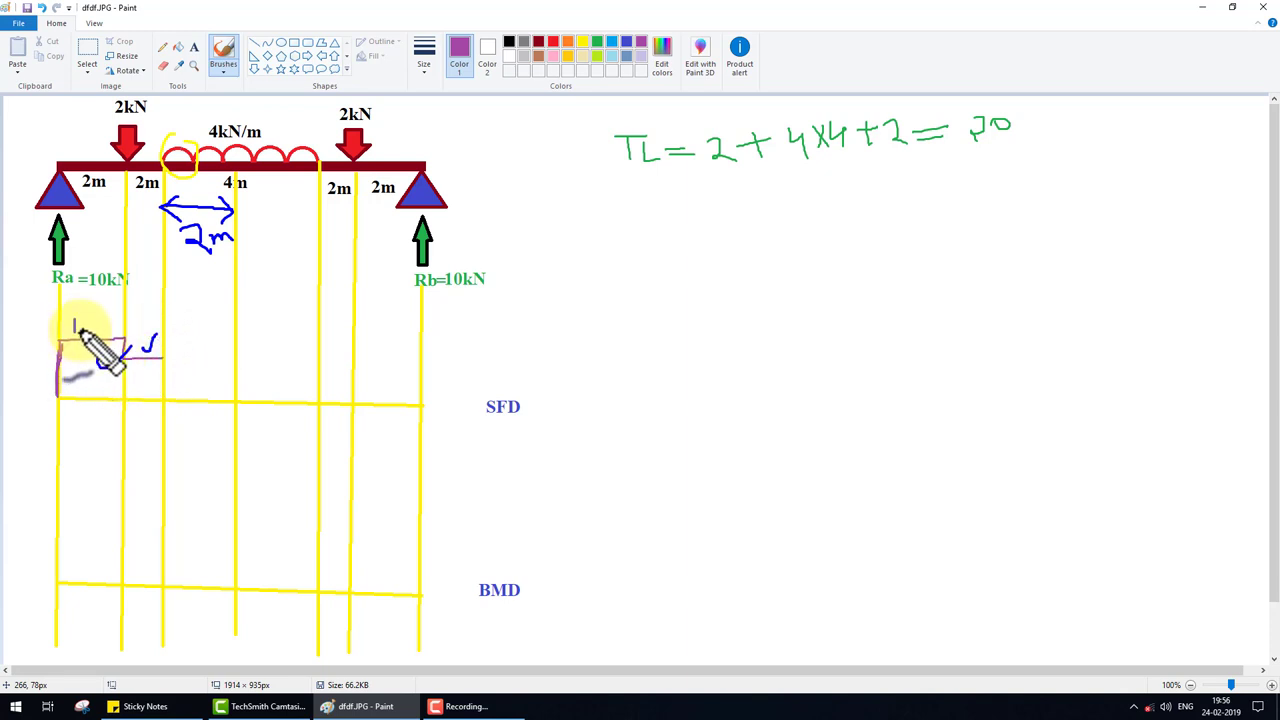
pyautogui.moveTo(86, 320); pyautogui.dragTo(85, 321)
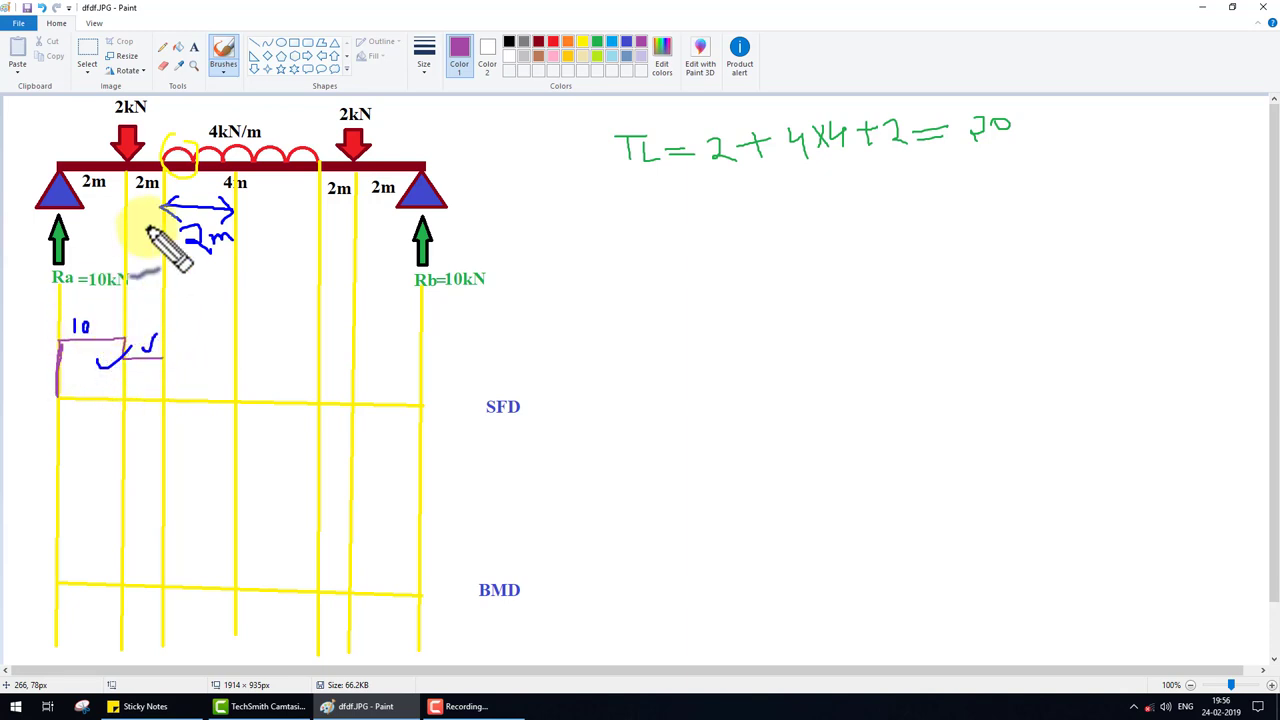
pyautogui.press('Escape')
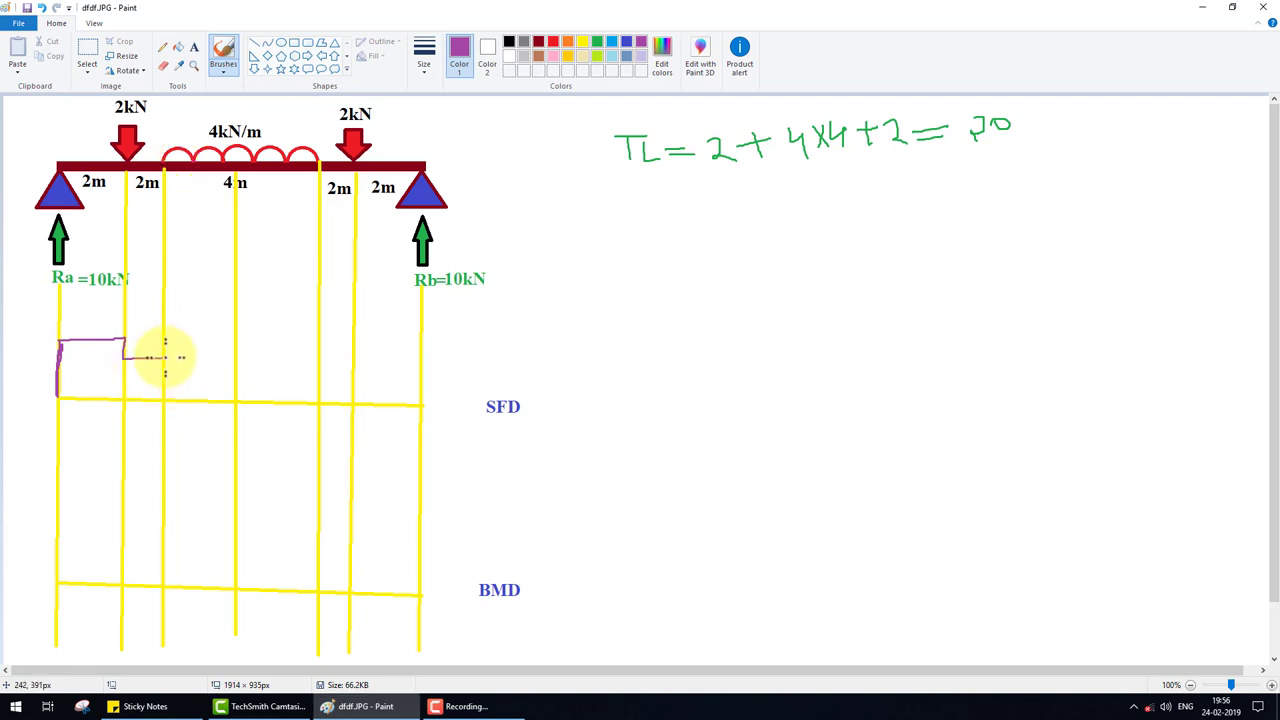
pyautogui.moveTo(163, 358); pyautogui.dragTo(225, 392)
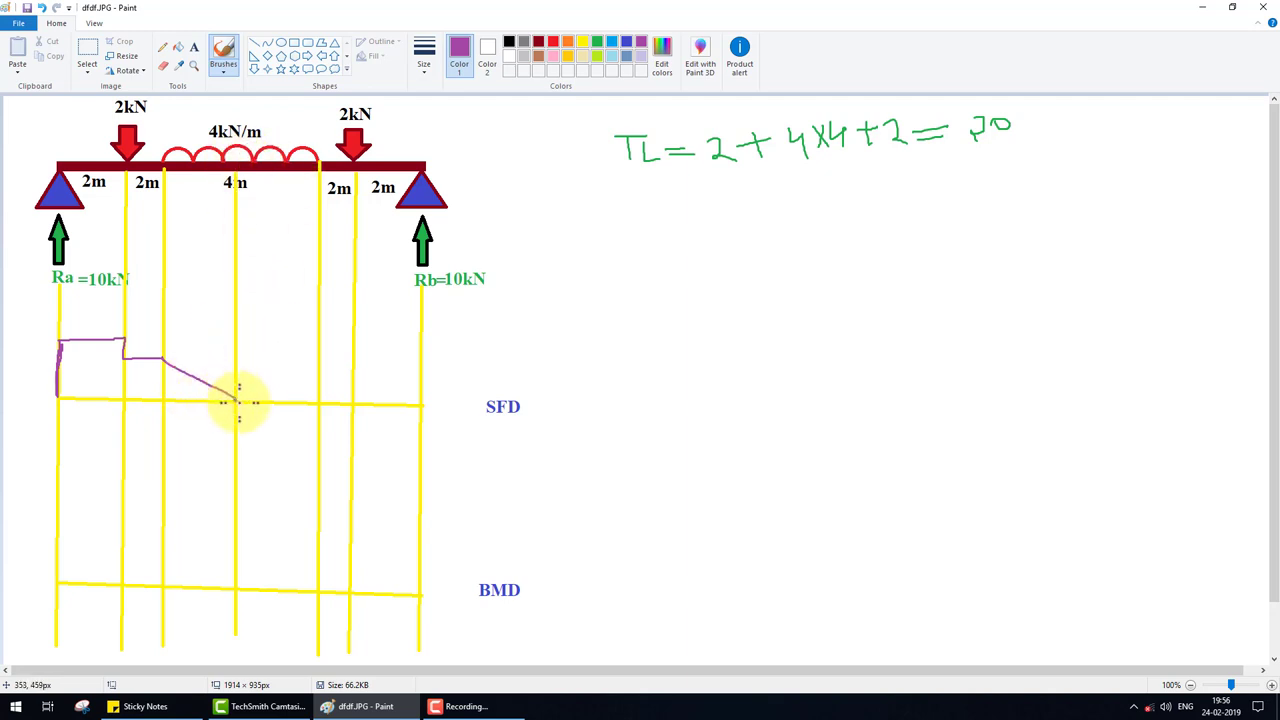
# - Continue the shear slope across the axis, step down to the right support, and underline SFD
pyautogui.moveTo(238, 402); pyautogui.dragTo(286, 423)
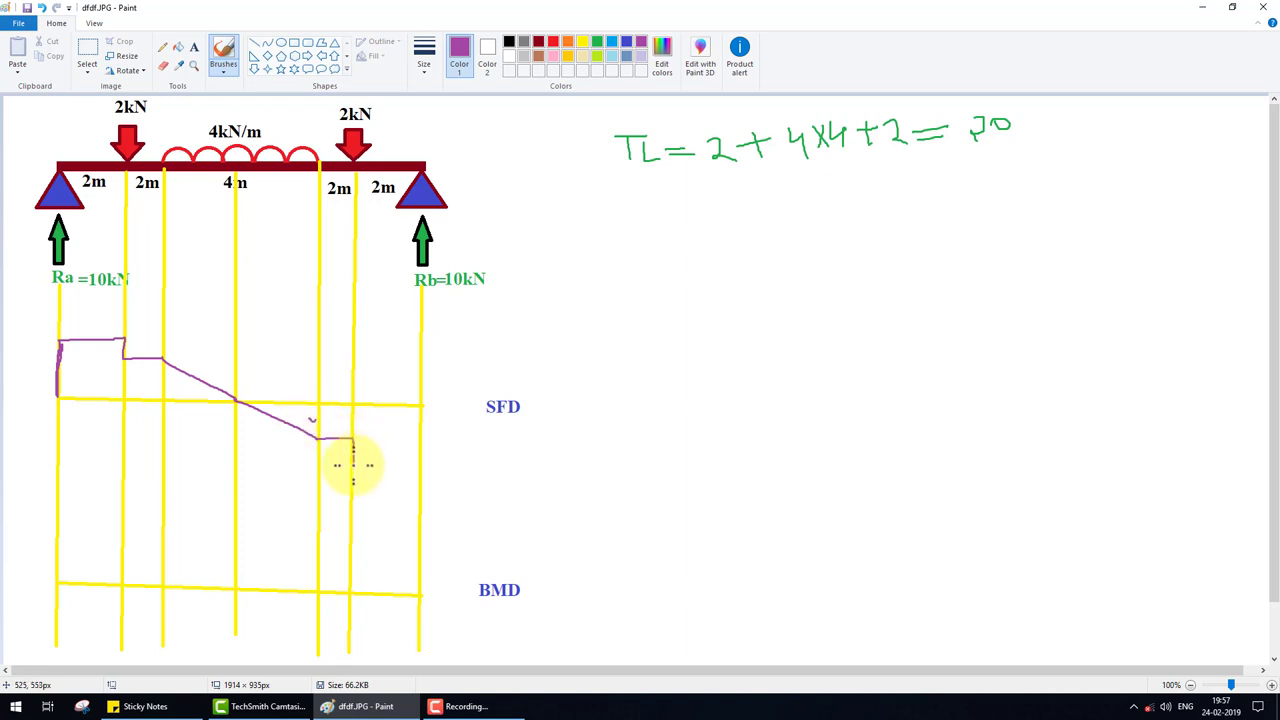
pyautogui.moveTo(372, 463)
pyautogui.mouseDown()
pyautogui.moveTo(417, 469)
pyautogui.moveTo(421, 405)
pyautogui.mouseUp()
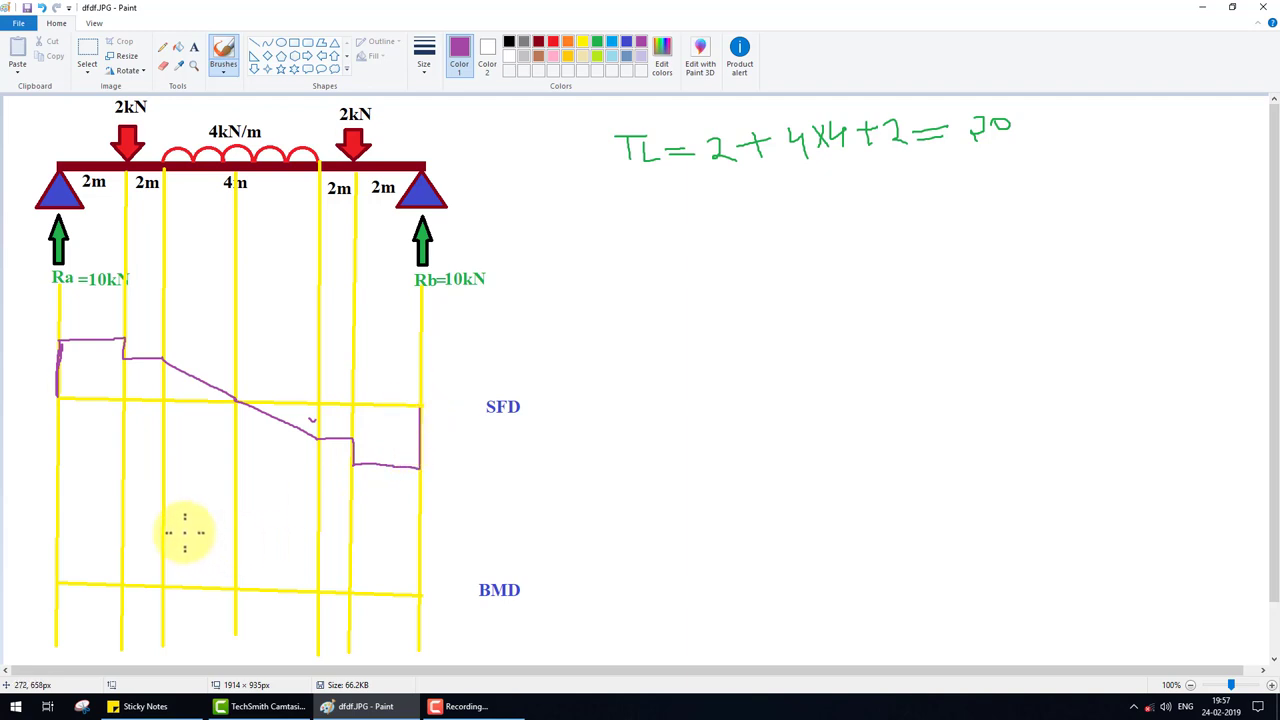
pyautogui.moveTo(480, 420); pyautogui.dragTo(527, 420)
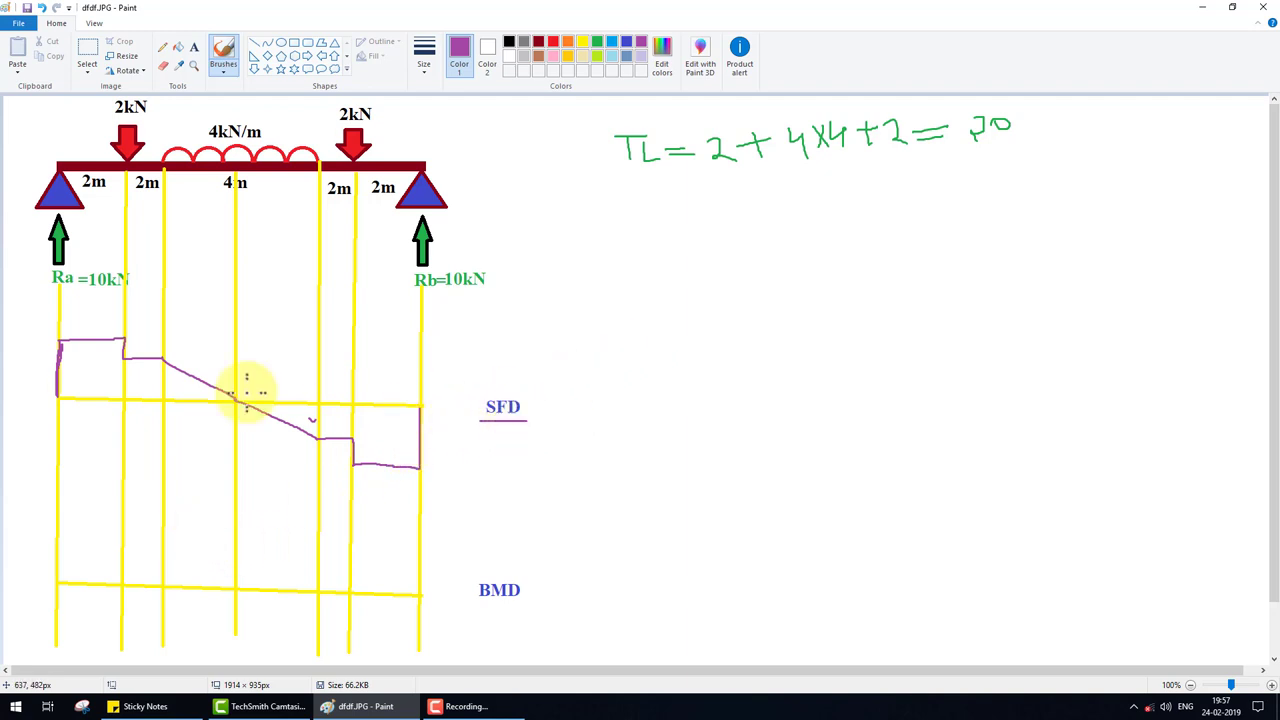
# - Mark the positive shear region with + and the negative region with −
pyautogui.moveTo(86, 371); pyautogui.dragTo(111, 371)
pyautogui.moveTo(98, 358); pyautogui.dragTo(98, 385)
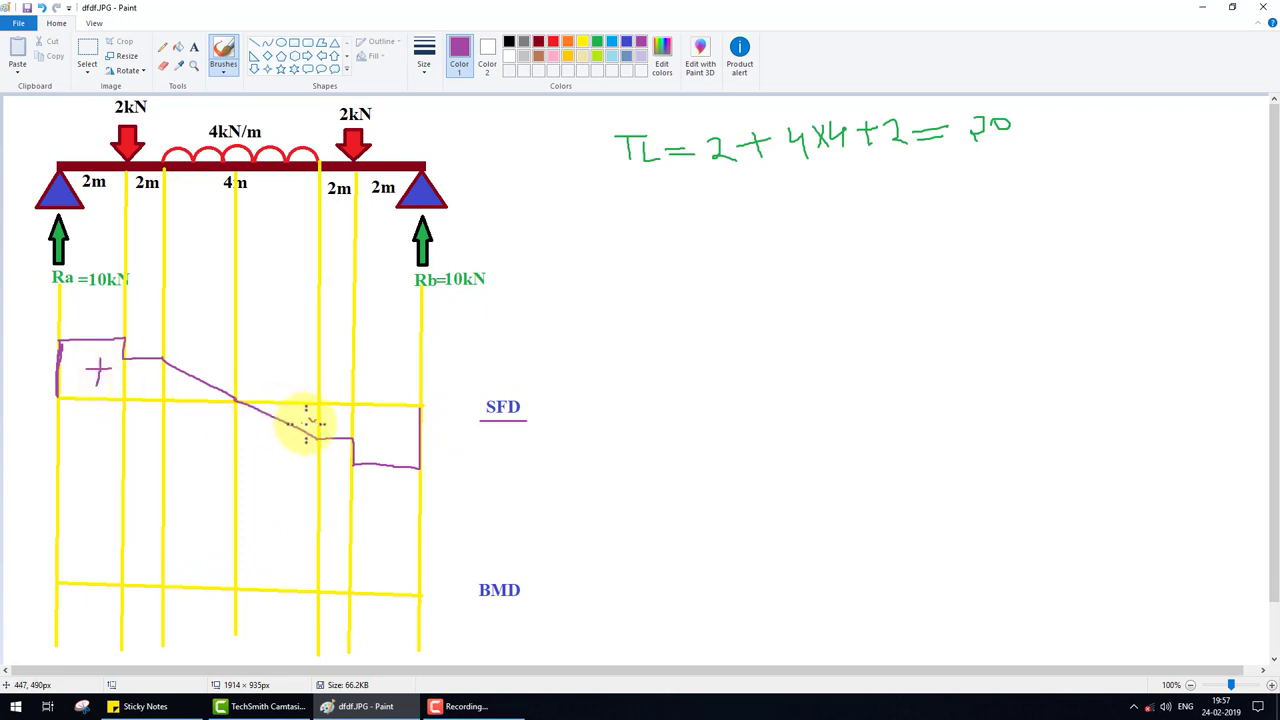
pyautogui.moveTo(369, 433); pyautogui.dragTo(394, 433)
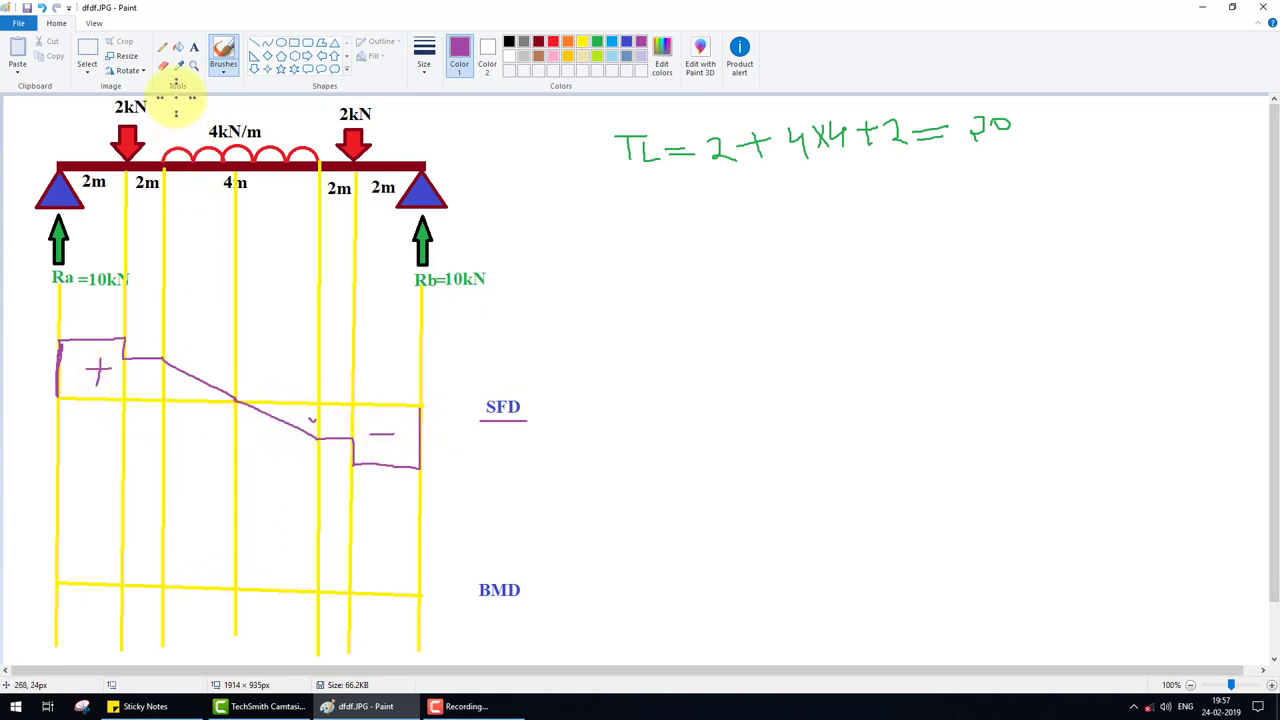
pyautogui.click(194, 47)
# - Label the SFD ordinates 10, 8, 8 and 10 and outline the positive rectangle
pyautogui.click(58, 358)
pyautogui.write('10')
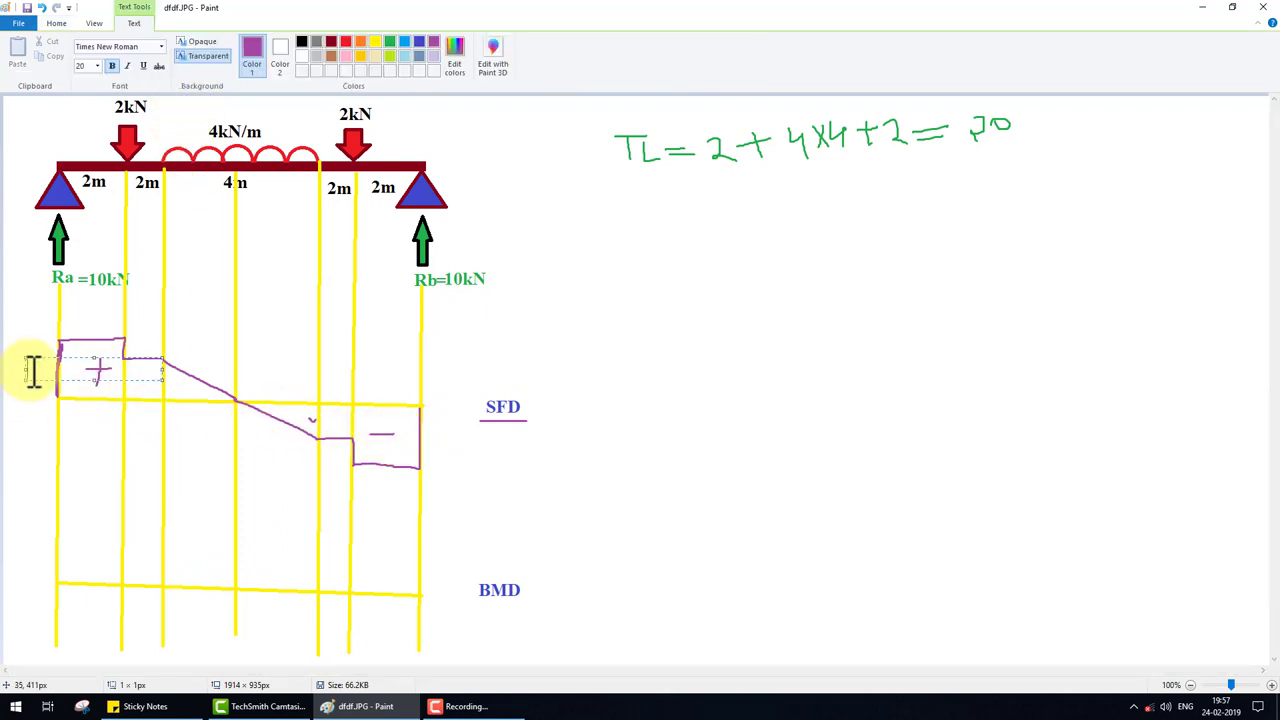
pyautogui.click(138, 368)
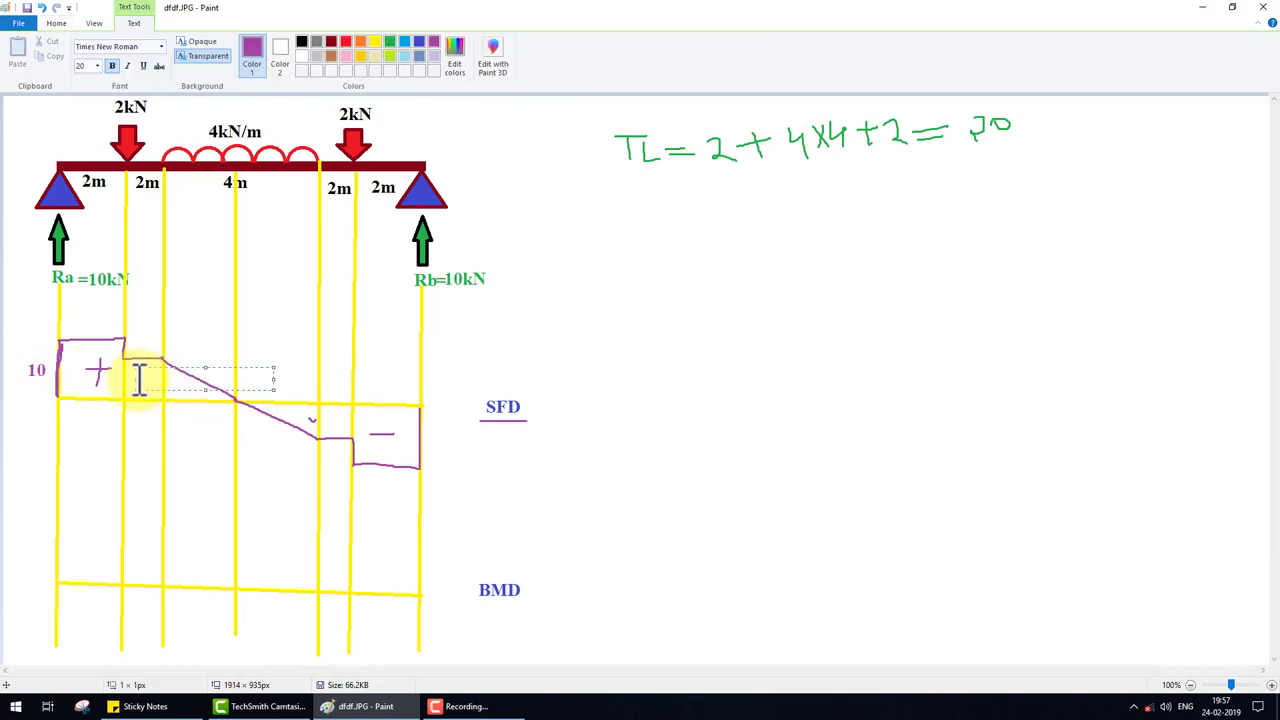
pyautogui.write('8')
pyautogui.click(329, 420)
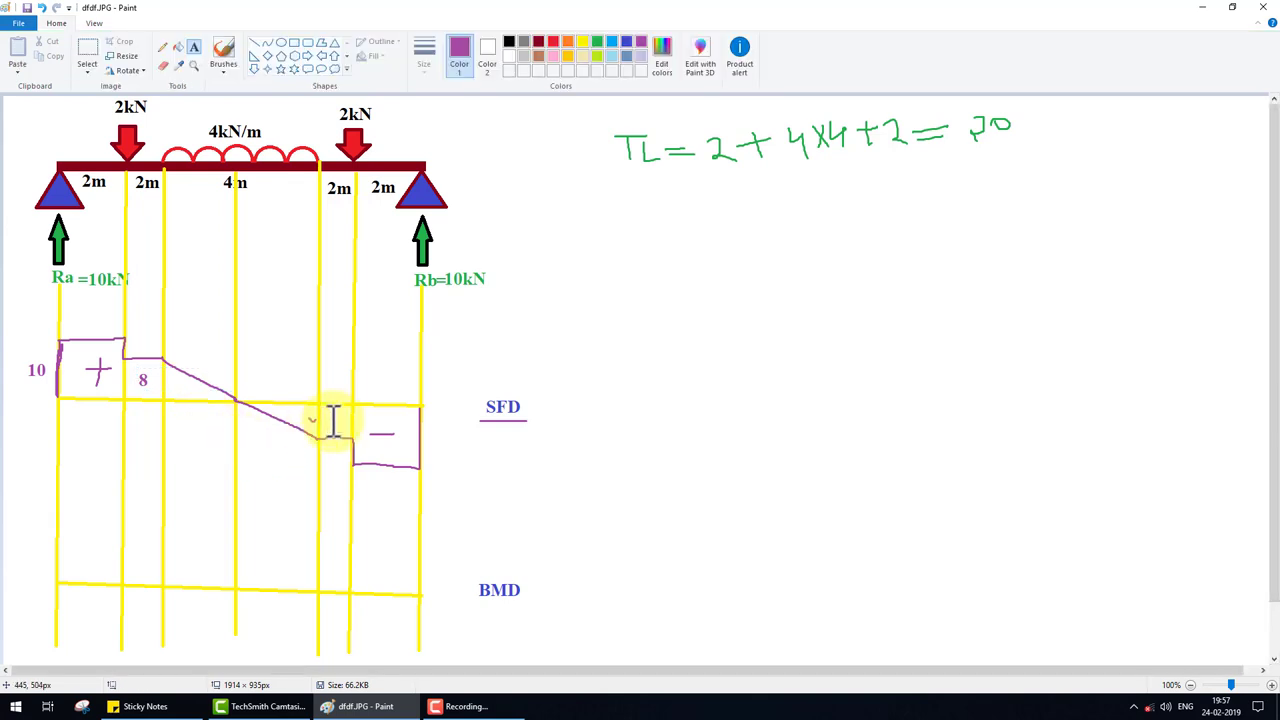
pyautogui.click(340, 410)
pyautogui.write('8')
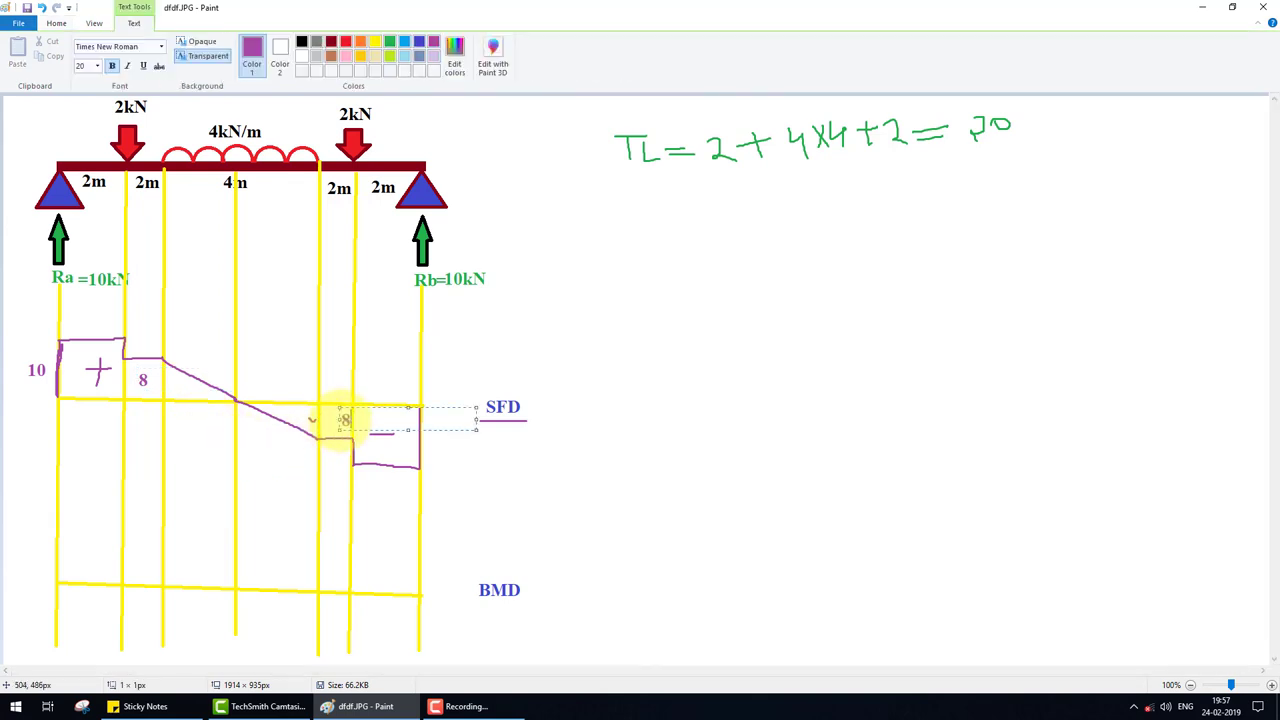
pyautogui.click(394, 439)
pyautogui.click(394, 439)
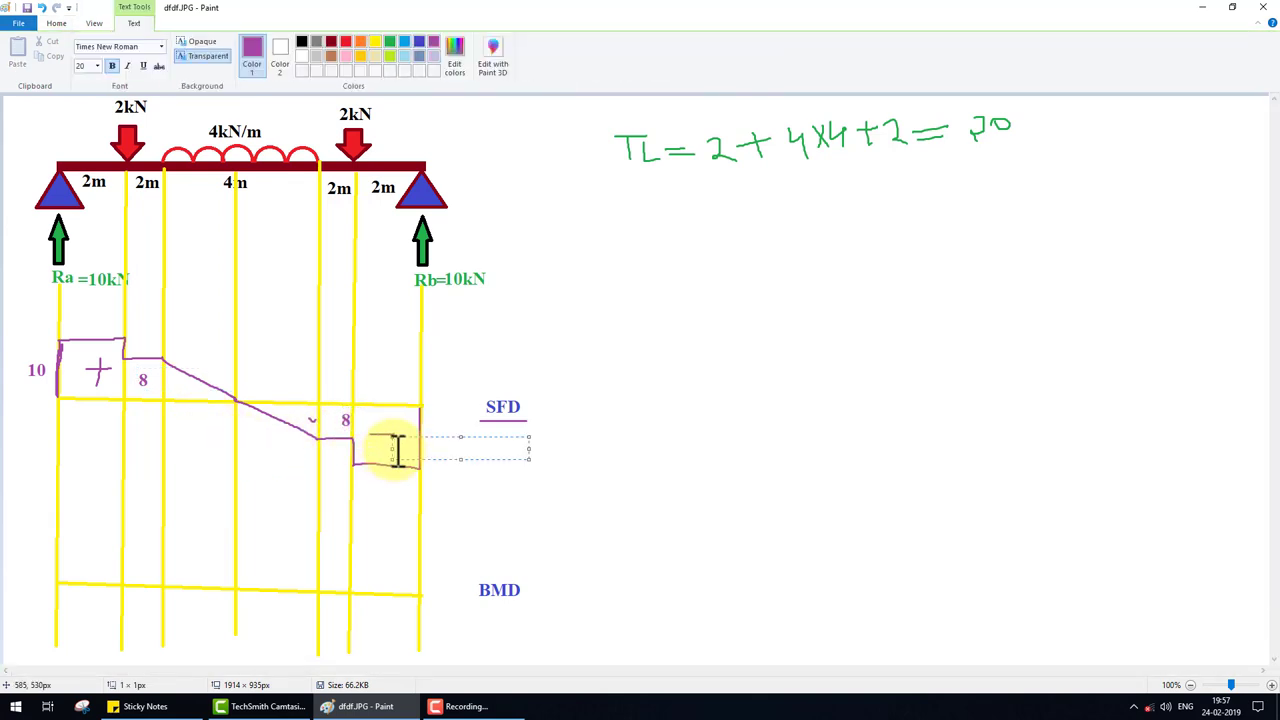
pyautogui.write('10')
pyautogui.click(533, 491)
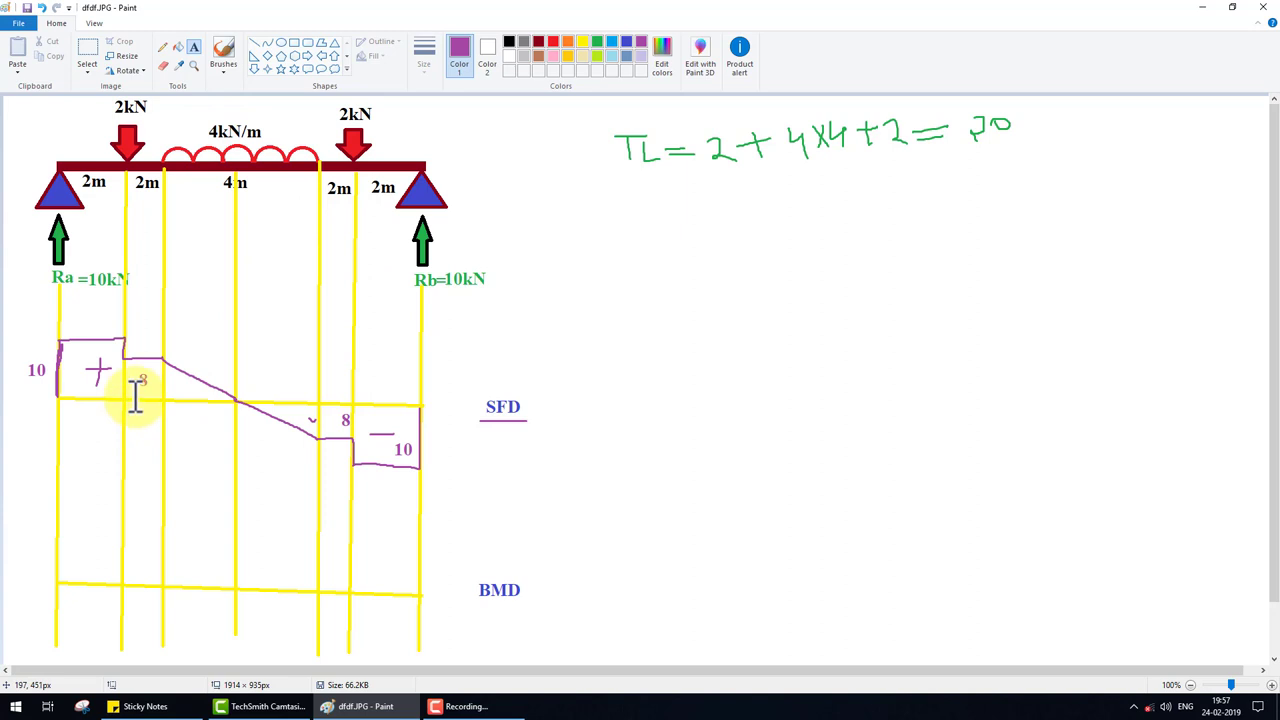
pyautogui.moveTo(120, 385)
pyautogui.mouseDown()
pyautogui.moveTo(58, 395)
pyautogui.moveTo(112, 427)
pyautogui.mouseUp()
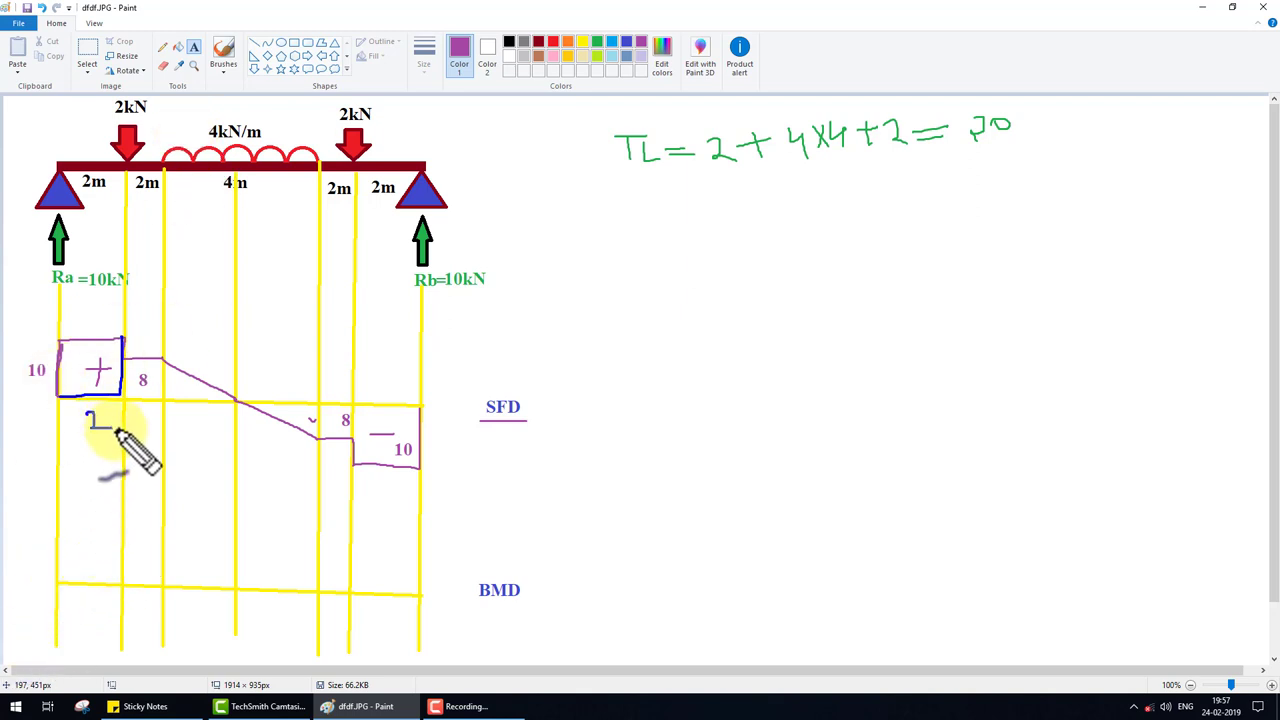
# - Switch to green and draw the first rising BMD segments, marking the 2 m shear strip
pyautogui.press('Escape')
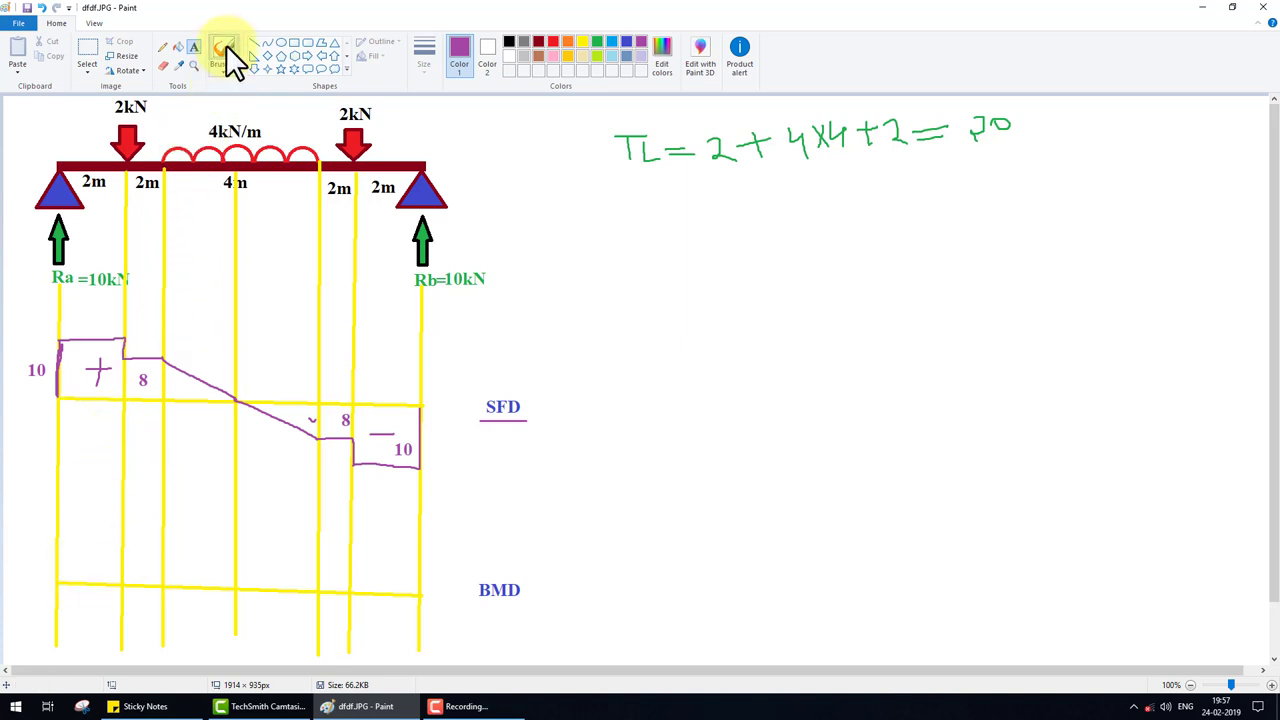
pyautogui.click(552, 40)
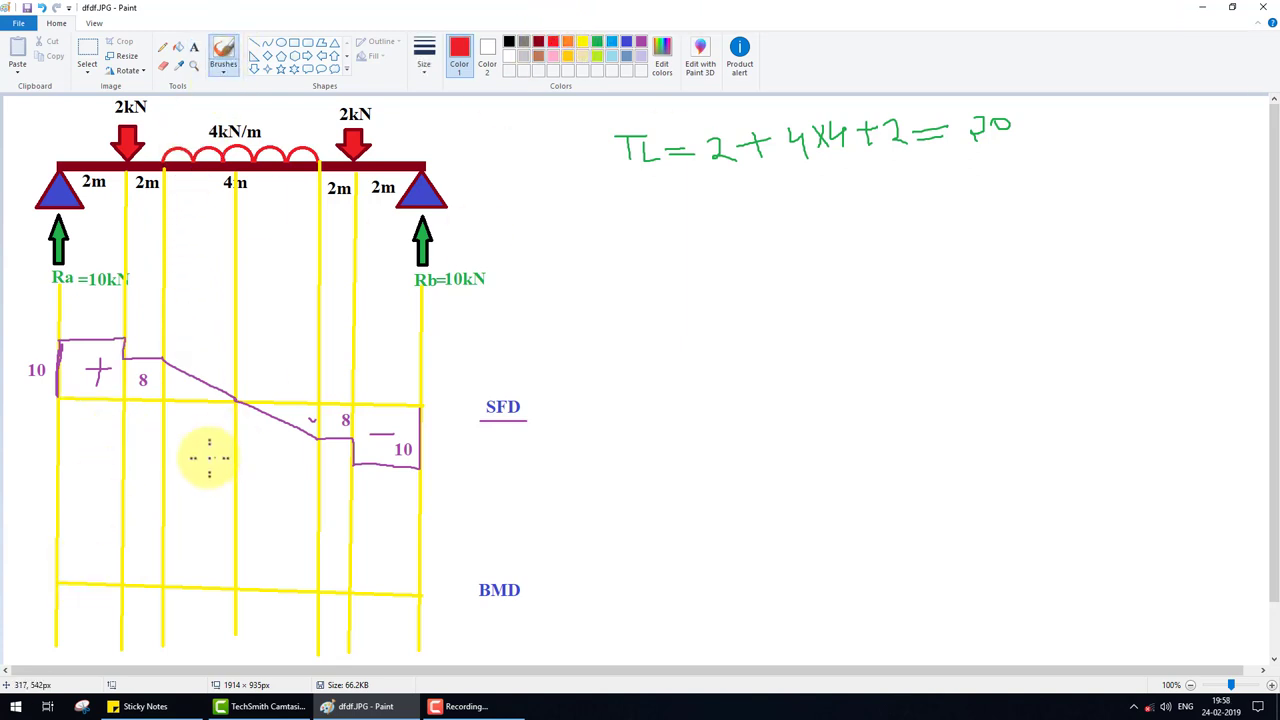
pyautogui.click(595, 44)
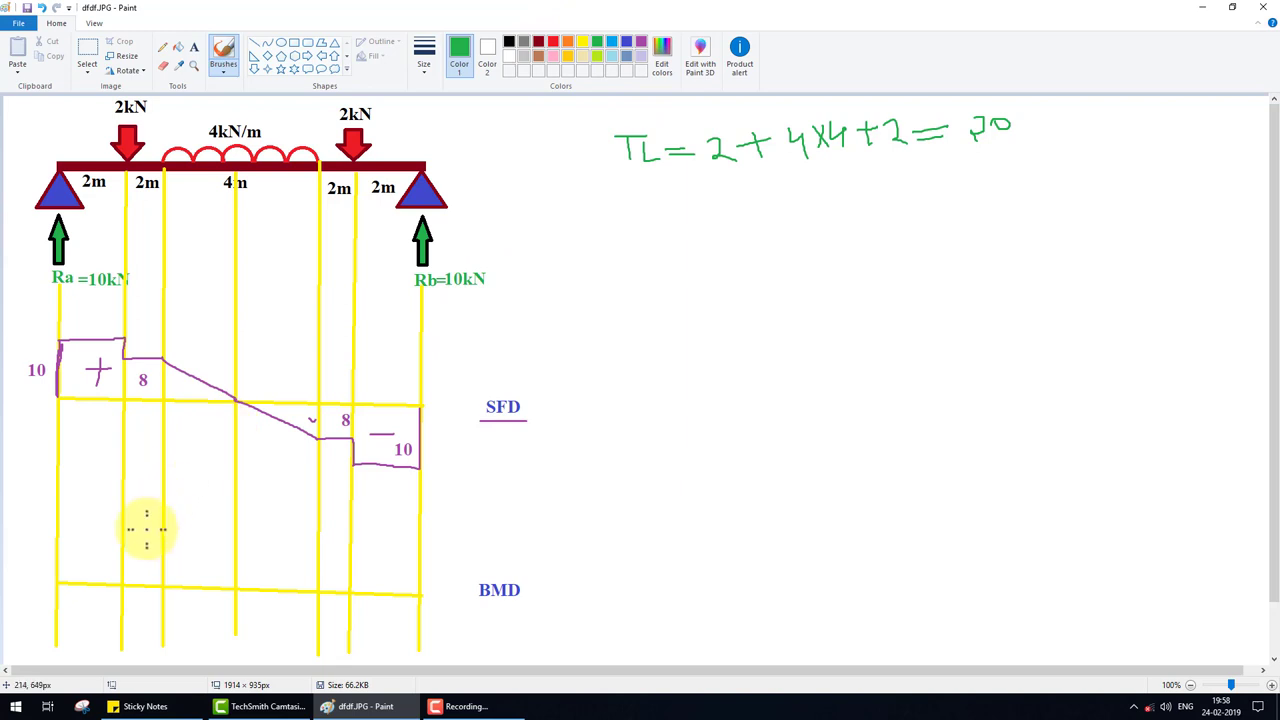
pyautogui.moveTo(57, 582)
pyautogui.mouseDown()
pyautogui.moveTo(123, 543)
pyautogui.moveTo(120, 572)
pyautogui.mouseUp()
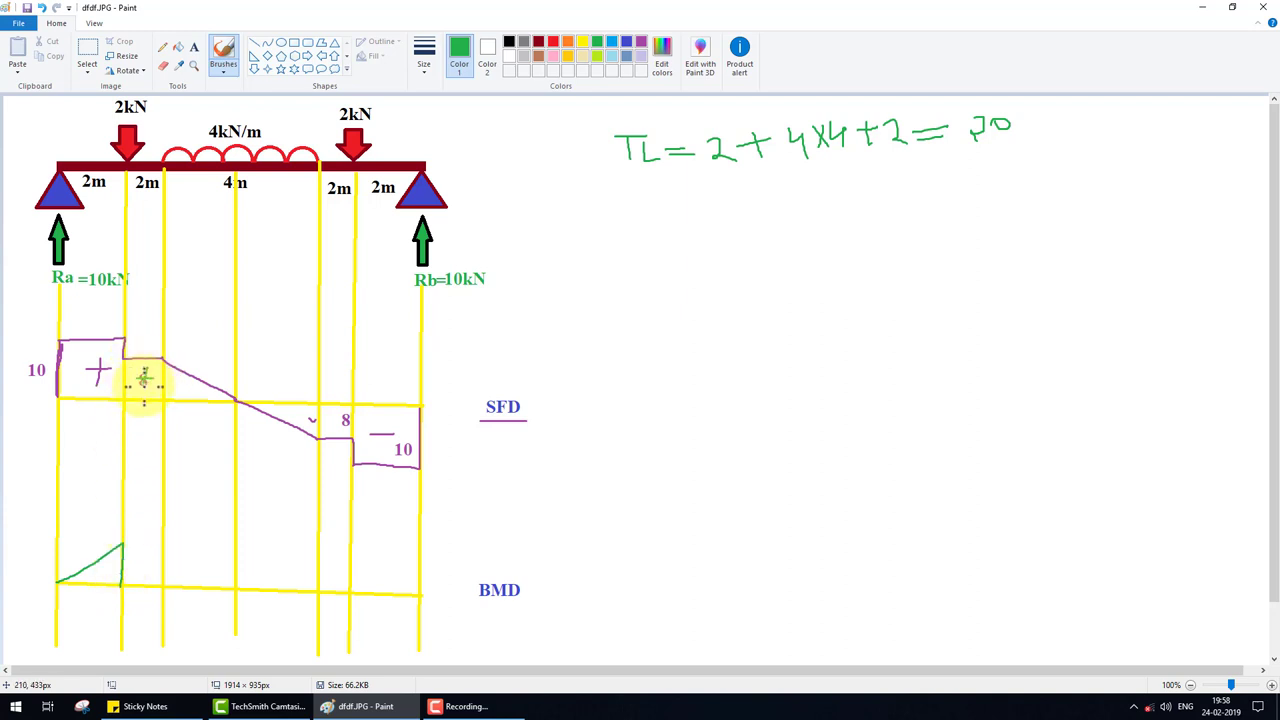
pyautogui.moveTo(146, 370); pyautogui.dragTo(141, 386)
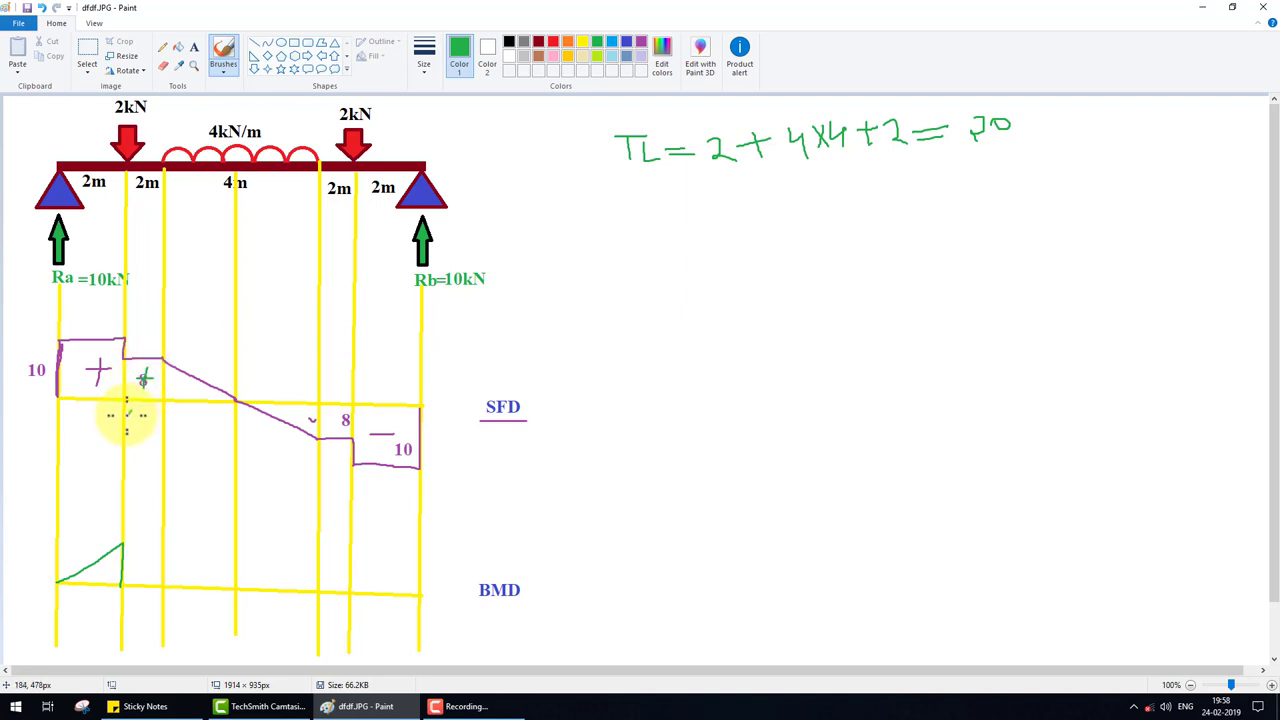
pyautogui.moveTo(134, 414); pyautogui.dragTo(157, 409)
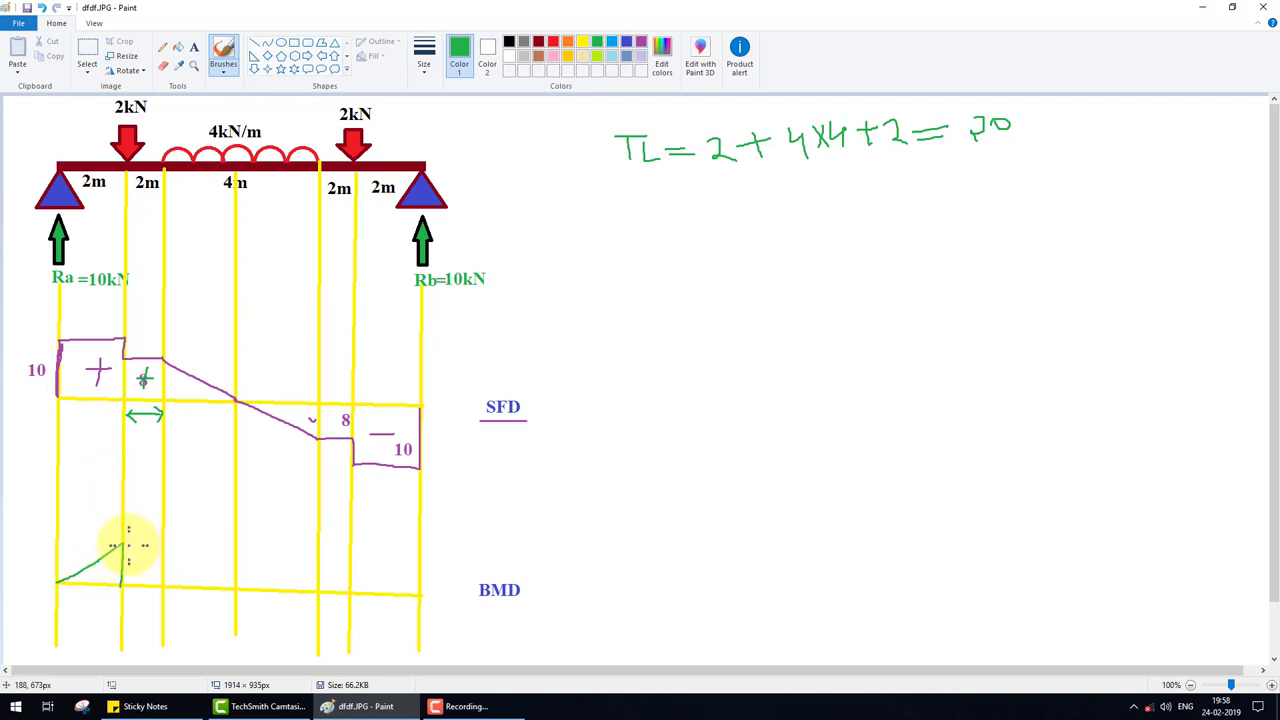
pyautogui.moveTo(121, 544)
pyautogui.mouseDown()
pyautogui.moveTo(164, 567)
pyautogui.moveTo(164, 586)
pyautogui.mouseUp()
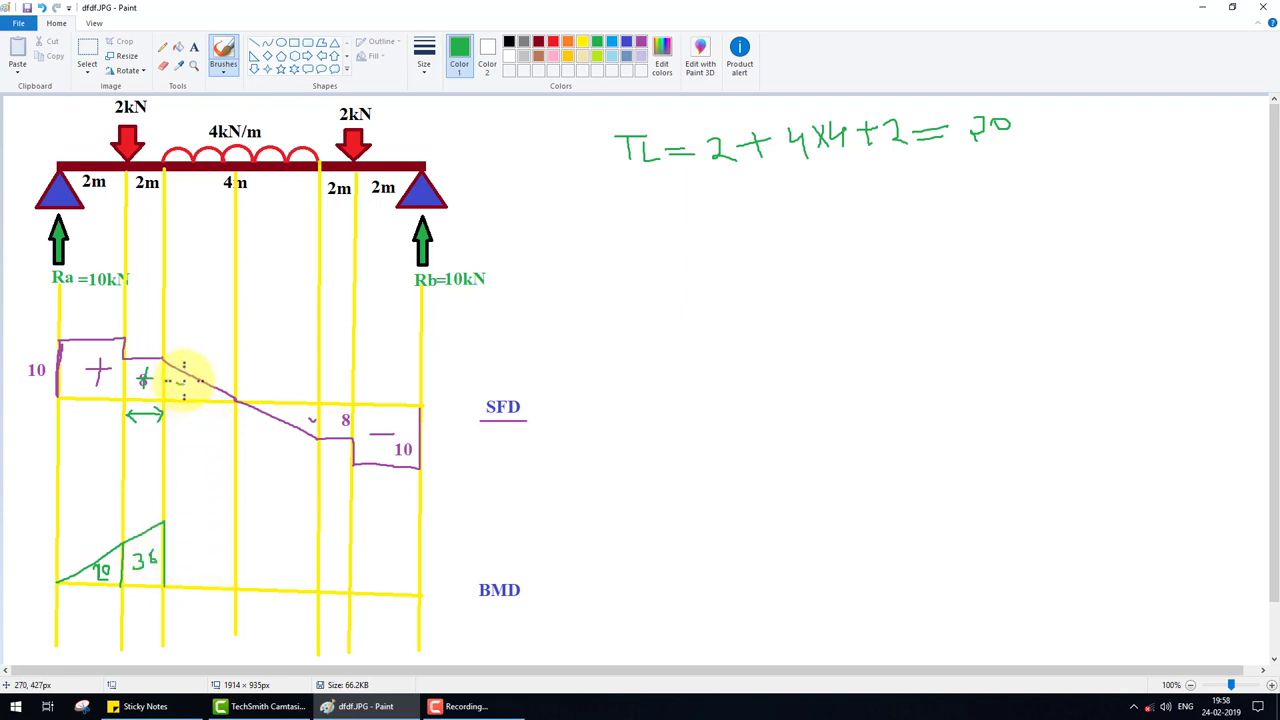
# - Write the triangle area working Area = ½×8×2 beside the sloped shear region
pyautogui.moveTo(180, 378)
pyautogui.mouseDown()
pyautogui.moveTo(180, 392)
pyautogui.moveTo(579, 349)
pyautogui.moveTo(608, 364)
pyautogui.moveTo(620, 343)
pyautogui.moveTo(644, 358)
pyautogui.moveTo(738, 338)
pyautogui.mouseUp()
pyautogui.moveTo(697, 346)
pyautogui.mouseDown()
pyautogui.moveTo(765, 332)
pyautogui.moveTo(806, 372)
pyautogui.mouseUp()
pyautogui.moveTo(818, 323)
pyautogui.mouseDown()
pyautogui.moveTo(818, 340)
pyautogui.moveTo(846, 322)
pyautogui.moveTo(896, 327)
pyautogui.moveTo(866, 330)
pyautogui.moveTo(958, 305)
pyautogui.mouseUp()
pyautogui.moveTo(940, 316); pyautogui.dragTo(978, 308)
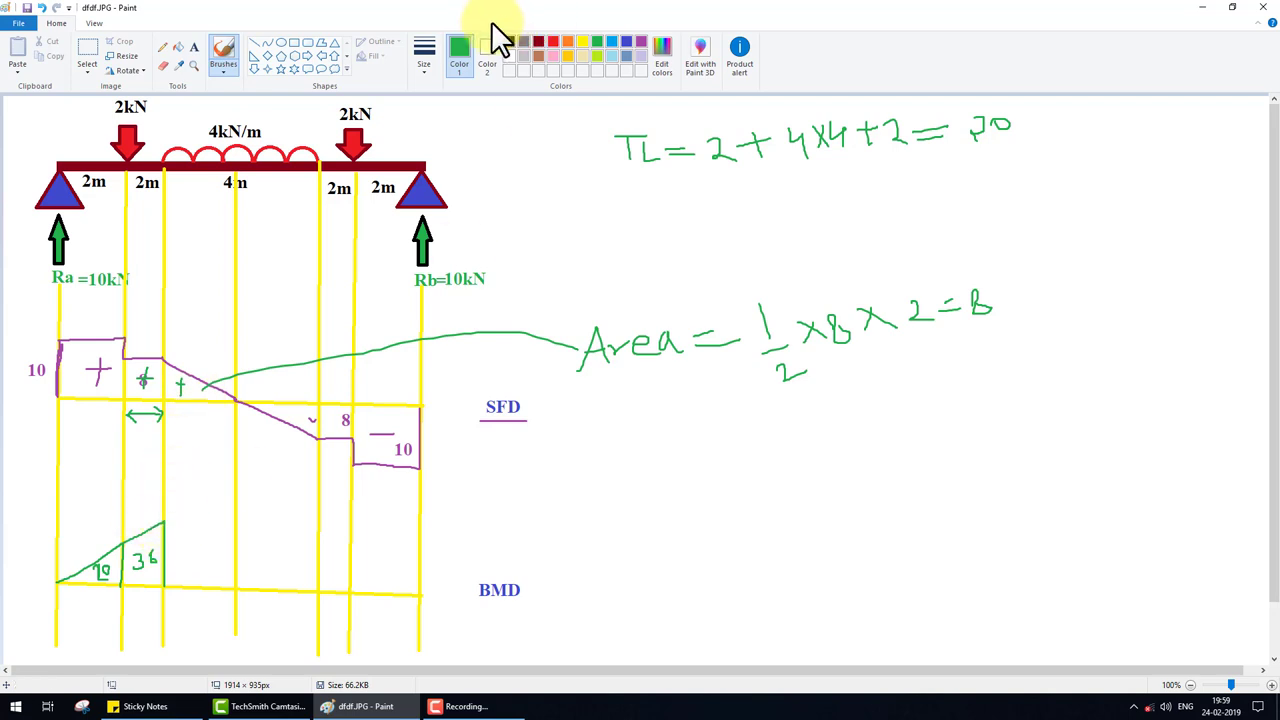
# - Brush the red BMD hump over the distributed-load region
pyautogui.click(553, 41)
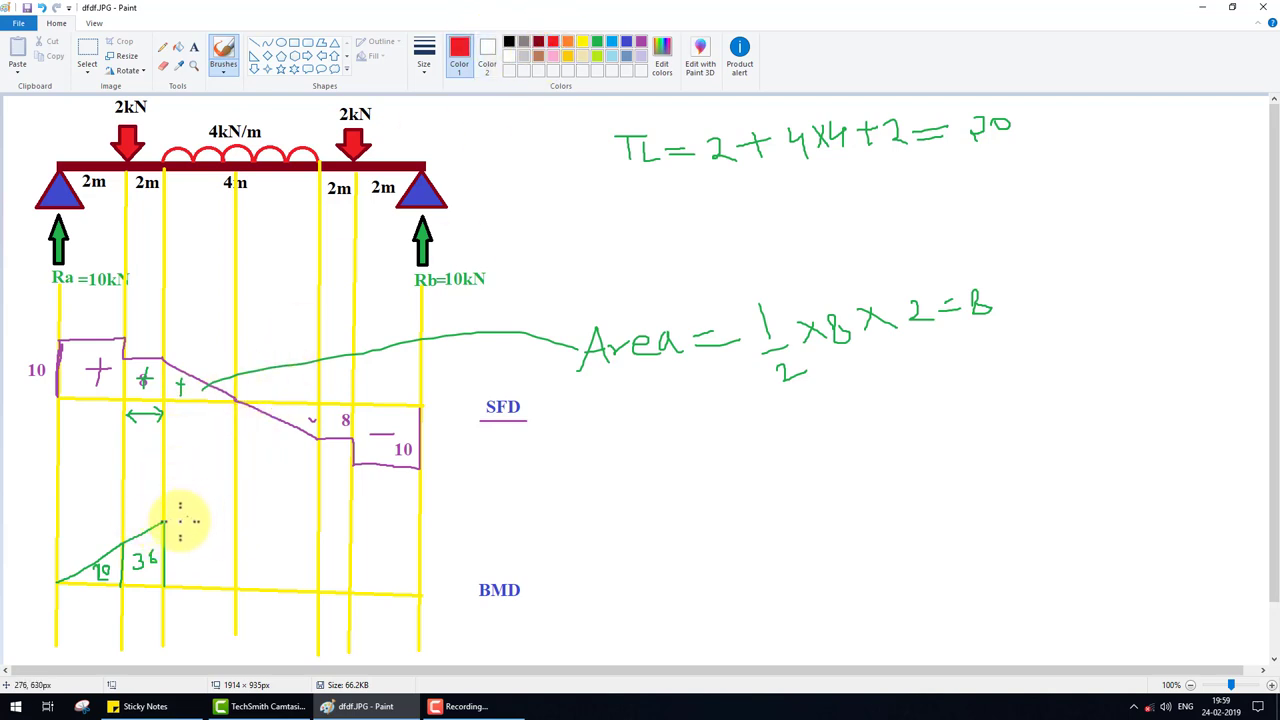
pyautogui.moveTo(162, 521); pyautogui.dragTo(229, 494)
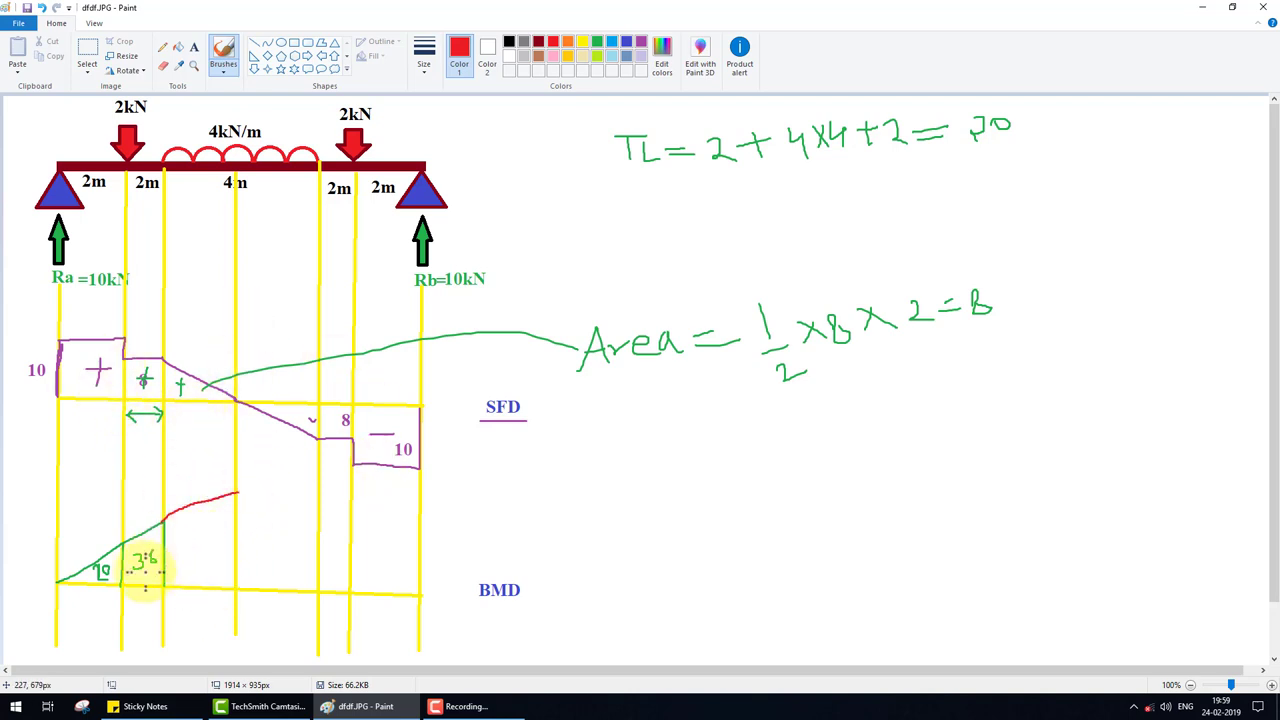
pyautogui.moveTo(237, 493)
pyautogui.mouseDown()
pyautogui.moveTo(300, 500)
pyautogui.moveTo(356, 542)
pyautogui.mouseUp()
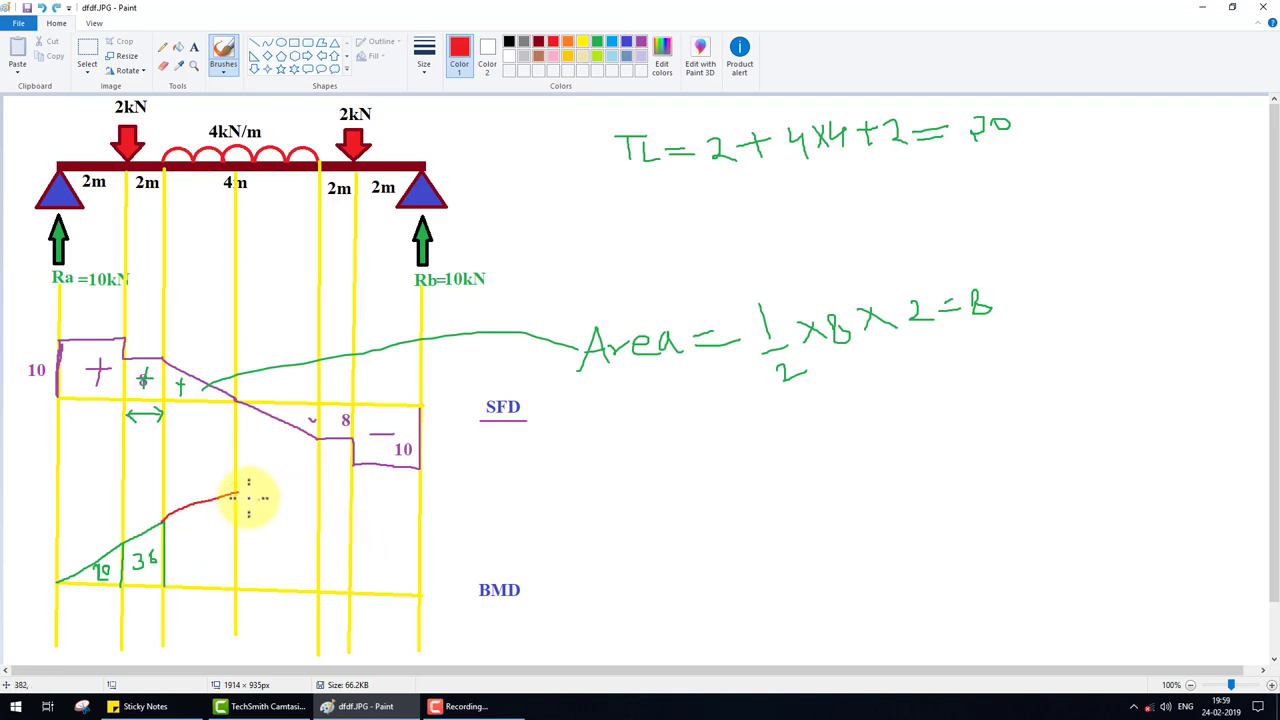
pyautogui.moveTo(240, 493); pyautogui.dragTo(321, 504)
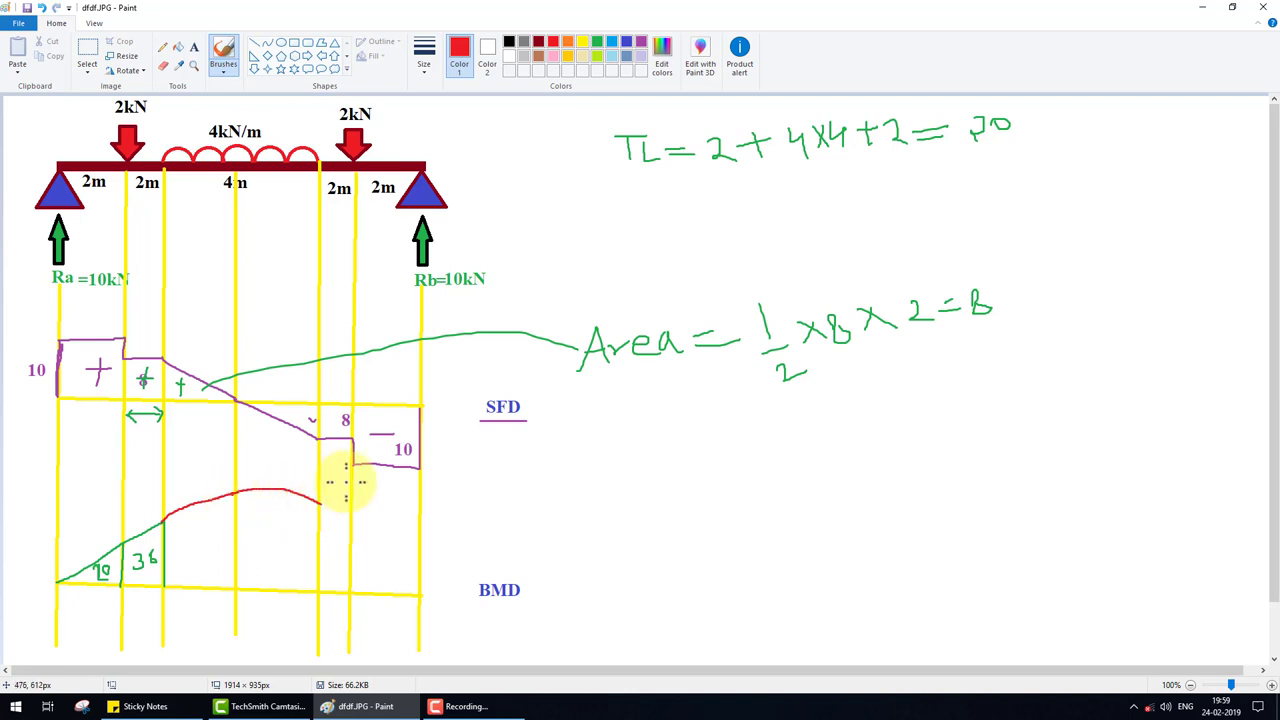
# - Draw the green BMD curve falling to the right support and ring the SFD and BMD labels
pyautogui.click(597, 41)
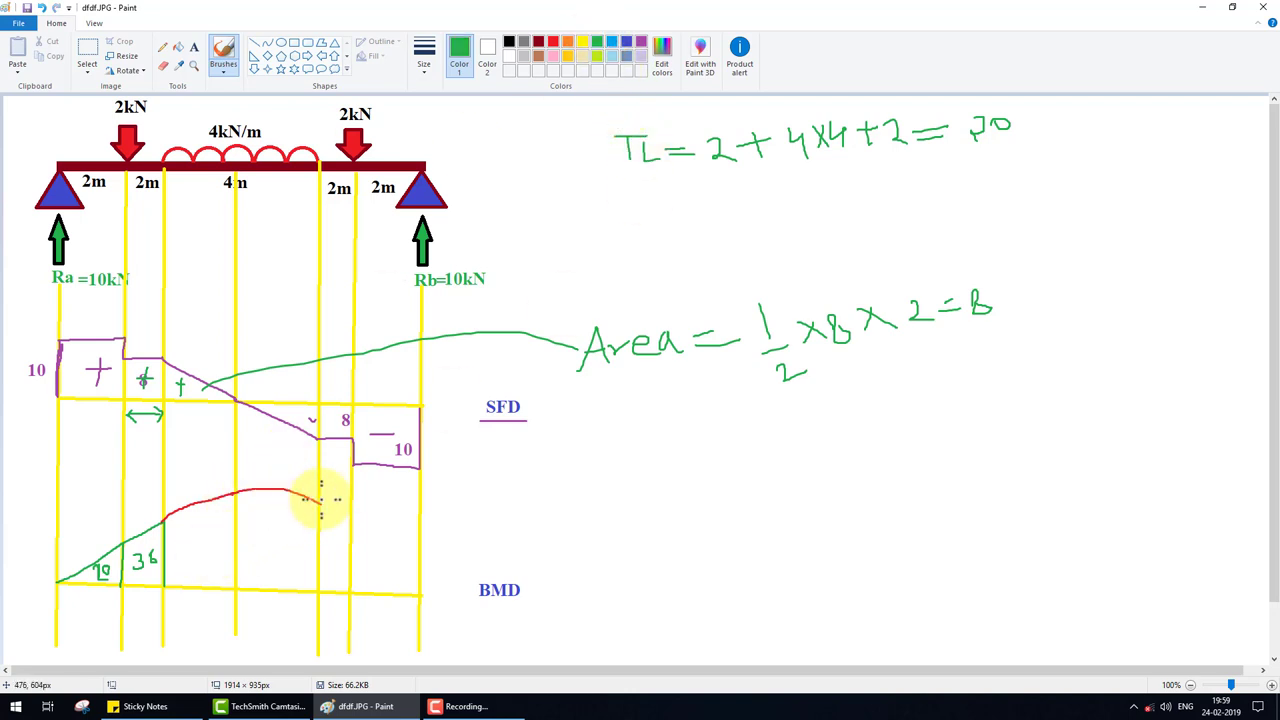
pyautogui.moveTo(318, 503)
pyautogui.mouseDown()
pyautogui.moveTo(366, 563)
pyautogui.moveTo(419, 595)
pyautogui.mouseUp()
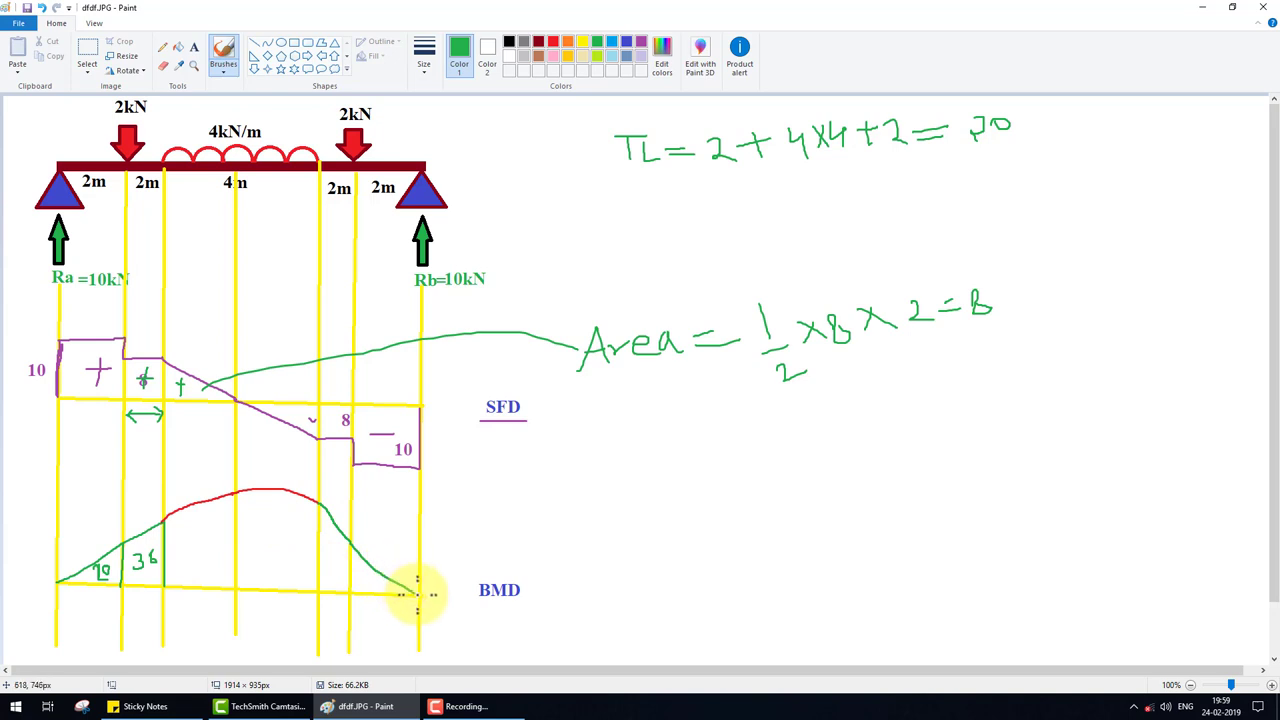
pyautogui.hotkey('ctrl', 'z')
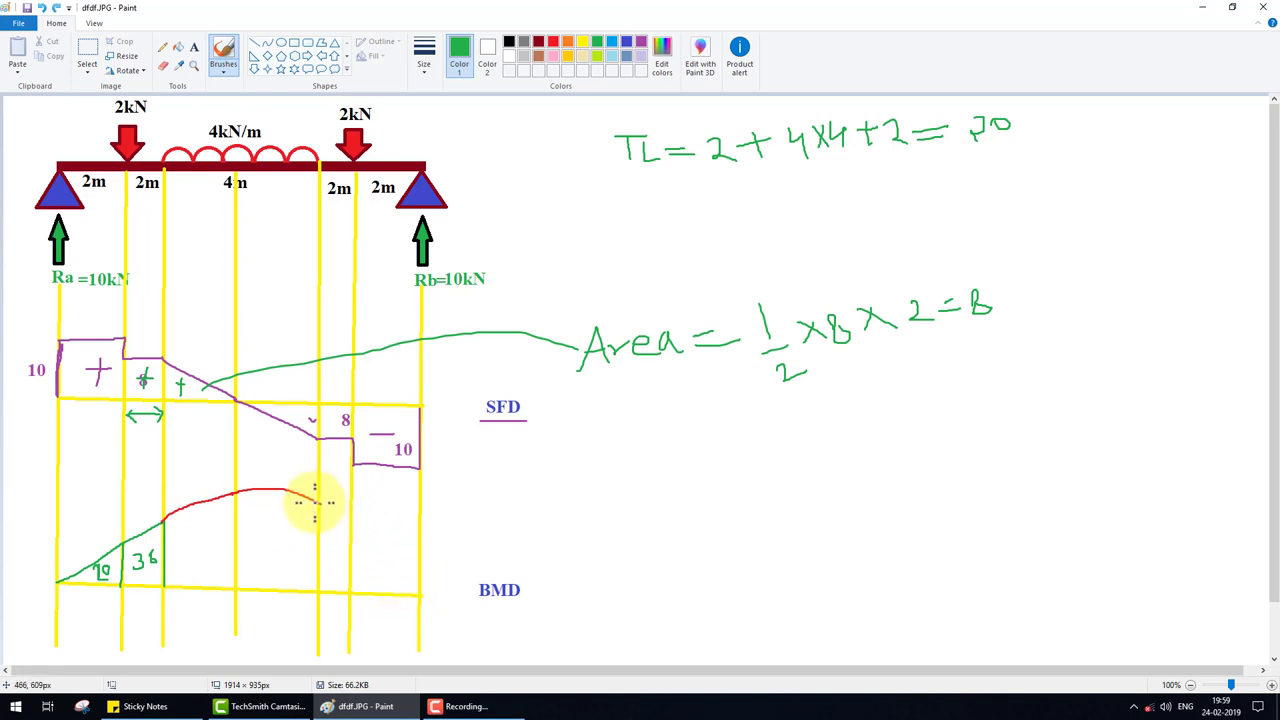
pyautogui.moveTo(320, 503); pyautogui.dragTo(419, 595)
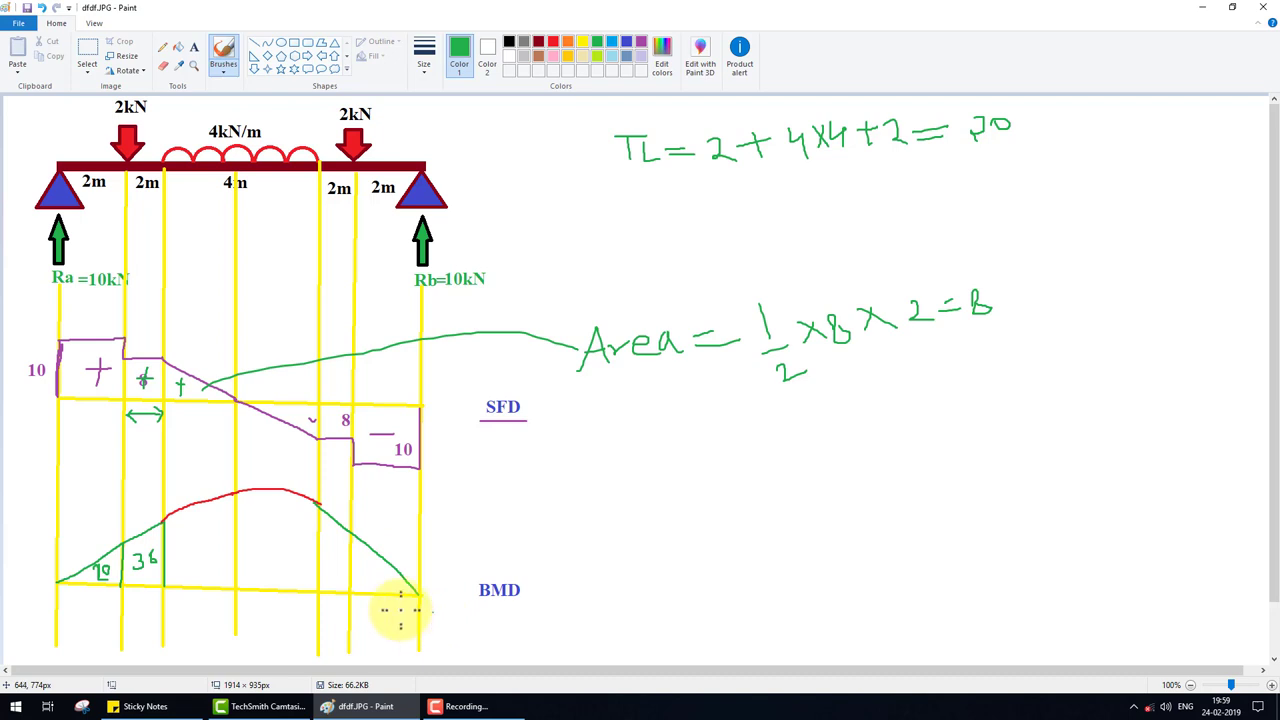
pyautogui.moveTo(528, 562)
pyautogui.mouseDown()
pyautogui.moveTo(457, 571)
pyautogui.moveTo(524, 560)
pyautogui.mouseUp()
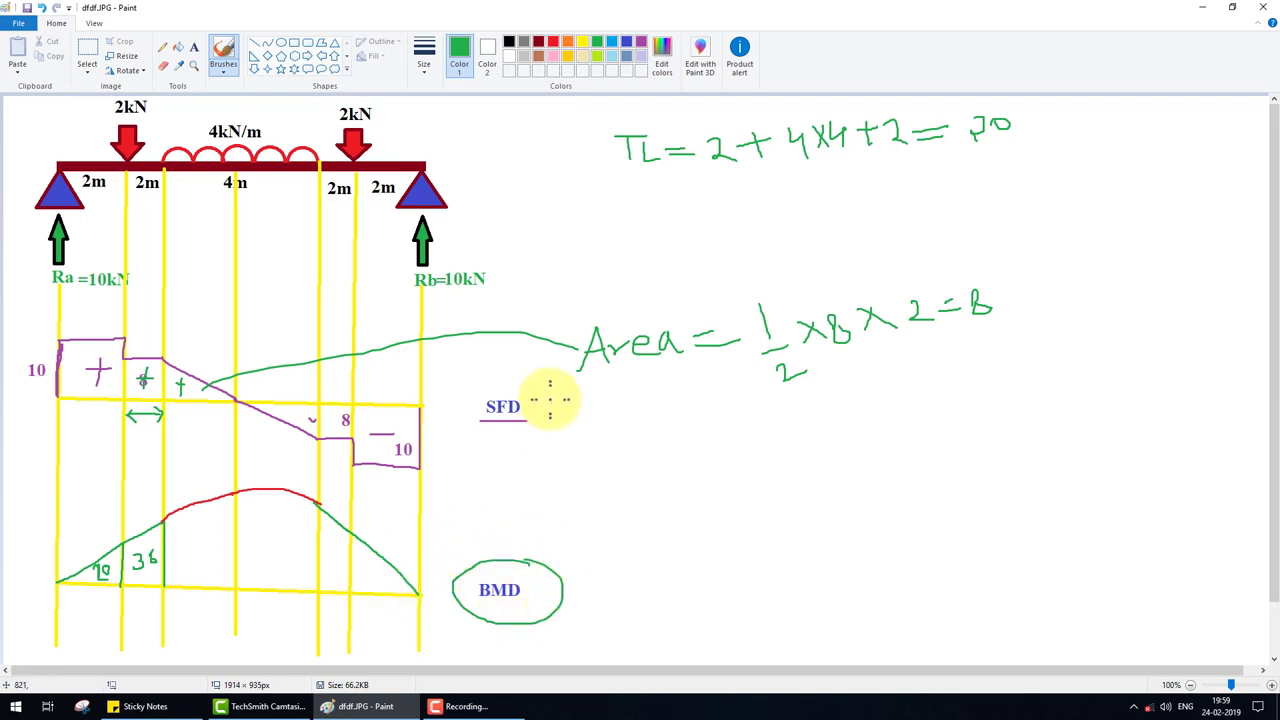
pyautogui.moveTo(551, 400)
pyautogui.mouseDown()
pyautogui.moveTo(486, 431)
pyautogui.moveTo(482, 420)
pyautogui.mouseUp()
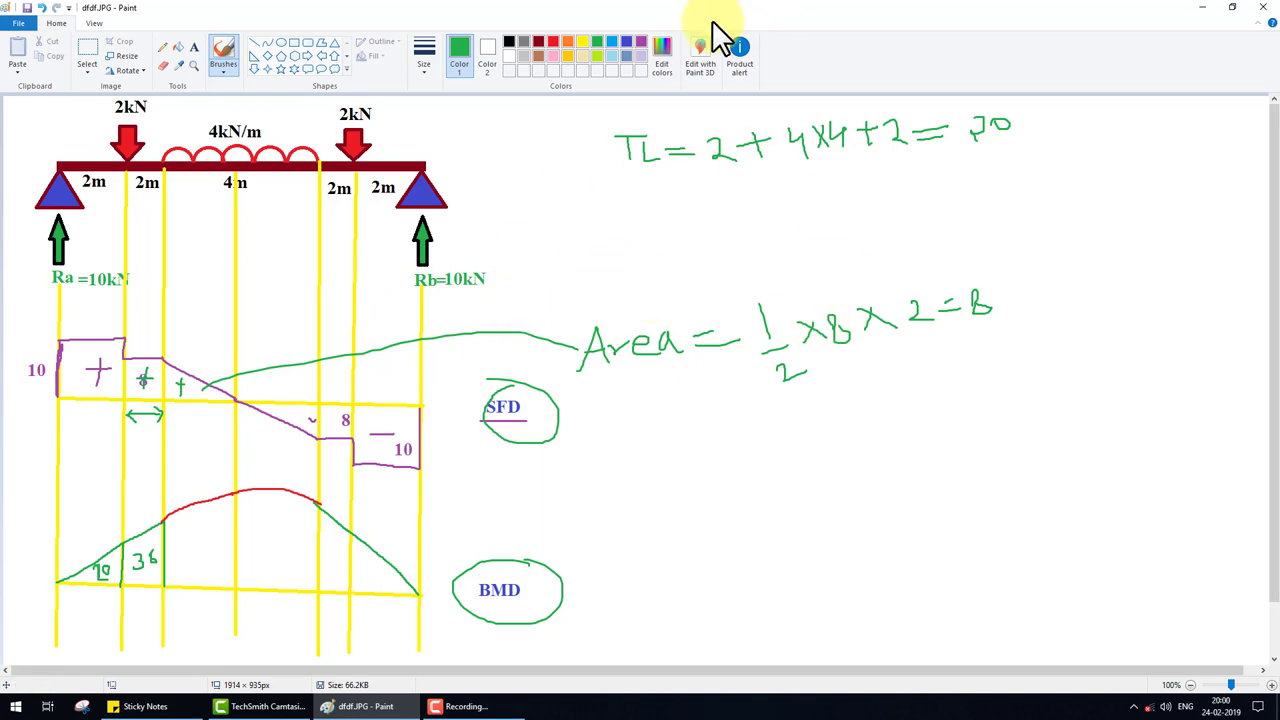
# - Fill every bending moment diagram region solid green
pyautogui.click(177, 47)
pyautogui.click(260, 540)
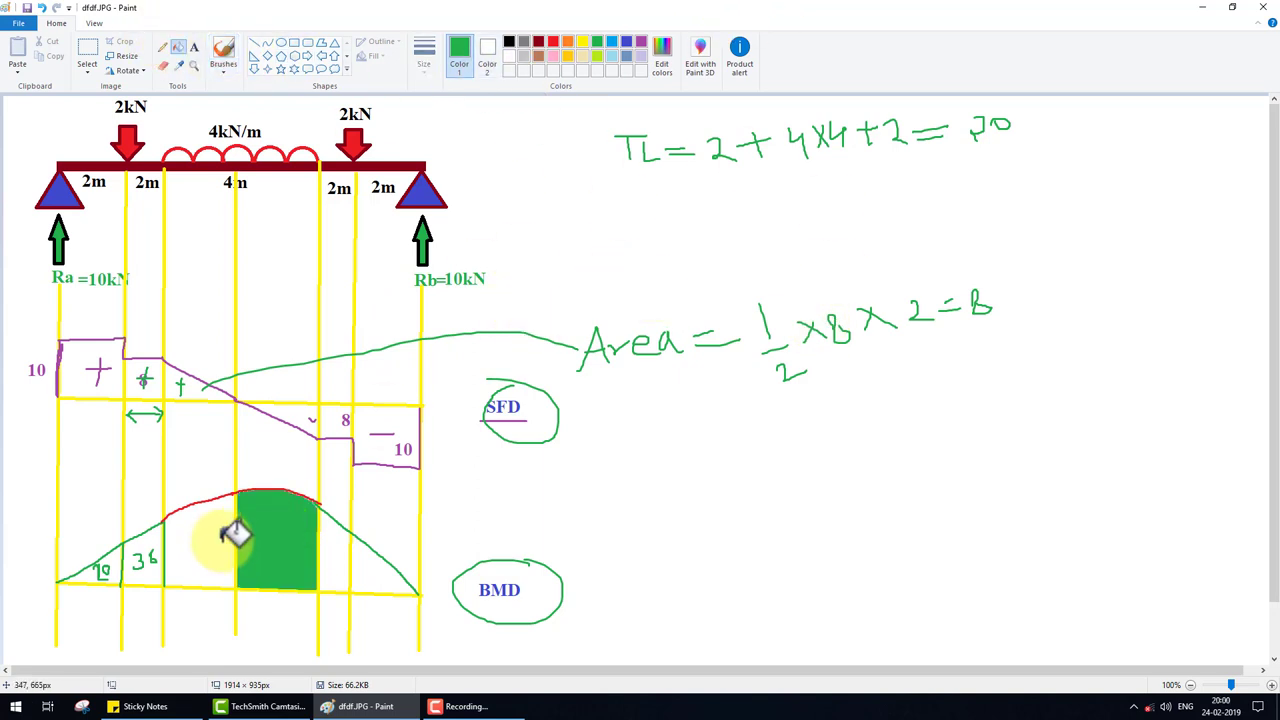
pyautogui.click(205, 545)
pyautogui.click(145, 548)
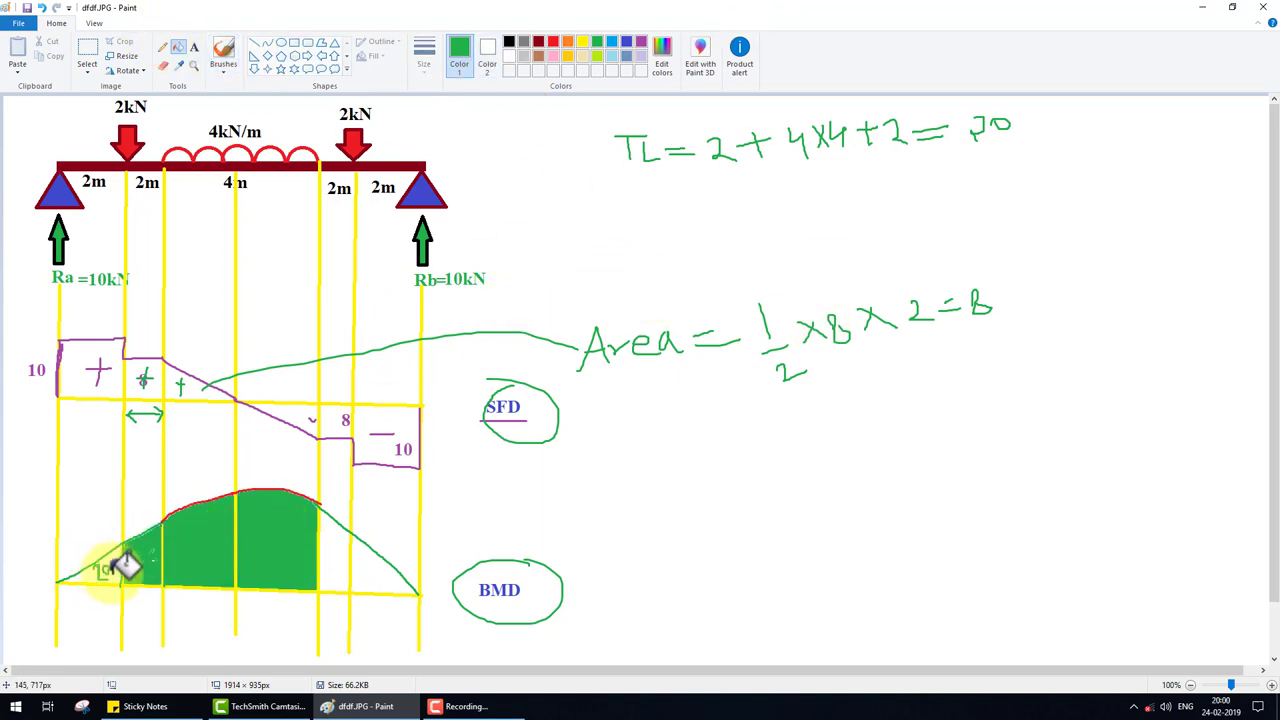
pyautogui.click(100, 572)
pyautogui.click(335, 550)
pyautogui.click(385, 568)
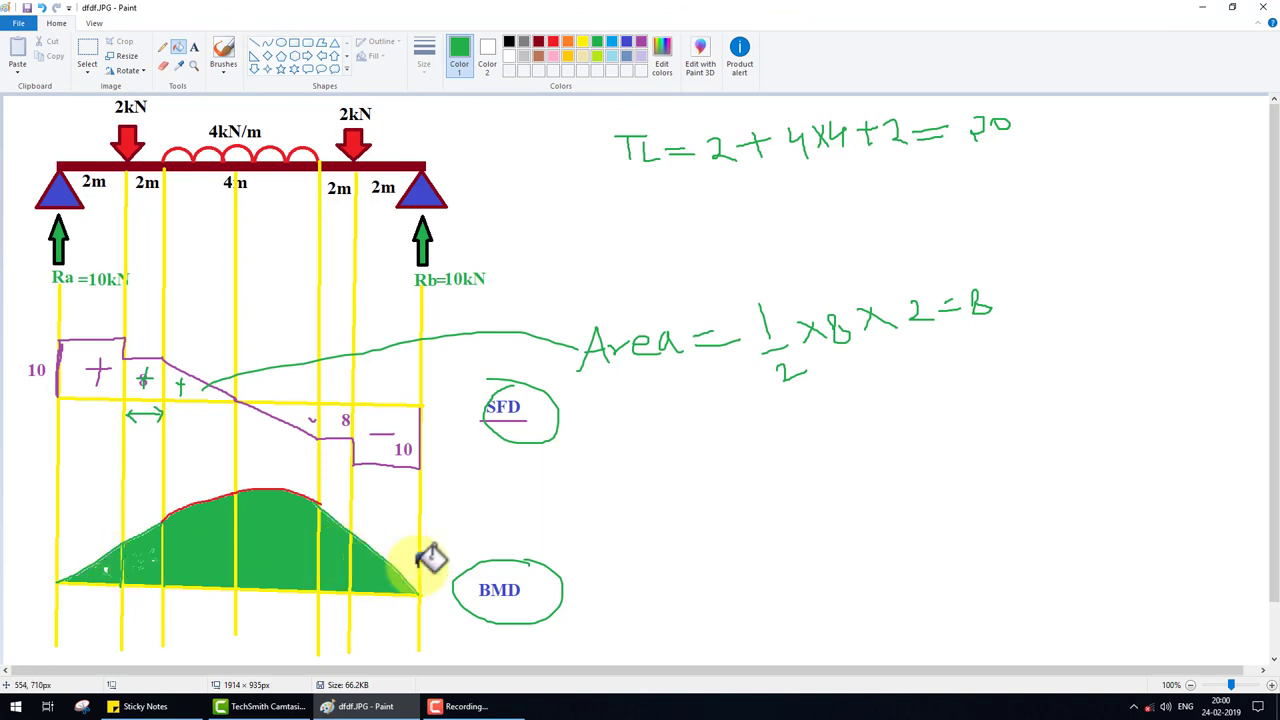
# - Fill the positive and negative shear force diagram regions solid blue
pyautogui.click(626, 41)
pyautogui.click(100, 362)
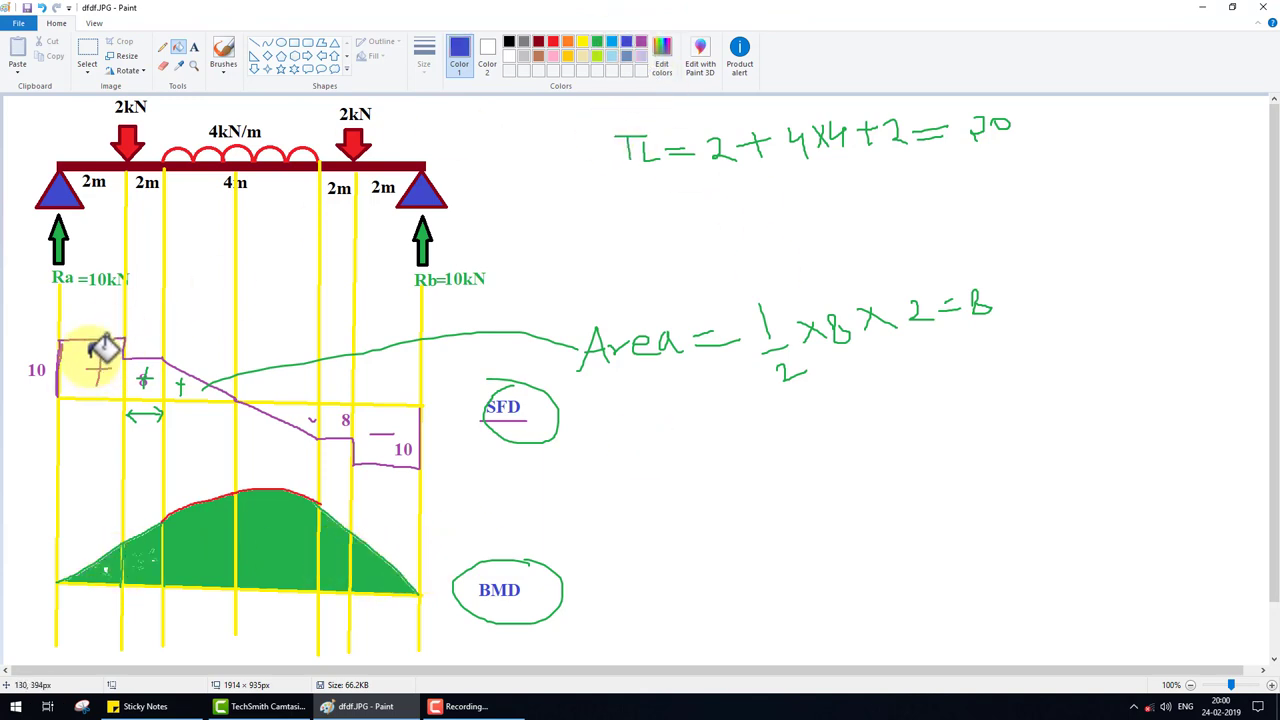
pyautogui.click(150, 378)
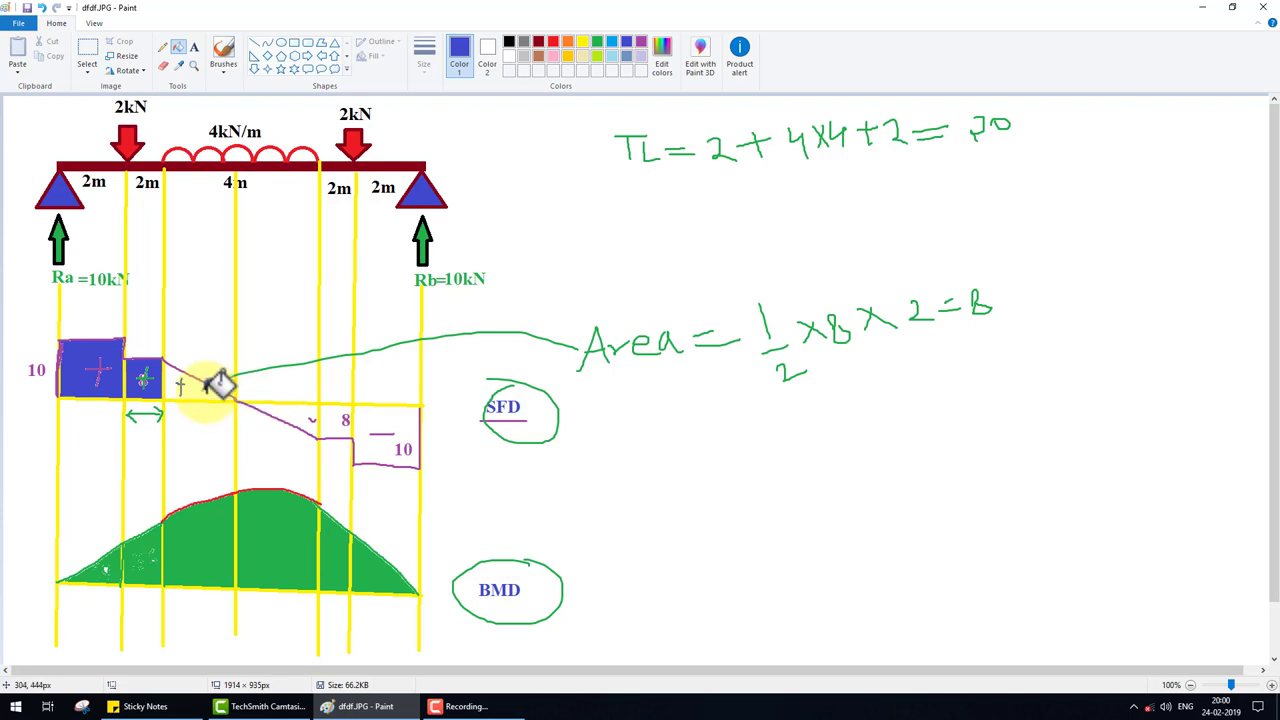
pyautogui.click(200, 388)
pyautogui.click(300, 415)
pyautogui.click(335, 420)
pyautogui.click(395, 440)
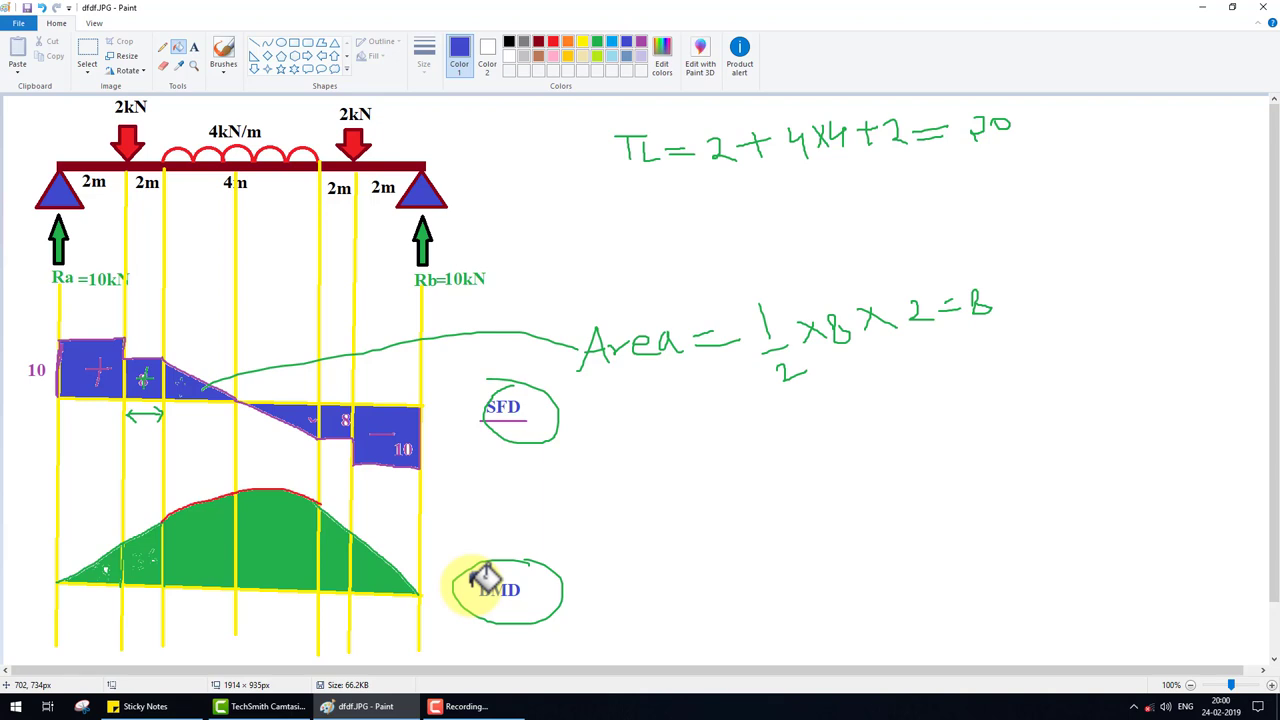
pyautogui.click(194, 47)
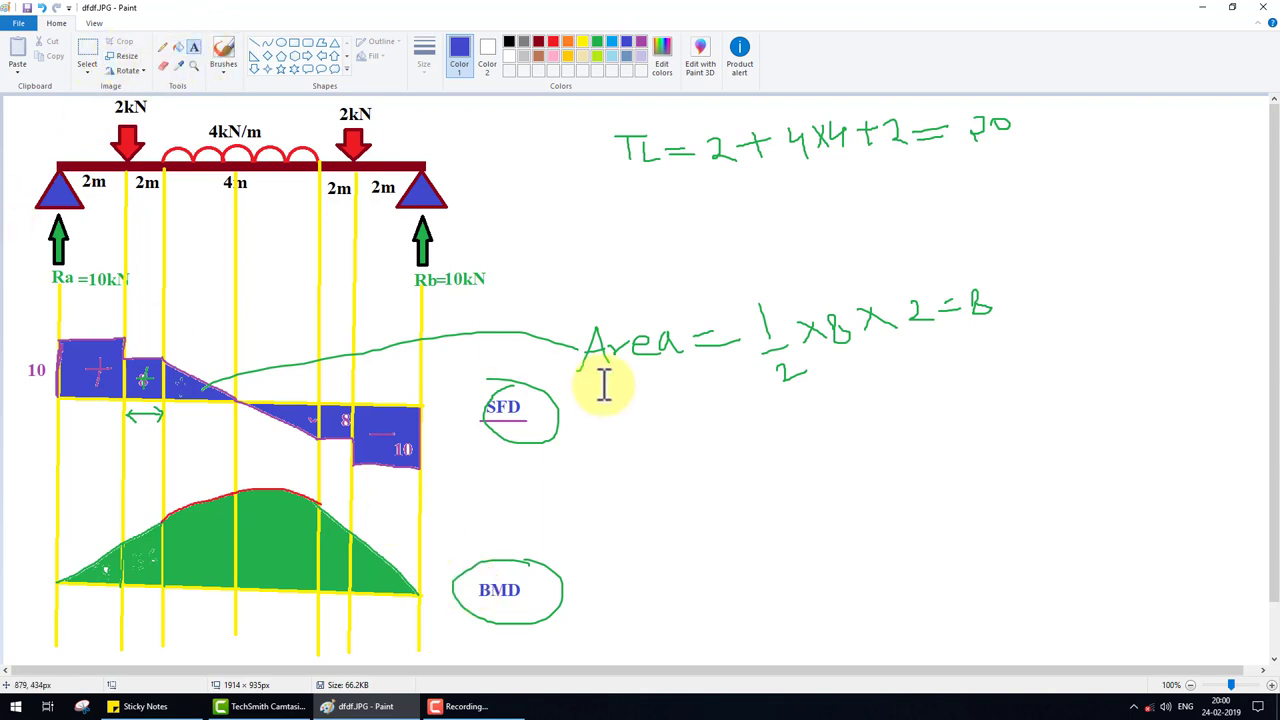
pyautogui.click(648, 484)
pyautogui.write('www.engineers4civil.com')
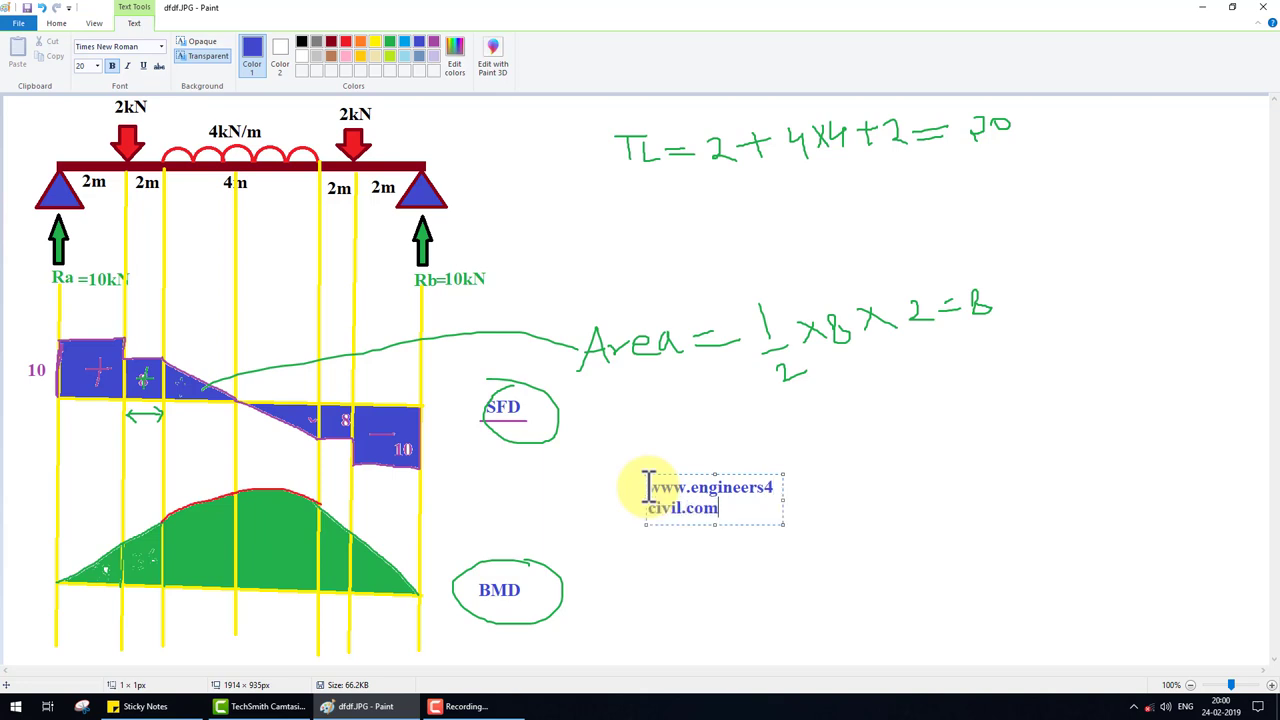
pyautogui.hotkey('ctrl', 'a')
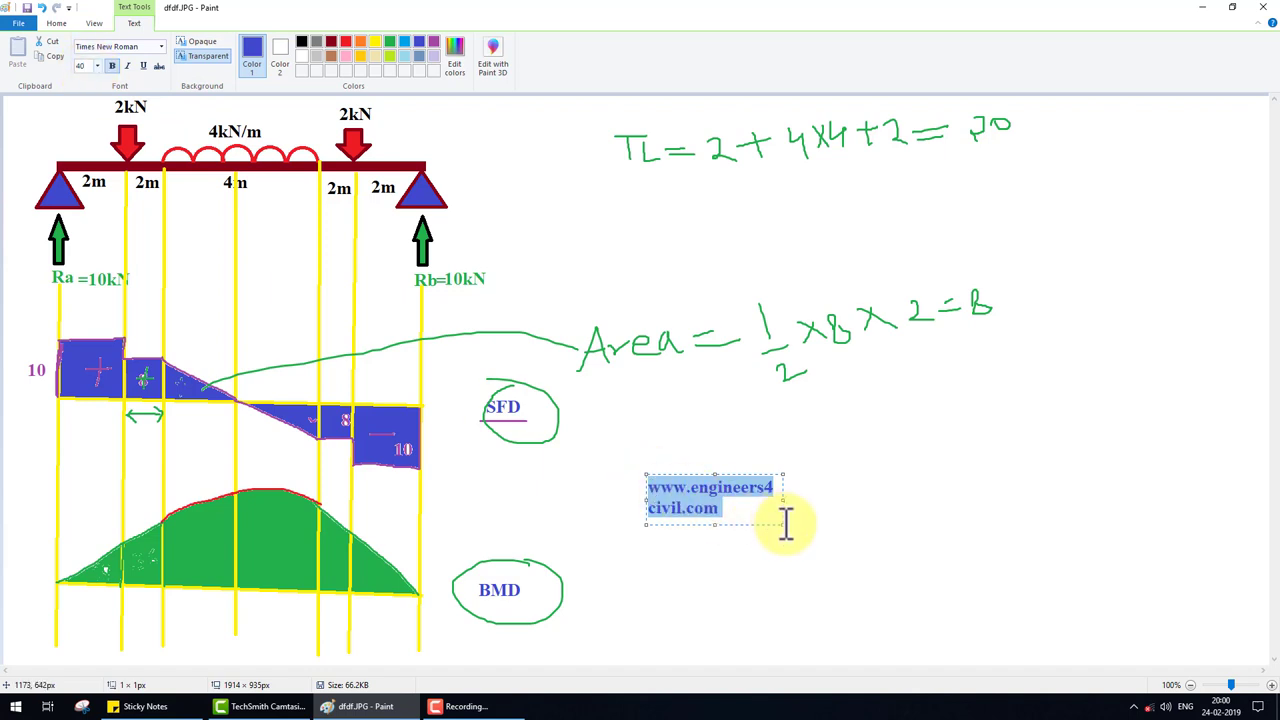
pyautogui.press('Return')
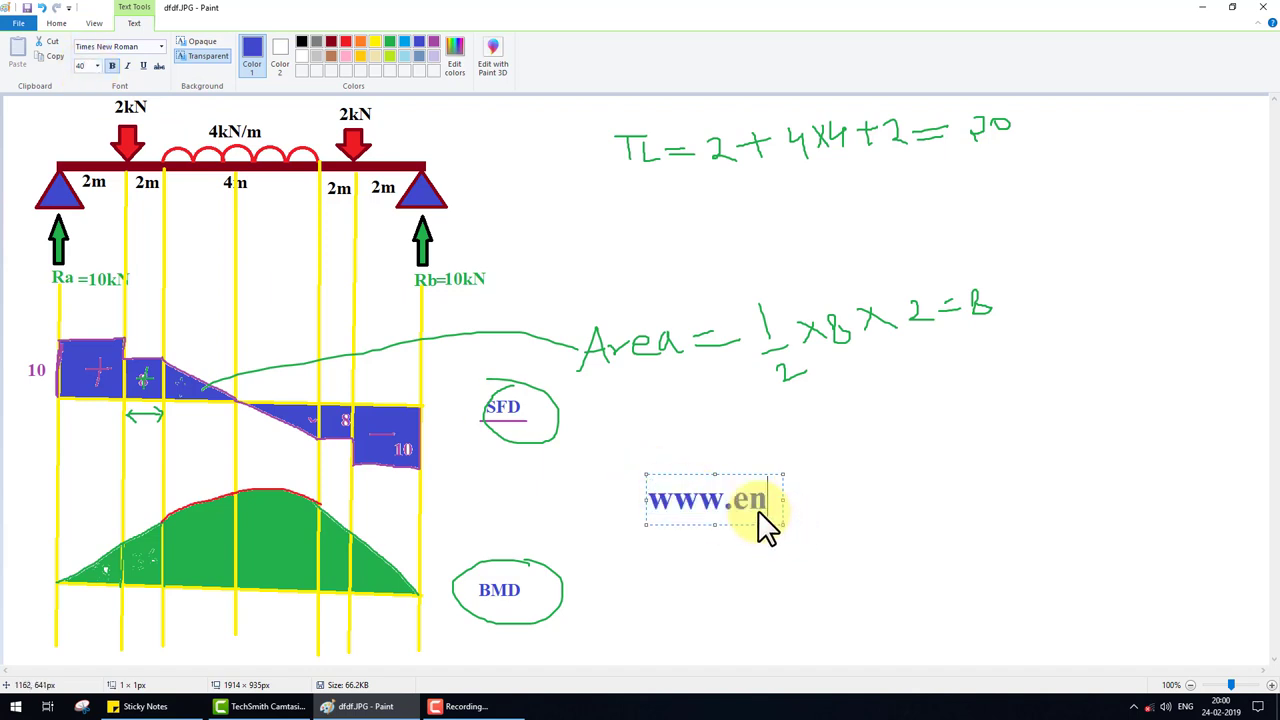
pyautogui.moveTo(780, 522); pyautogui.dragTo(1091, 522)
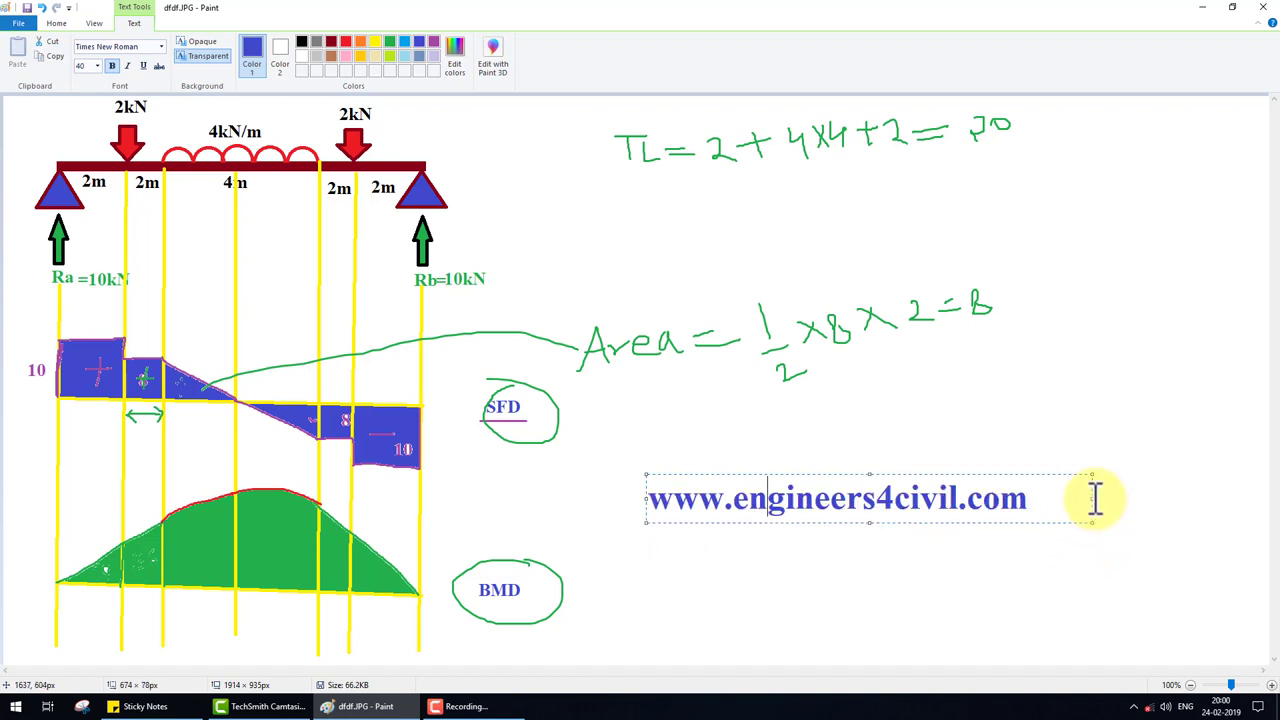
pyautogui.moveTo(1089, 497); pyautogui.dragTo(1036, 497)
# - Commit the website caption and draw a rectangular selection around it
pyautogui.click(660, 419)
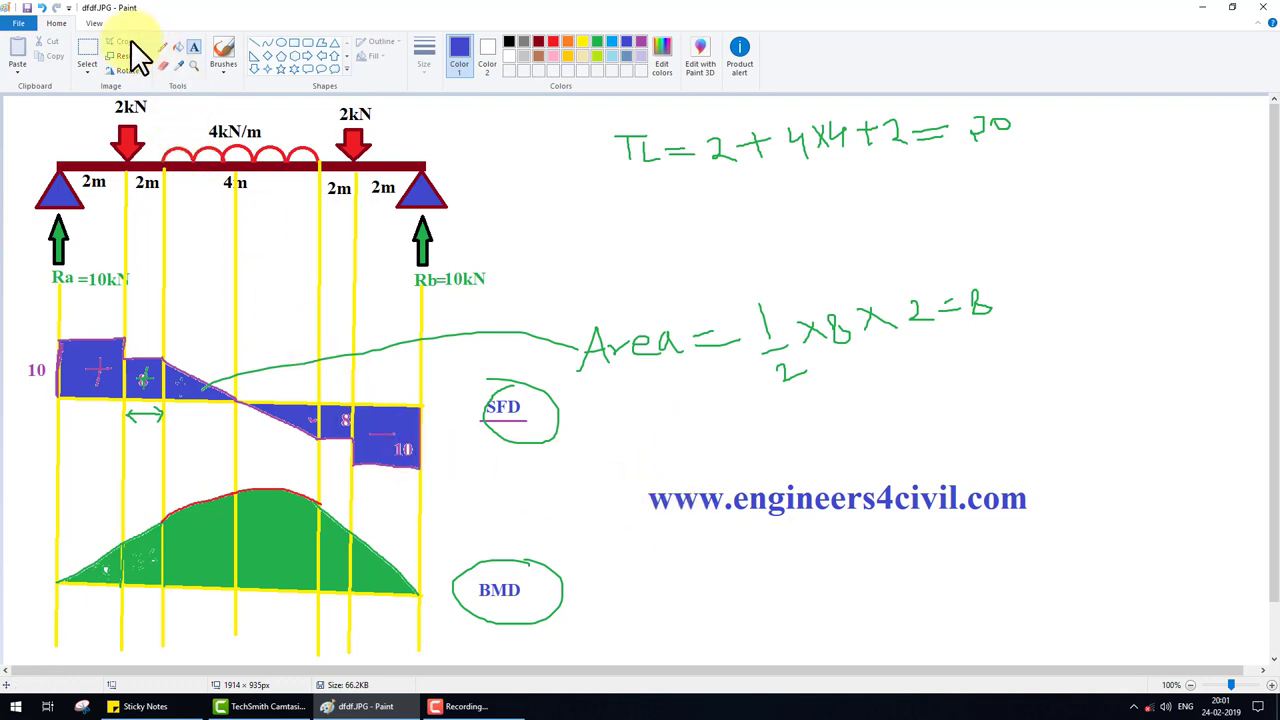
pyautogui.click(92, 45)
pyautogui.moveTo(630, 478); pyautogui.dragTo(1059, 529)
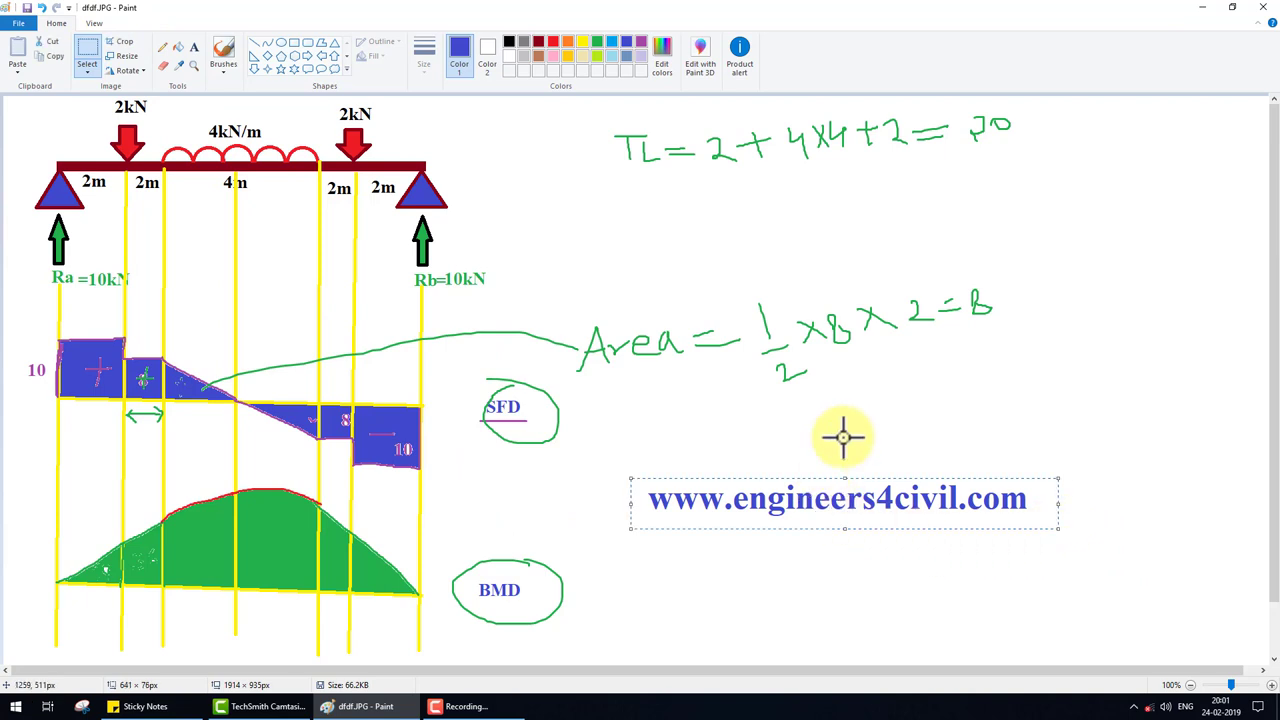